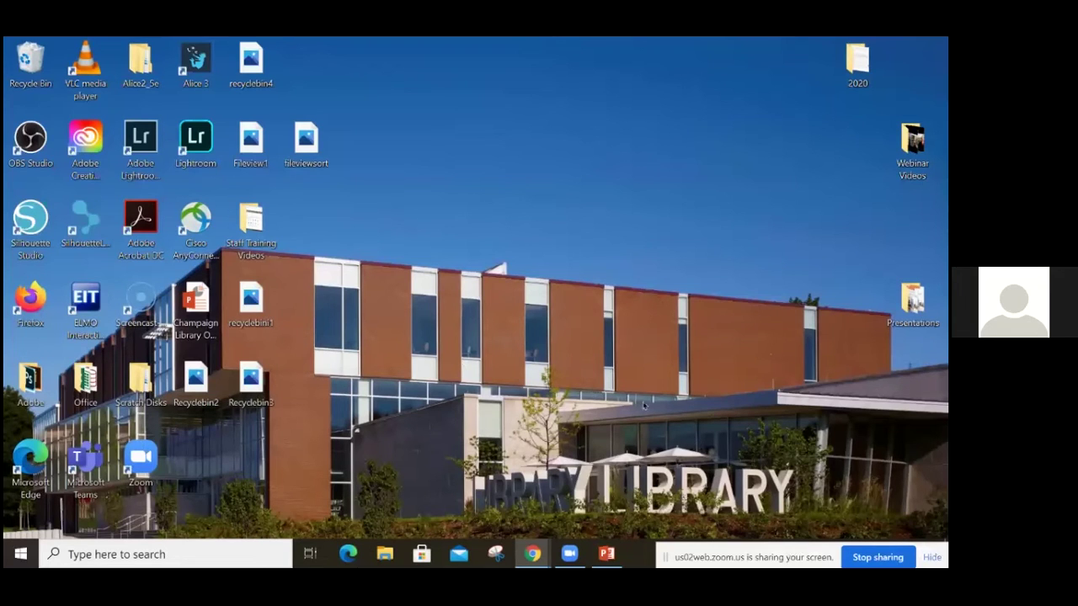
# Move the screen-sharing notice off the taskbar toward the edge of the desktop, and try to launch Firefox.
pyautogui.moveTo(713, 556); pyautogui.dragTo(947, 411)
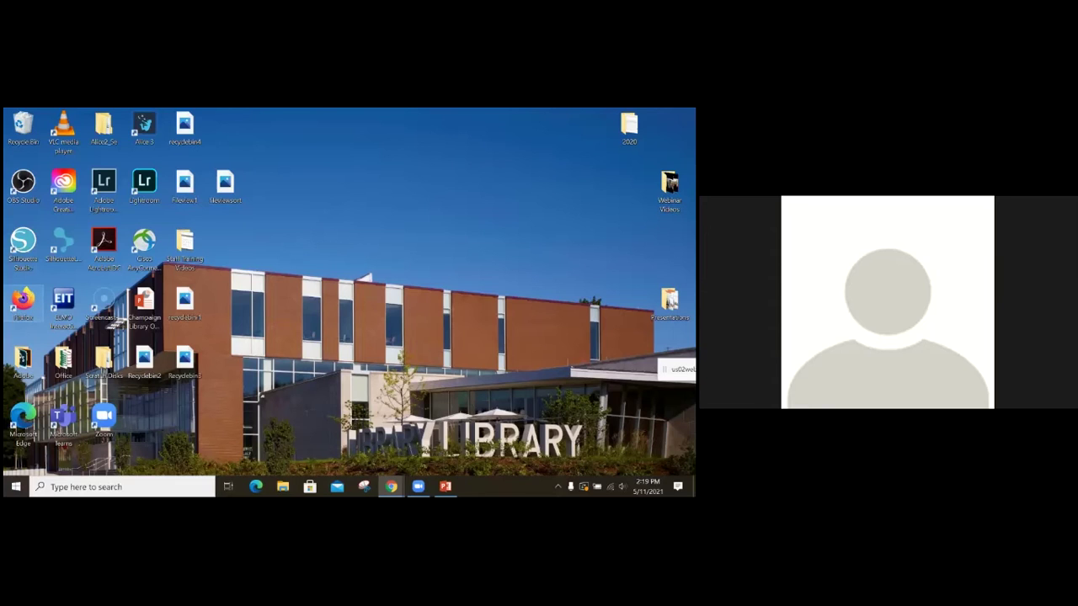
pyautogui.doubleClick(23, 301)
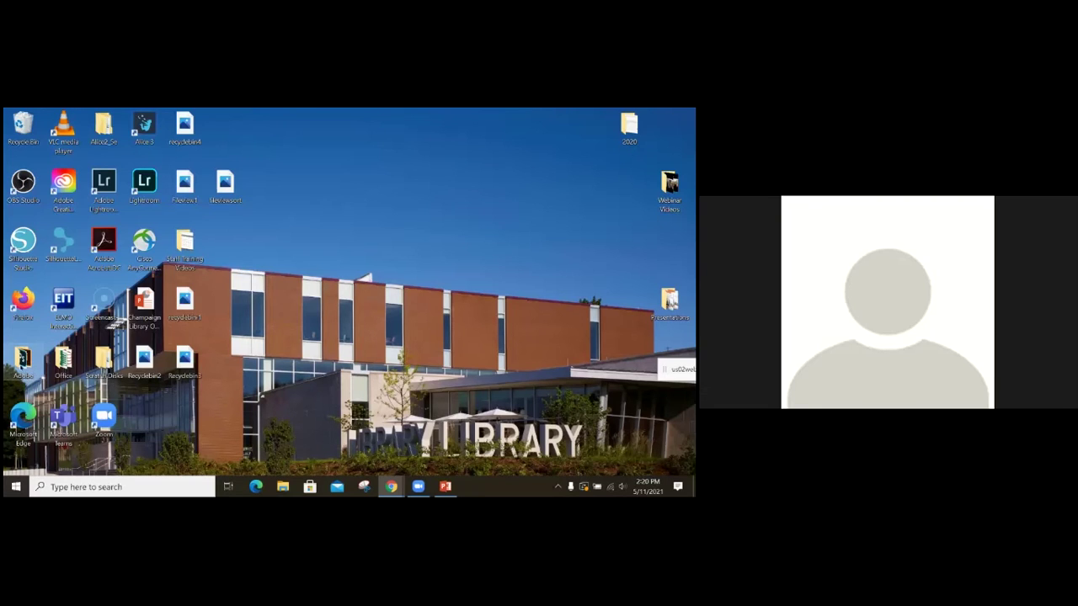
# Open the Adobe folder on the desktop, enlarge and reposition its window, and close it.
pyautogui.doubleClick(22, 359)
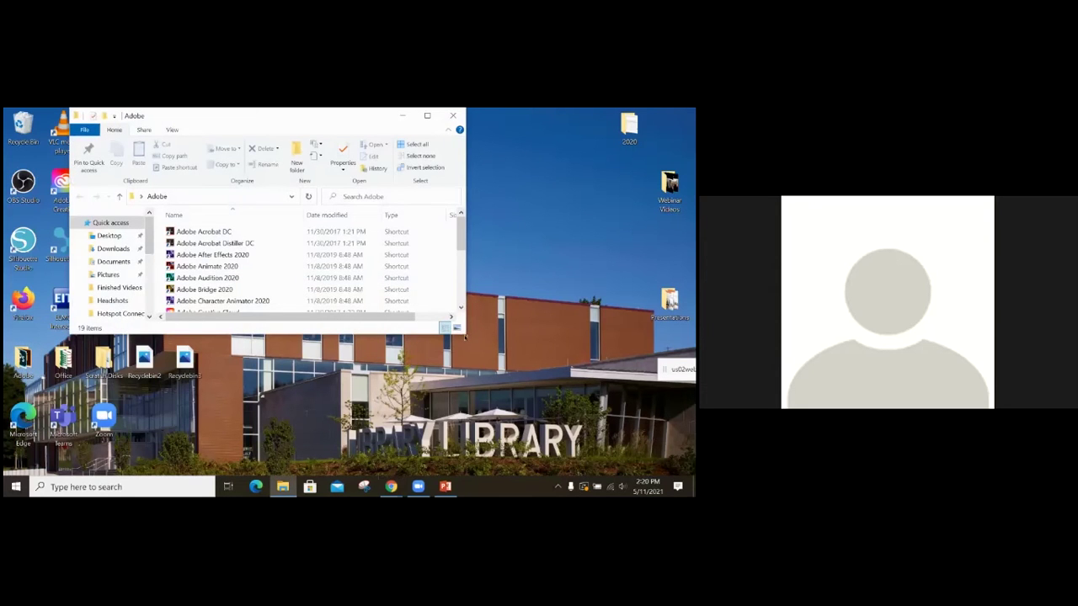
pyautogui.moveTo(465, 336); pyautogui.dragTo(599, 410)
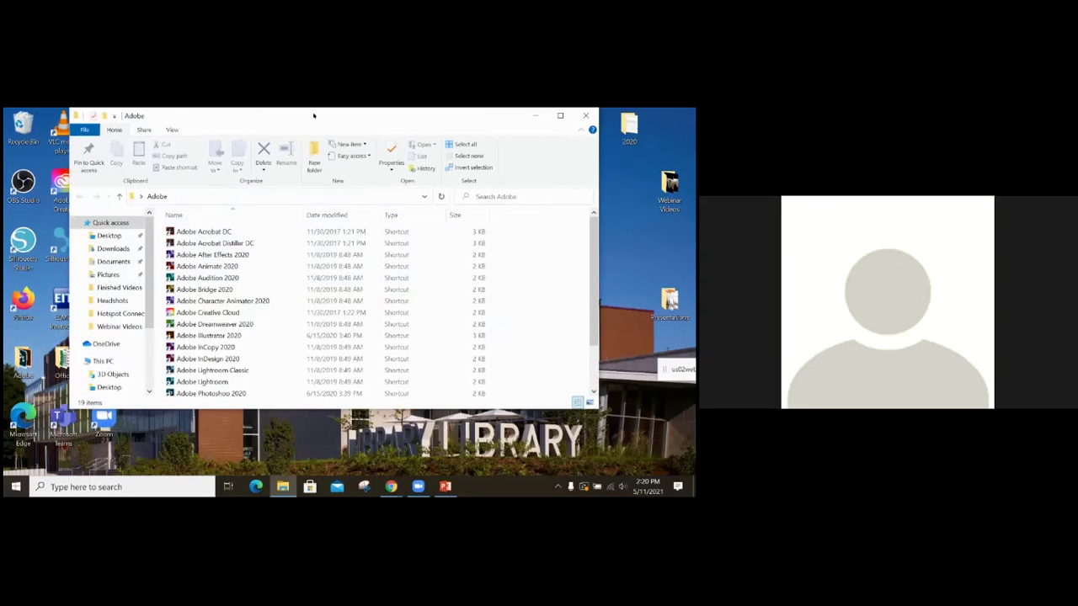
pyautogui.moveTo(313, 116); pyautogui.dragTo(330, 132)
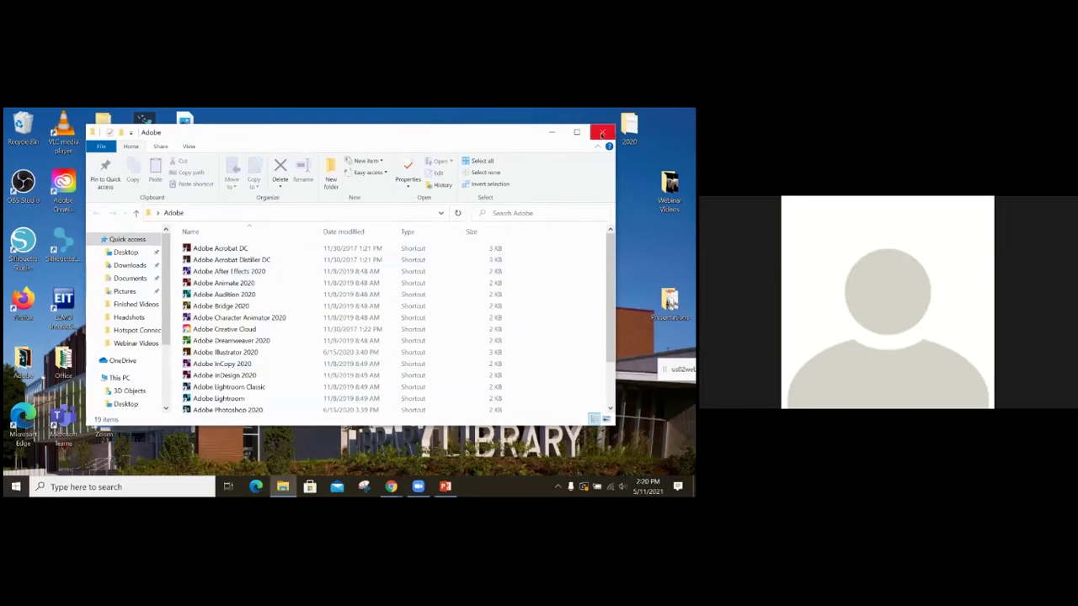
pyautogui.click(602, 133)
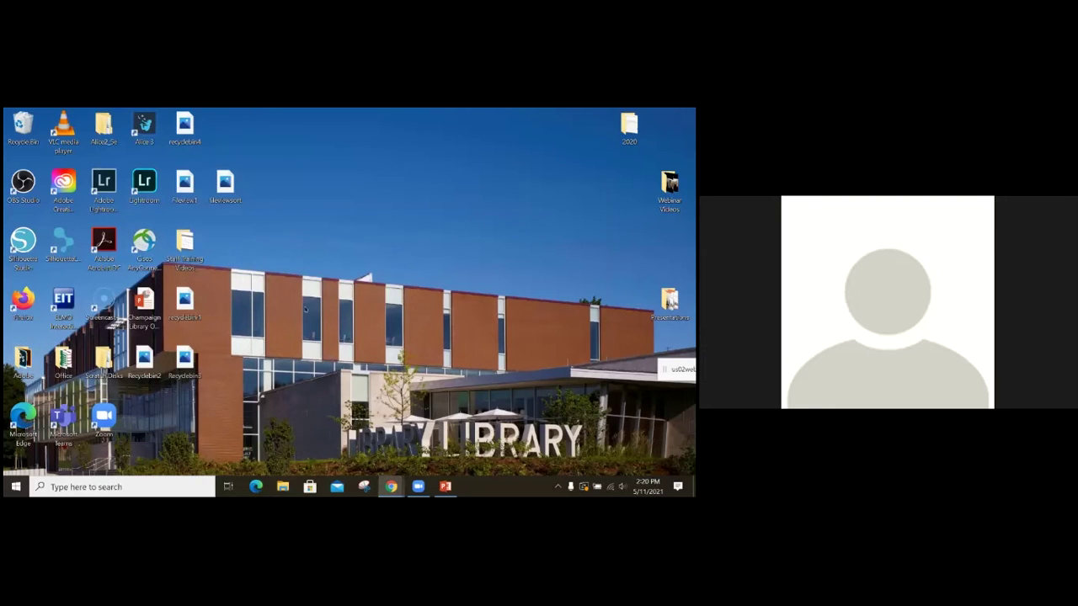
# Launch Firefox from the desktop on the Champaign Public Library home page, and maximize and restore its window.
pyautogui.click(154, 333)
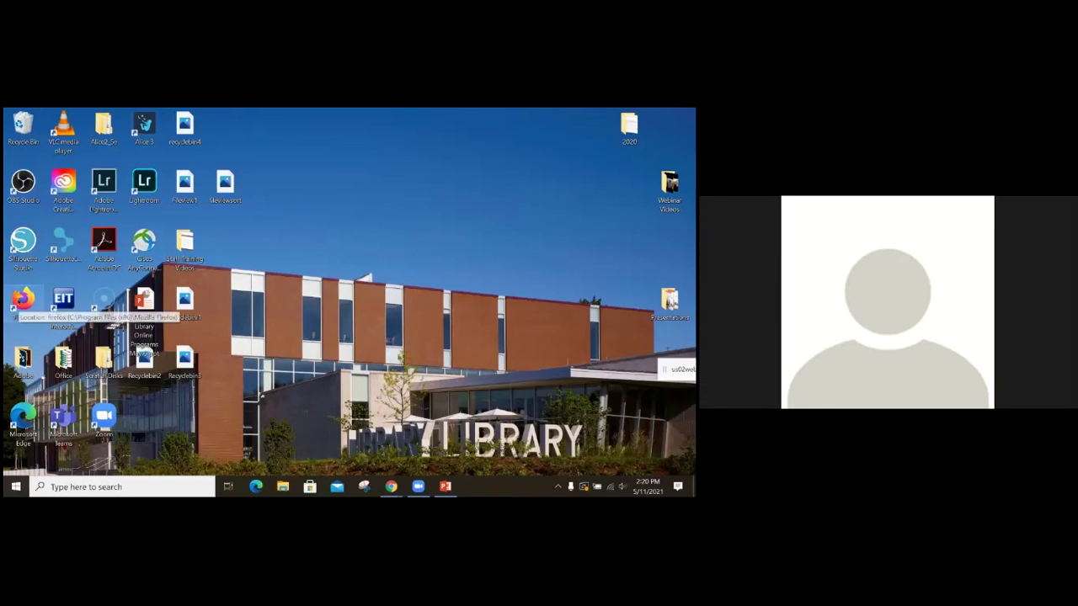
pyautogui.doubleClick(23, 298)
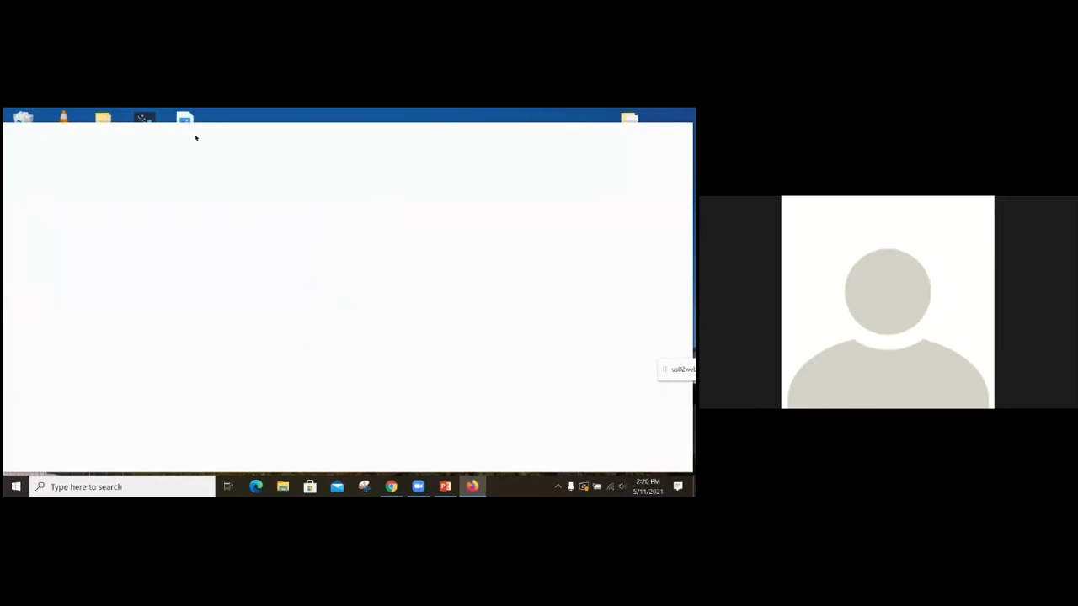
pyautogui.click(260, 152)
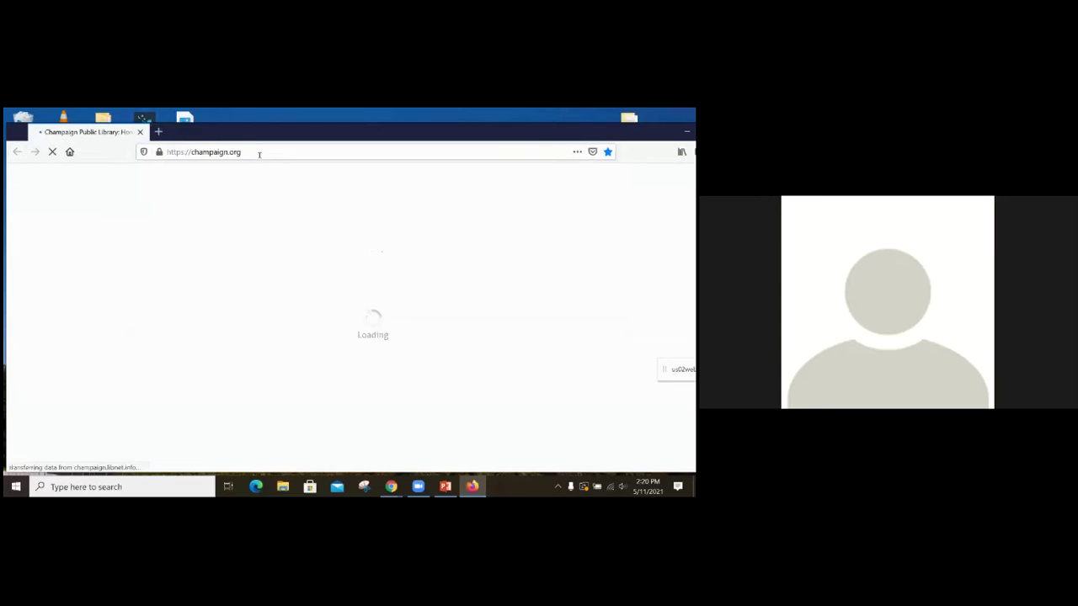
pyautogui.doubleClick(566, 133)
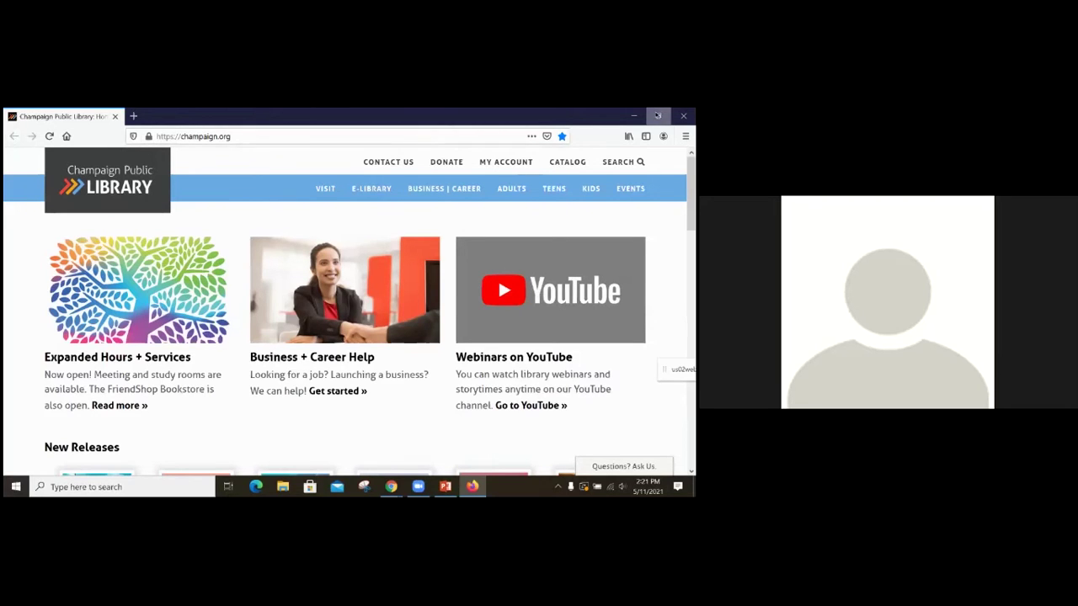
pyautogui.click(657, 116)
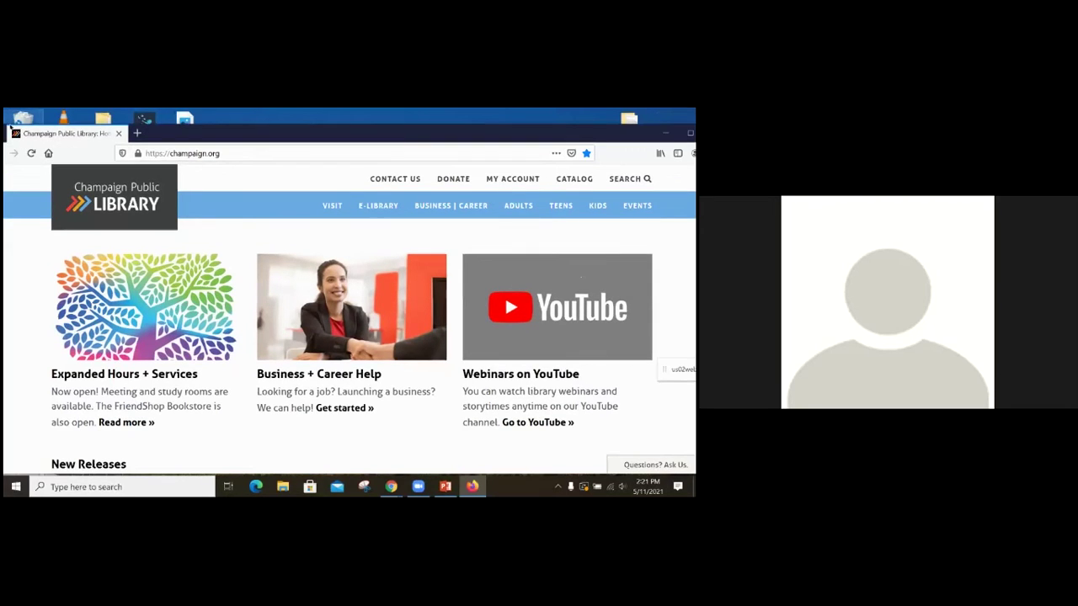
# Shrink the Firefox window and move it to the middle of the desktop.
pyautogui.moveTo(213, 126); pyautogui.dragTo(312, 144)
pyautogui.moveTo(68, 240); pyautogui.dragTo(353, 281)
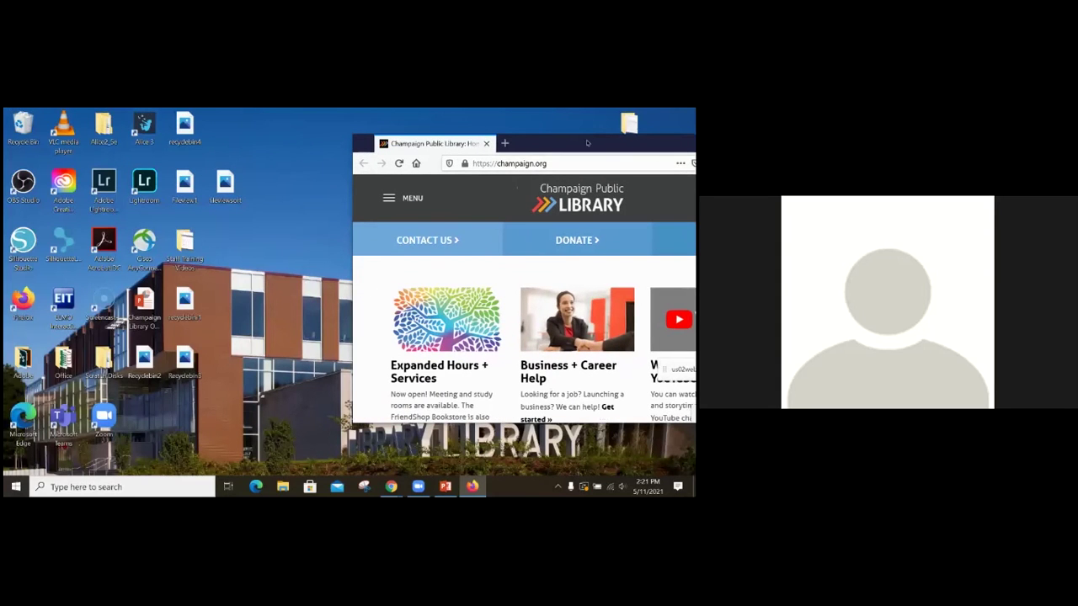
pyautogui.rightClick(484, 145)
pyautogui.click(589, 142)
pyautogui.moveTo(589, 141); pyautogui.dragTo(380, 152)
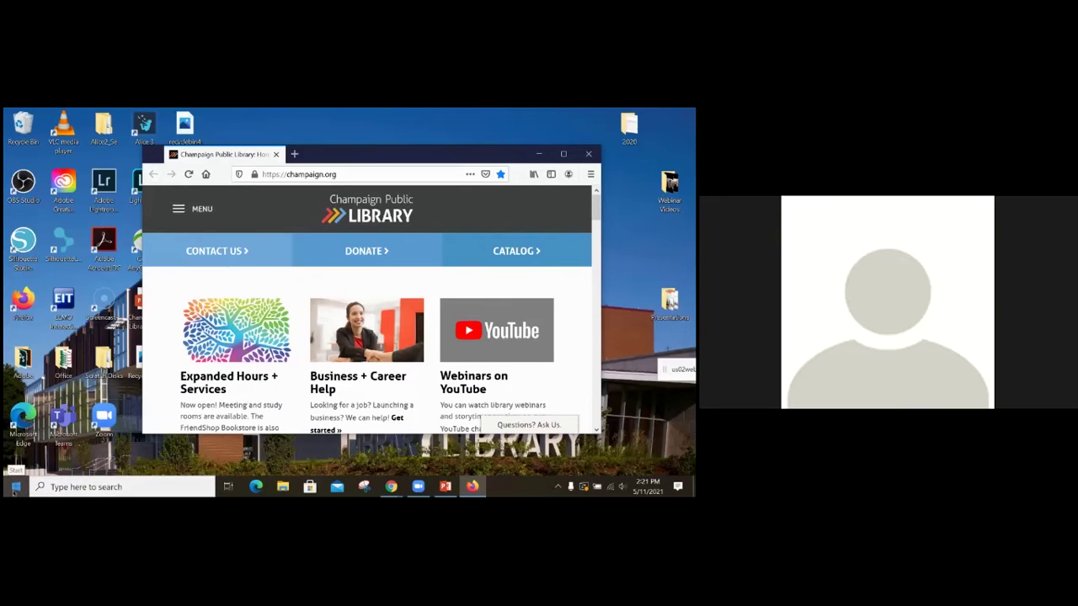
# View the Start menu and the previews of the open Chrome windows, and close the Firefox window.
pyautogui.click(14, 489)
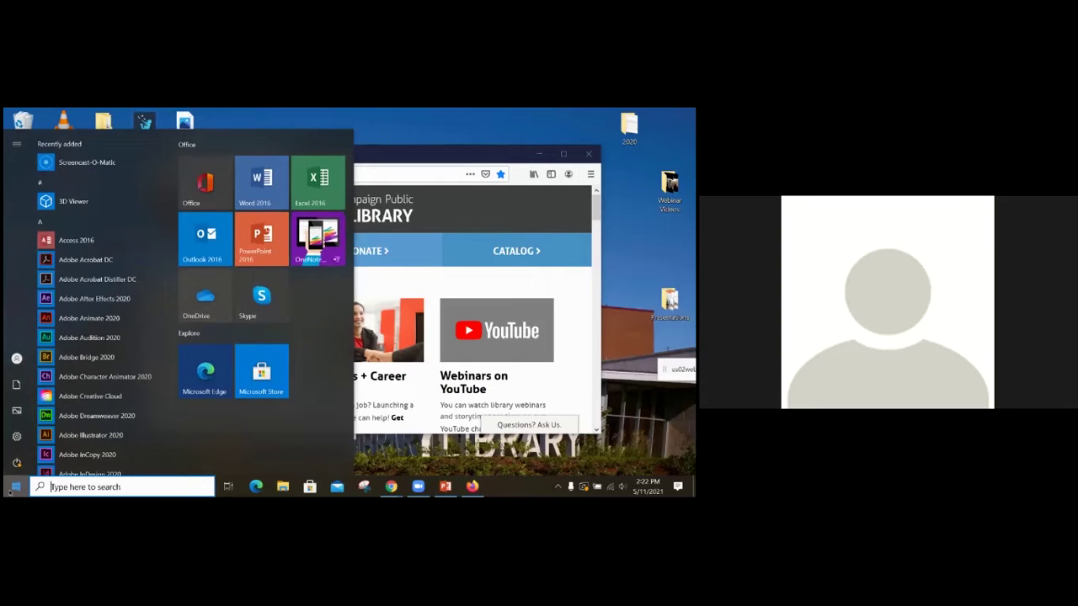
pyautogui.click(16, 486)
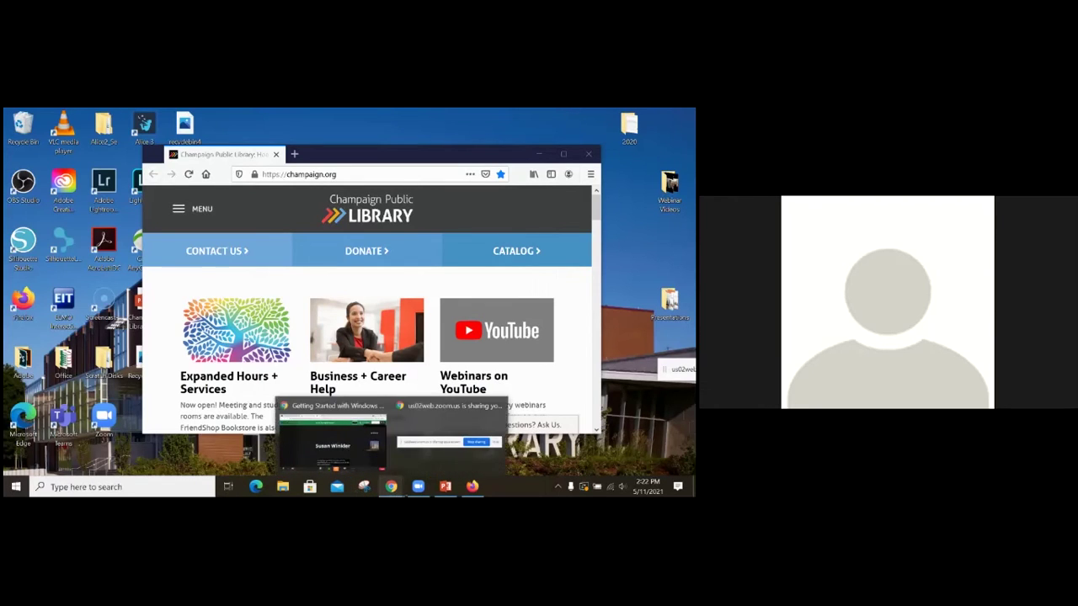
pyautogui.moveTo(419, 492)
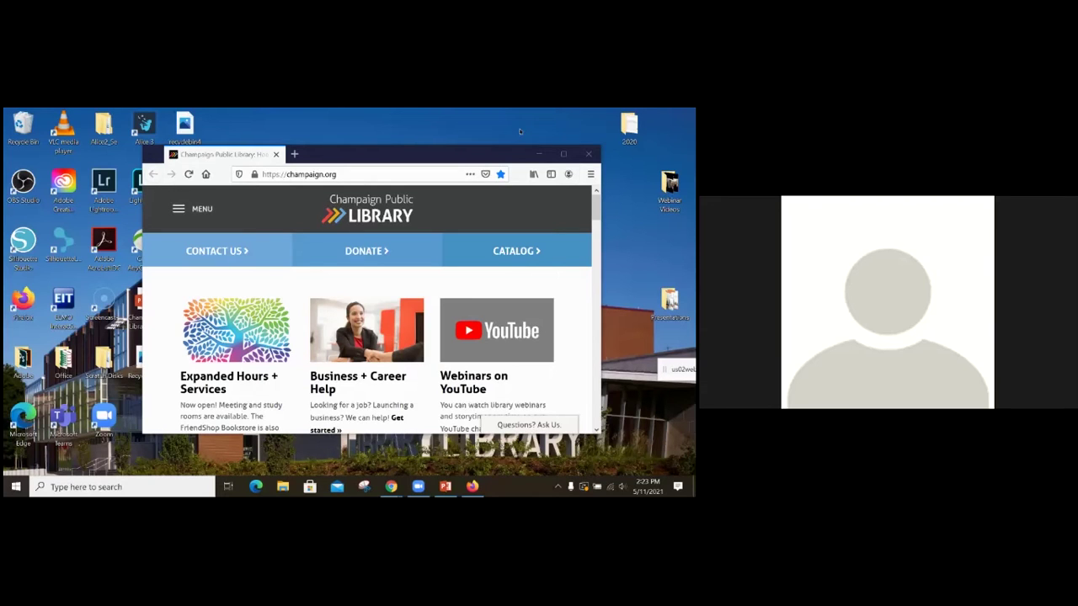
pyautogui.click(590, 156)
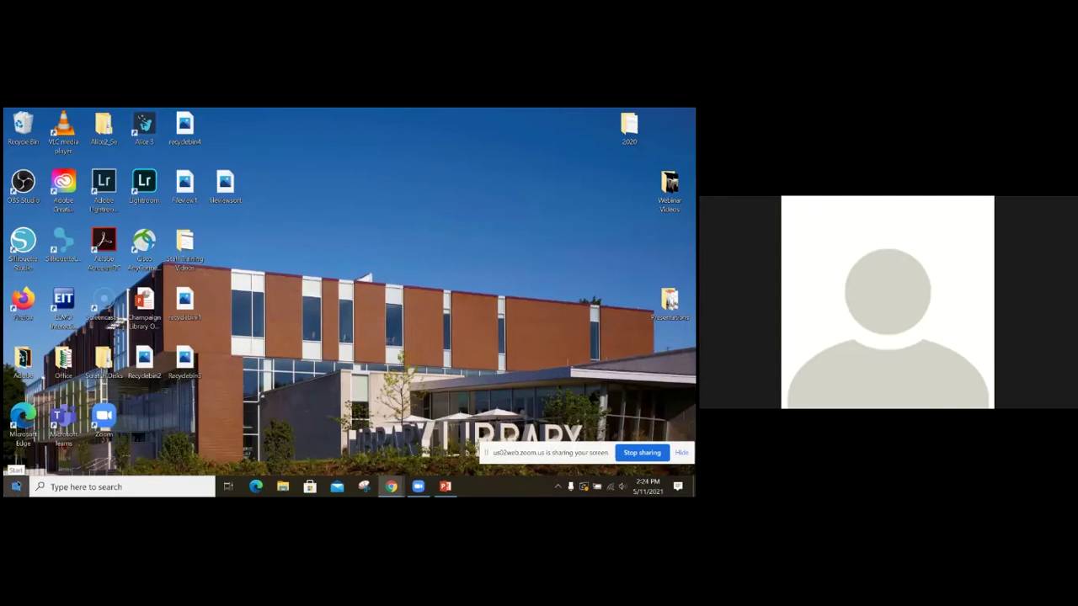
# Show and dismiss the Start menu several times over the empty desktop.
pyautogui.click(15, 487)
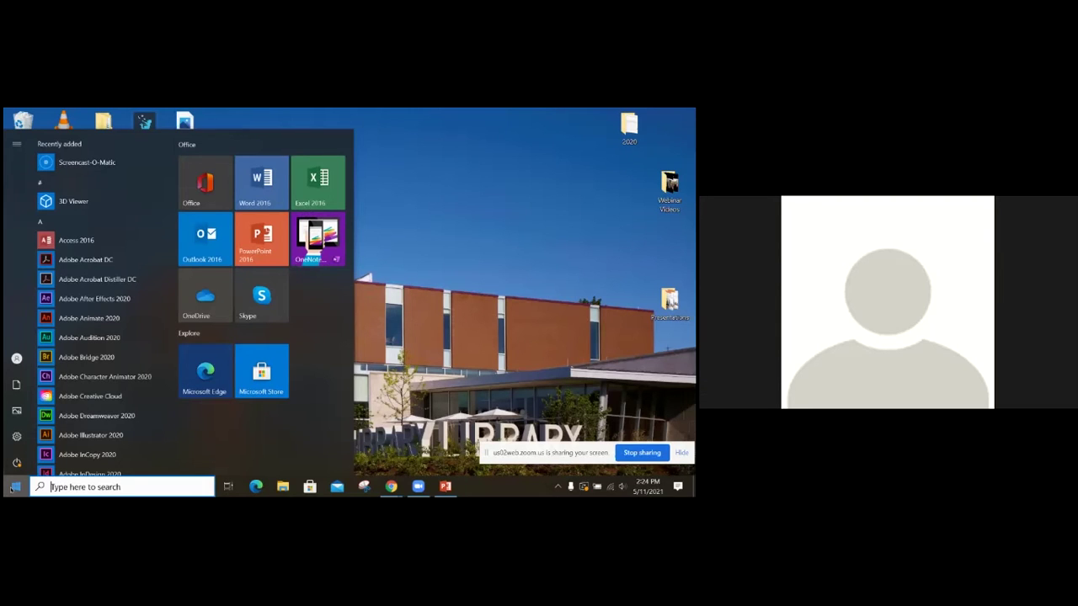
pyautogui.click(509, 231)
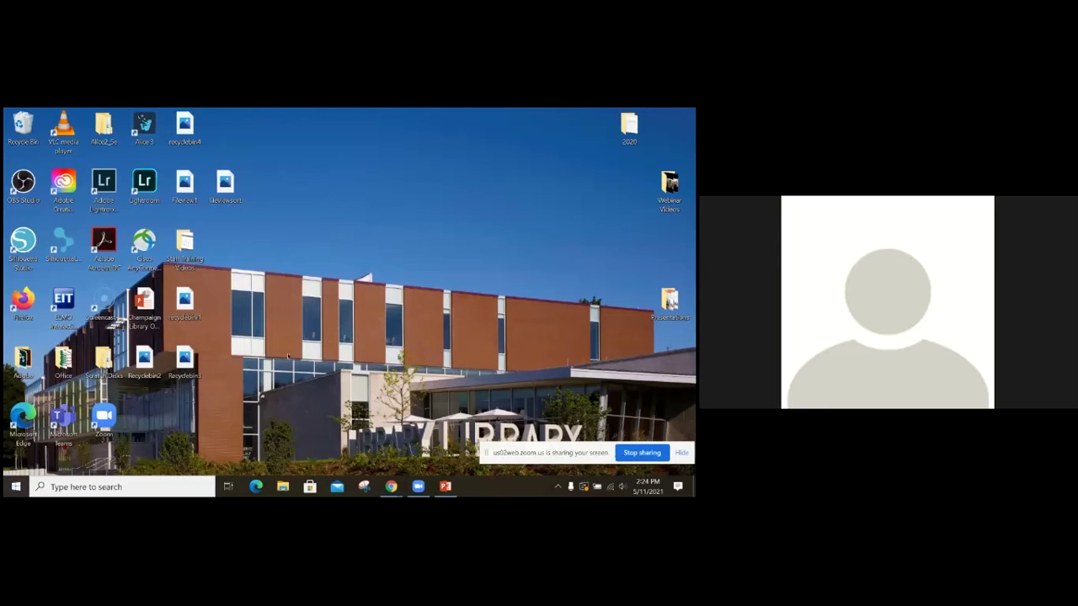
pyautogui.press('super')
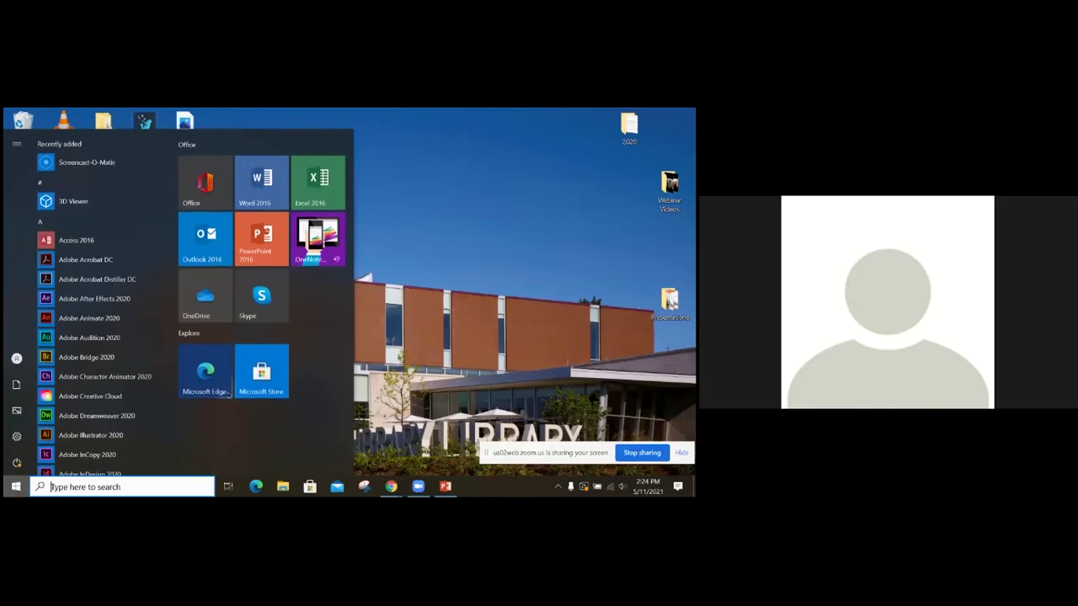
pyautogui.click(461, 303)
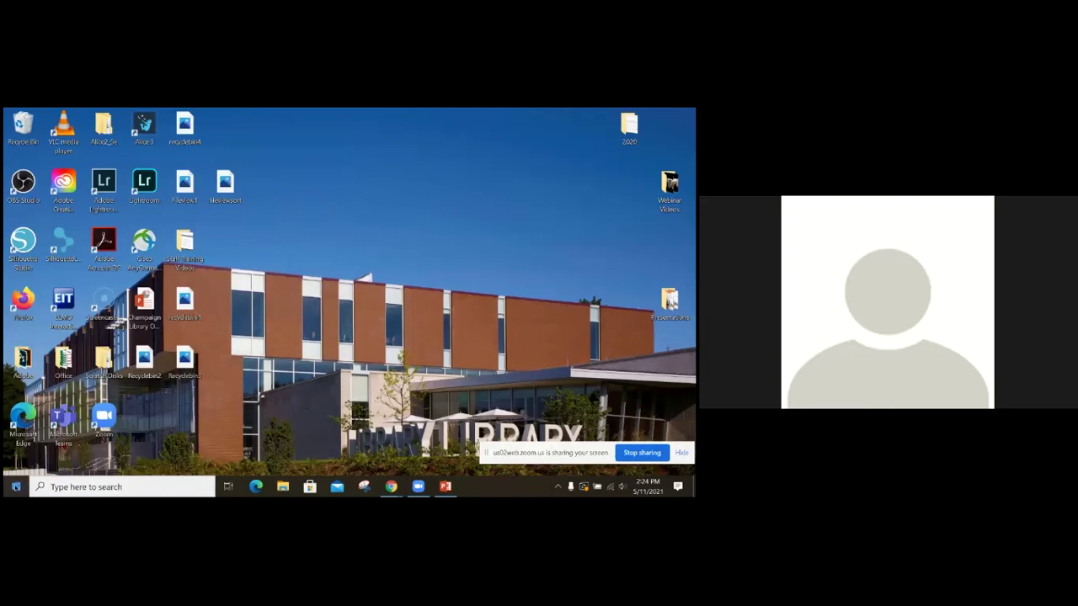
pyautogui.click(16, 486)
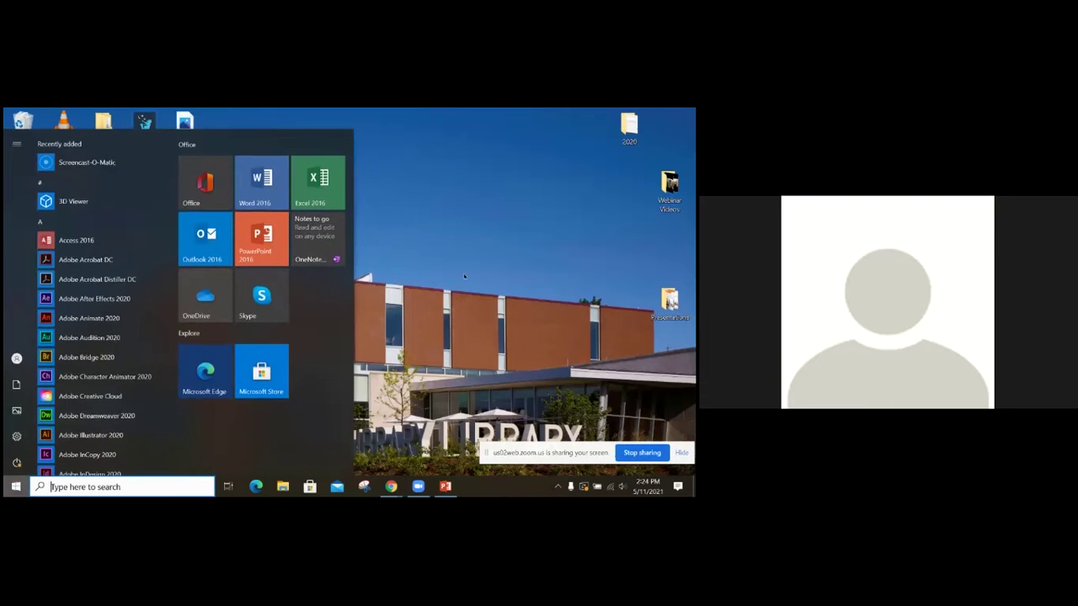
pyautogui.click(464, 276)
pyautogui.press('super')
pyautogui.click(441, 237)
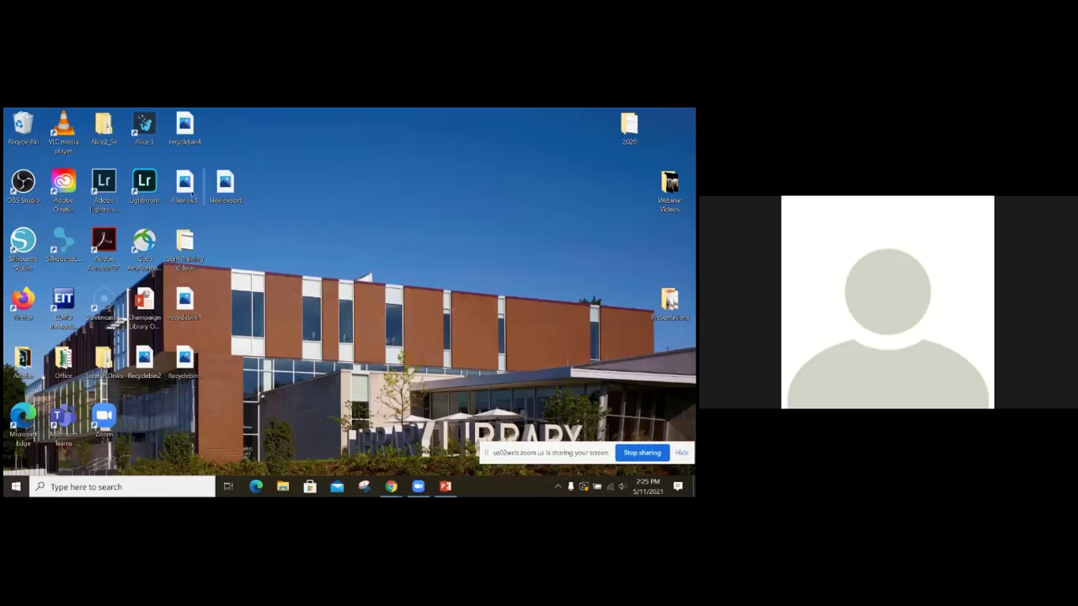
# Open the Recycle Bin from the desktop to view its contents, and close its window.
pyautogui.click(24, 139)
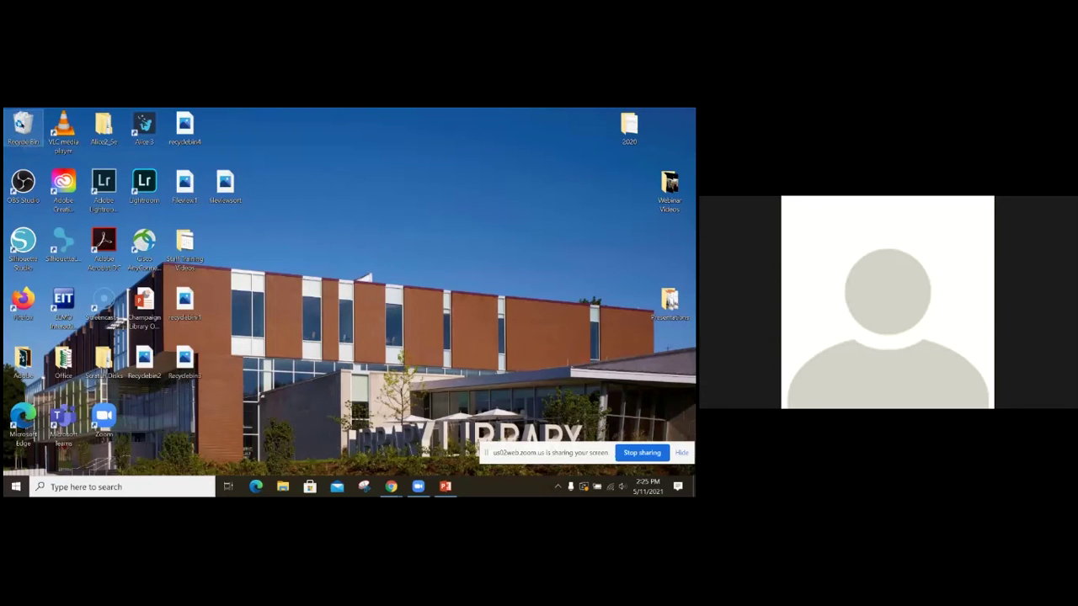
pyautogui.click(375, 190)
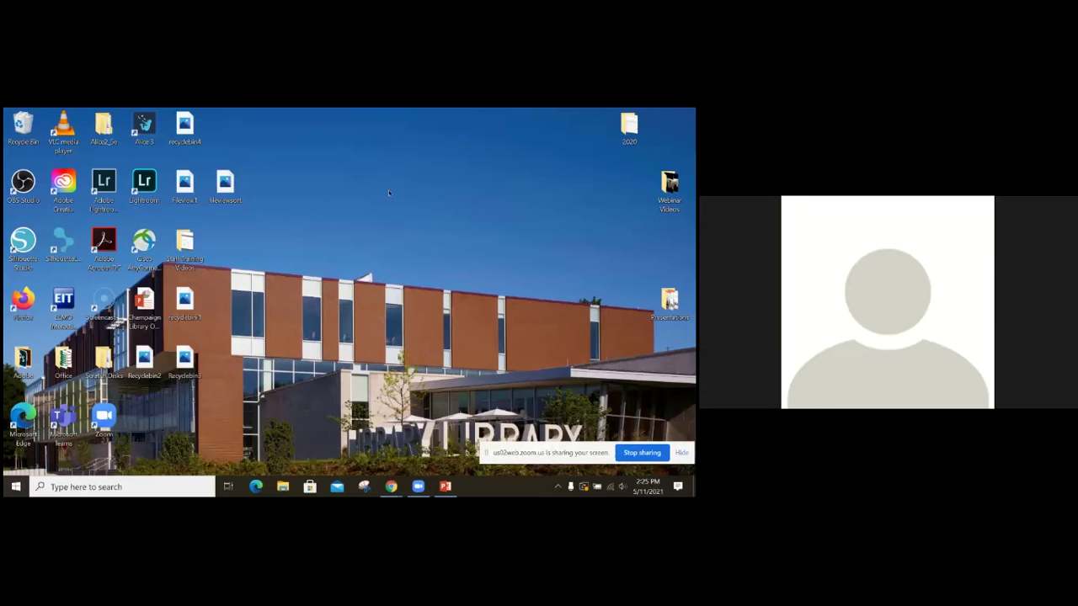
pyautogui.doubleClick(22, 126)
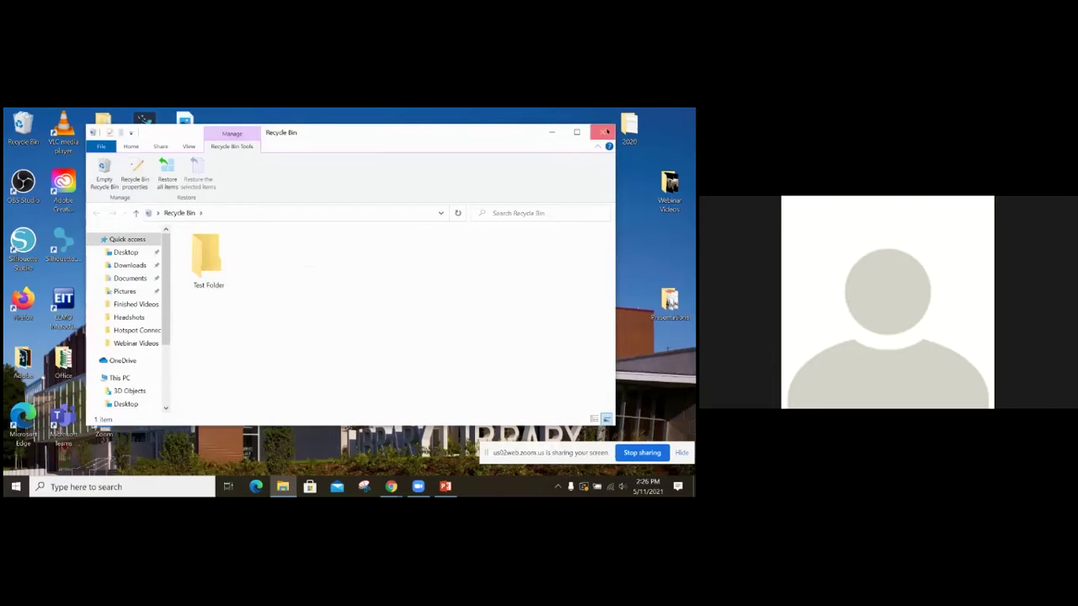
pyautogui.click(602, 132)
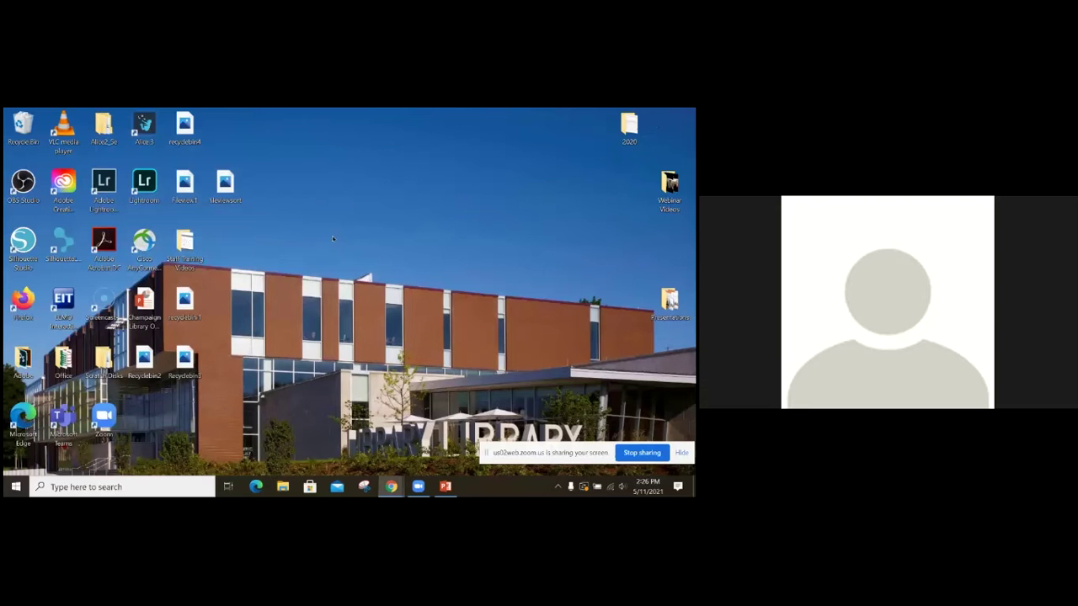
# Examine the program list and the Office tiles in the Start menu, and return to the desktop.
pyautogui.click(16, 487)
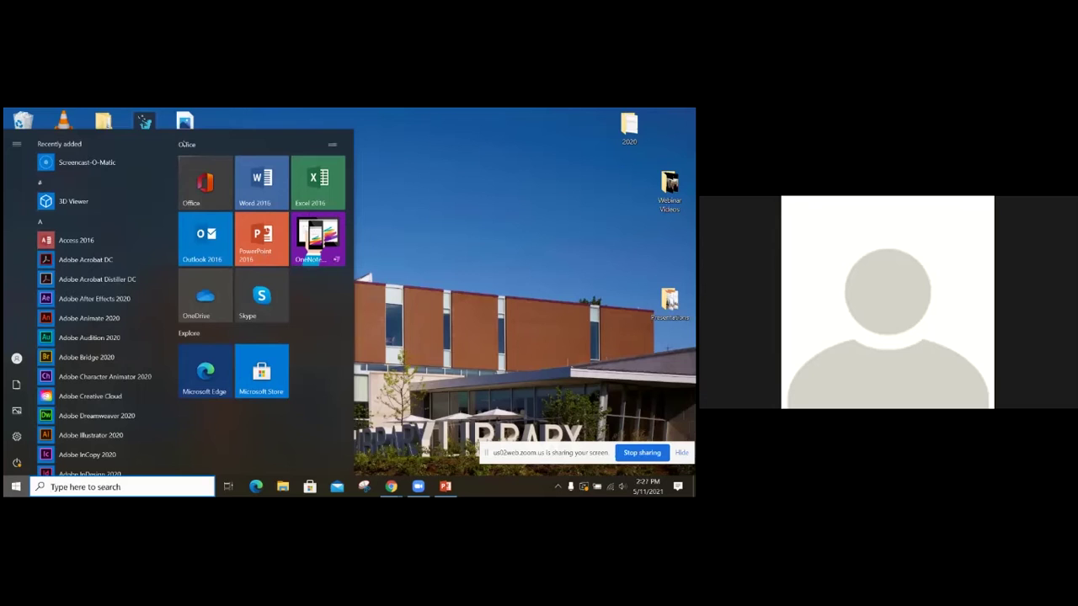
pyautogui.moveTo(173, 145)
pyautogui.mouseDown()
pyautogui.moveTo(173, 421)
pyautogui.moveTo(173, 155)
pyautogui.moveTo(185, 135)
pyautogui.mouseUp()
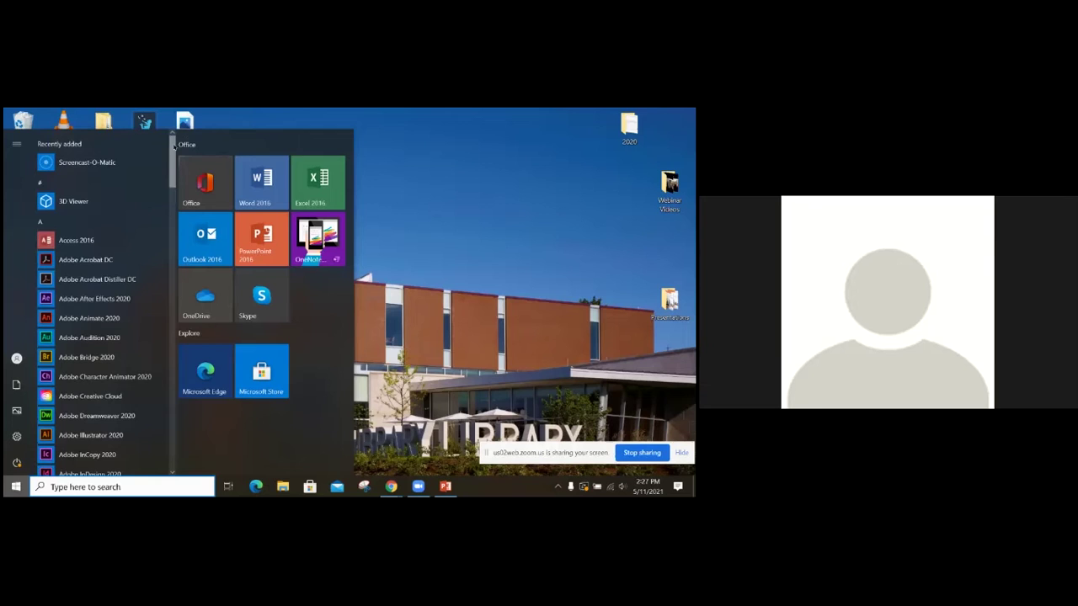
pyautogui.moveTo(174, 146); pyautogui.dragTo(174, 122)
pyautogui.click(450, 173)
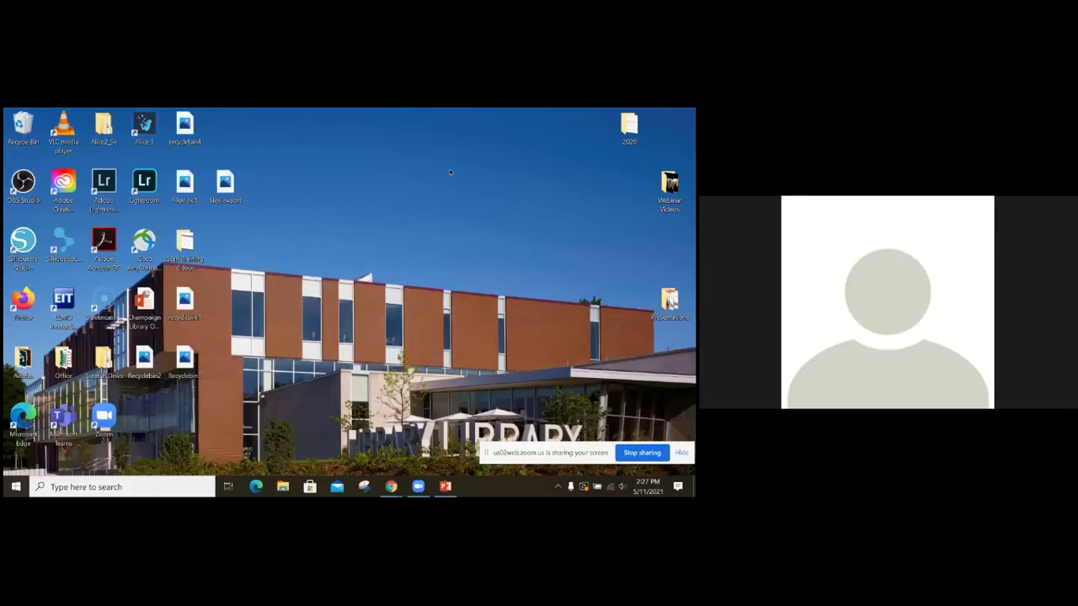
pyautogui.click(15, 486)
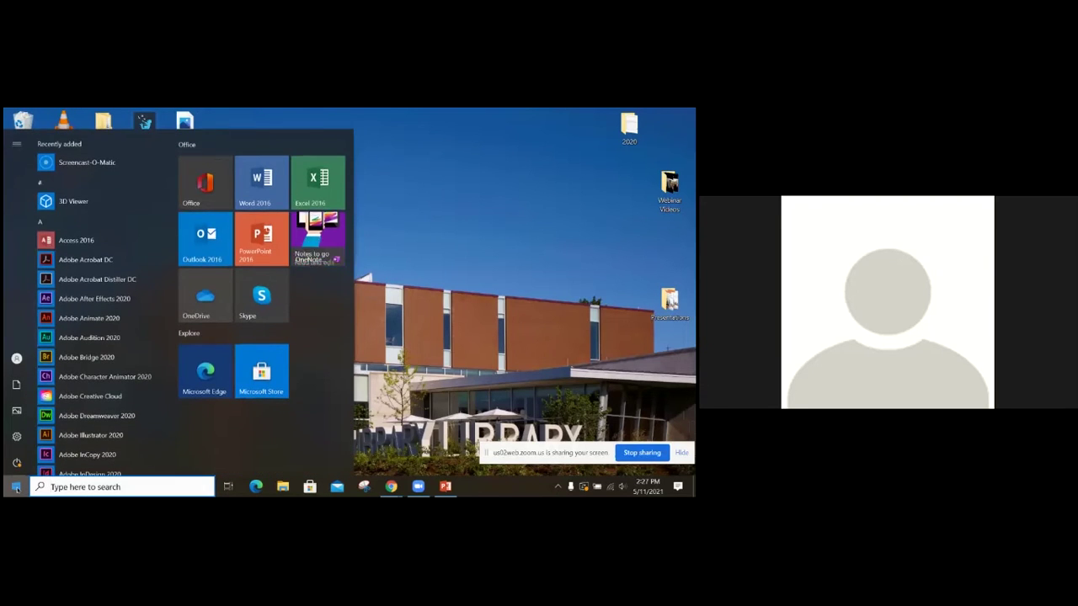
pyautogui.click(484, 262)
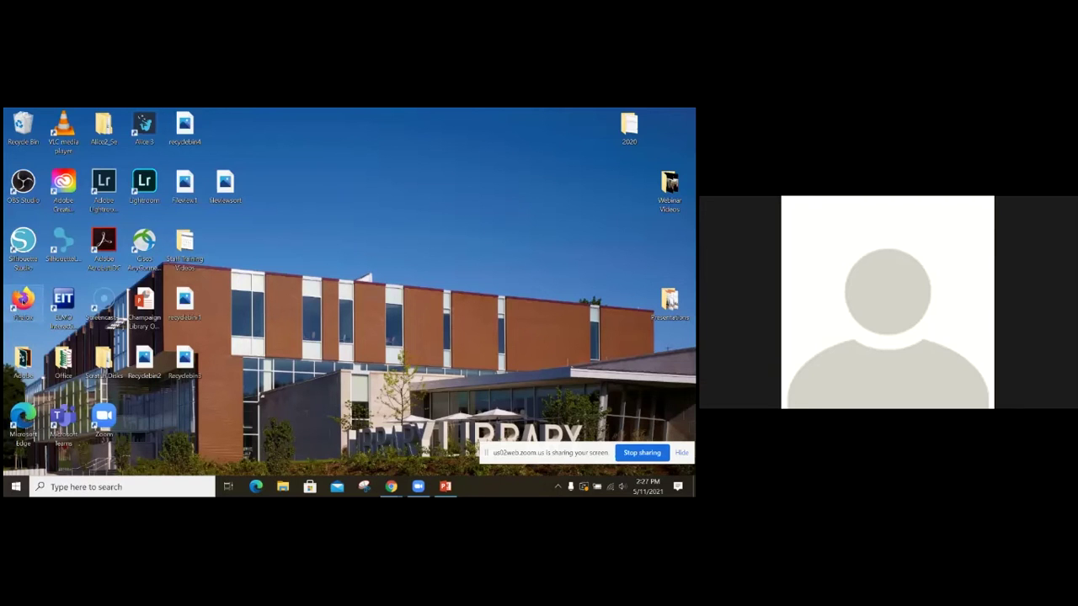
# Browse the installed programs down to the letter M and expand the Microsoft Office 2016 Tools folder.
pyautogui.click(16, 486)
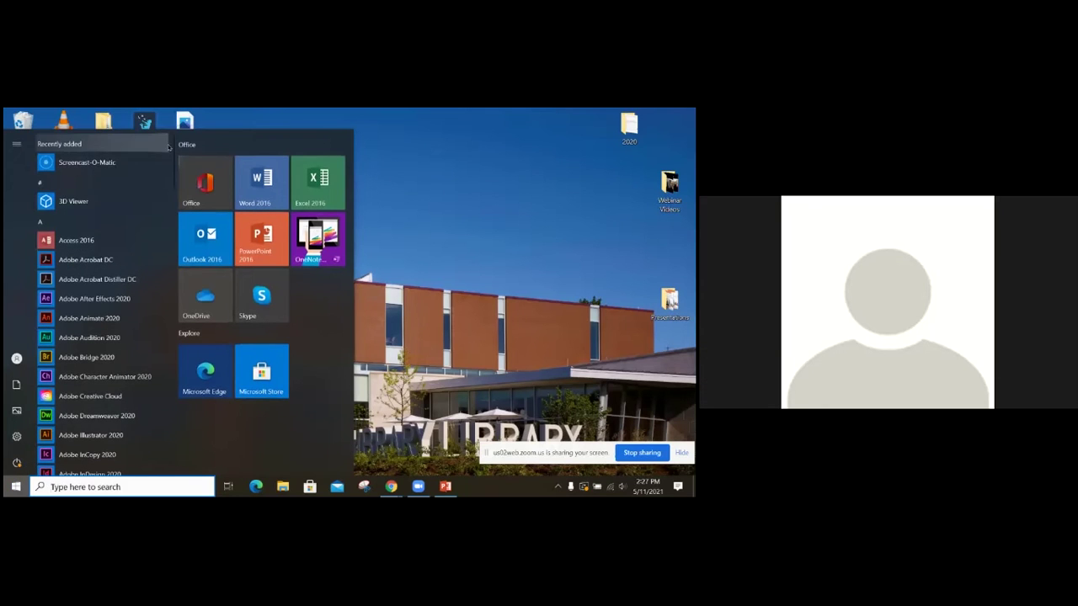
pyautogui.scroll(-3, 171, 160)
pyautogui.moveTo(171, 180); pyautogui.dragTo(172, 318)
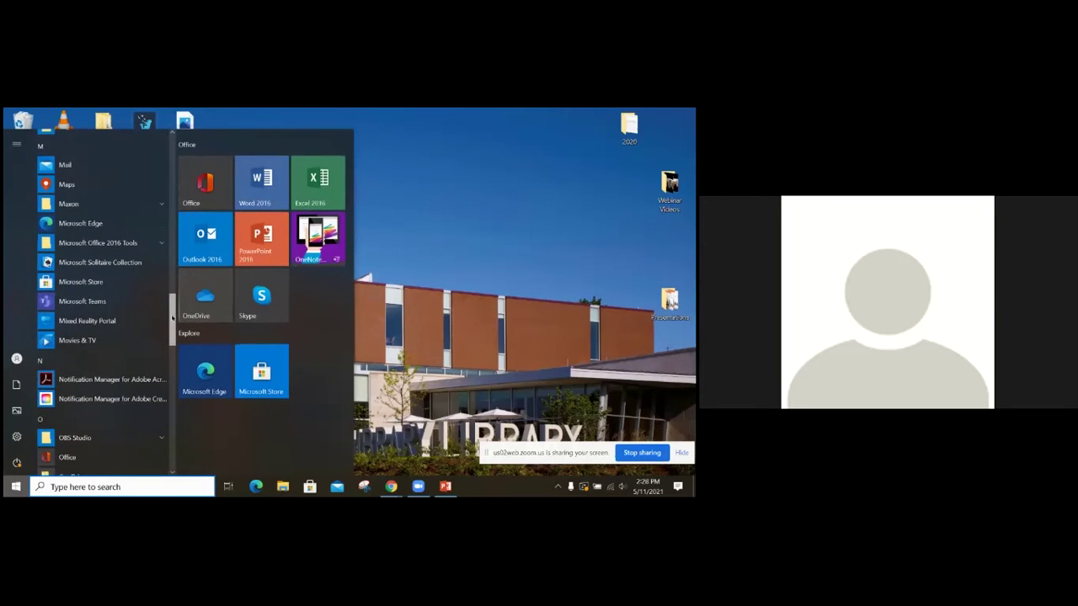
pyautogui.click(121, 246)
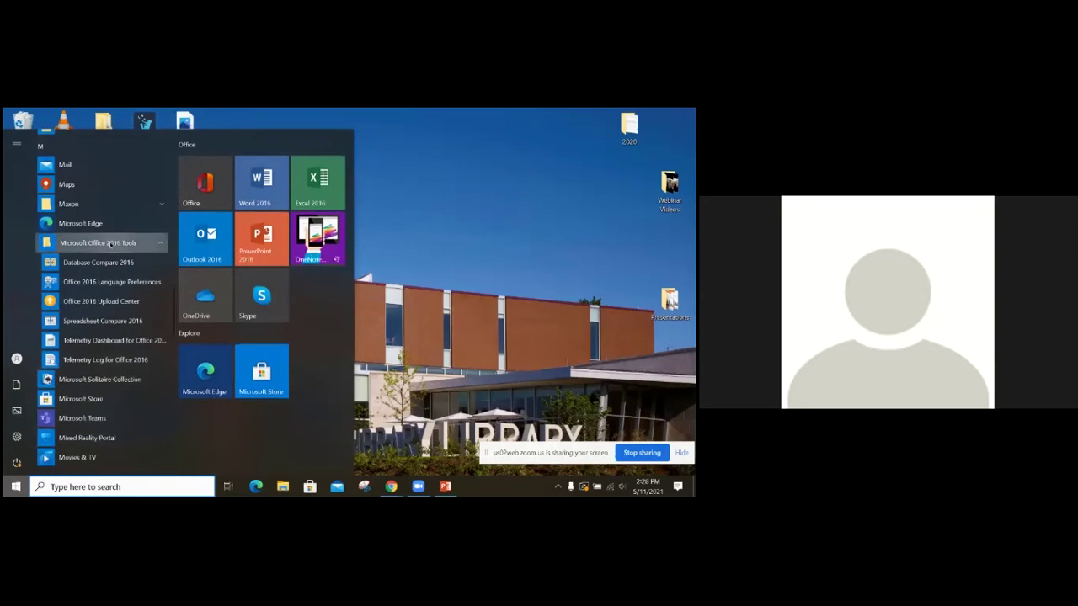
# Launch Word 2016 from the W section of the Start menu's program list, and close it.
pyautogui.click(110, 243)
pyautogui.moveTo(172, 313); pyautogui.dragTo(175, 425)
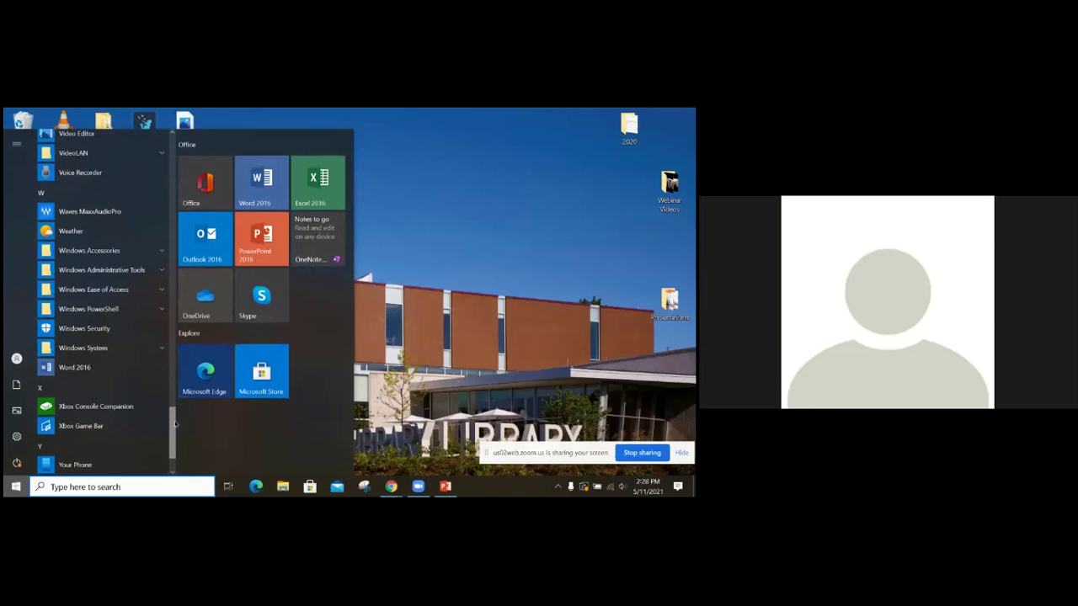
pyautogui.click(84, 368)
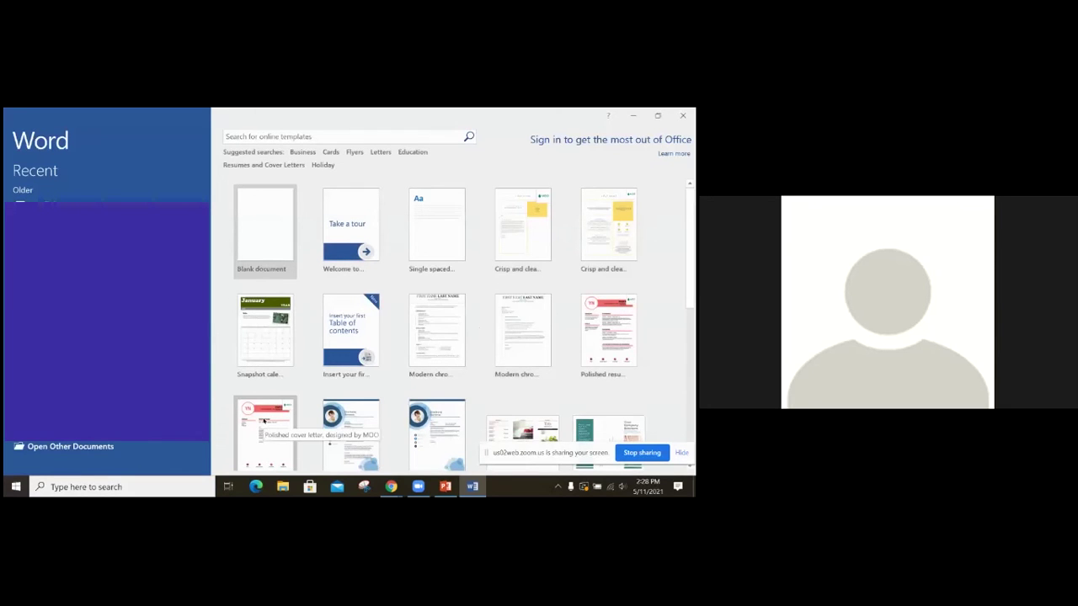
pyautogui.click(684, 117)
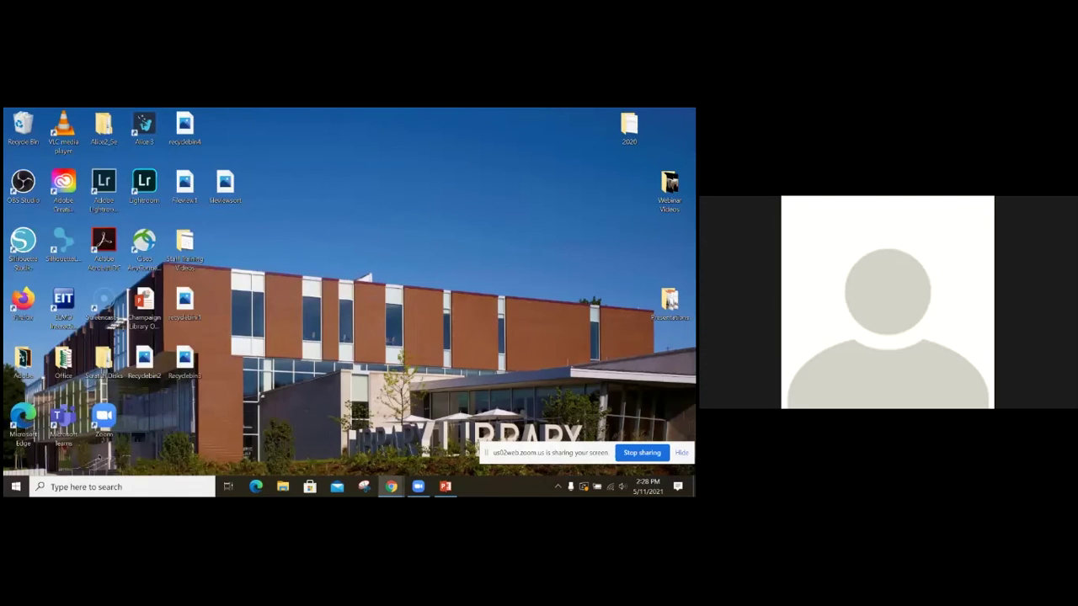
# View the beginning of the Start menu's alphabetical program list, and return to the desktop.
pyautogui.click(15, 487)
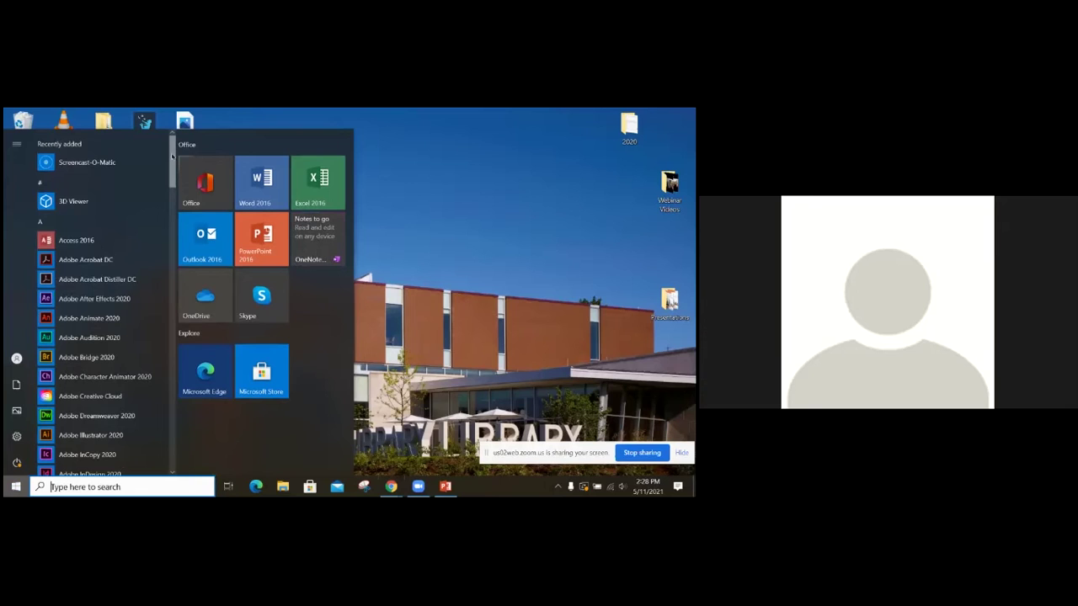
pyautogui.moveTo(171, 158)
pyautogui.mouseDown()
pyautogui.moveTo(171, 439)
pyautogui.moveTo(173, 155)
pyautogui.mouseUp()
pyautogui.click(426, 160)
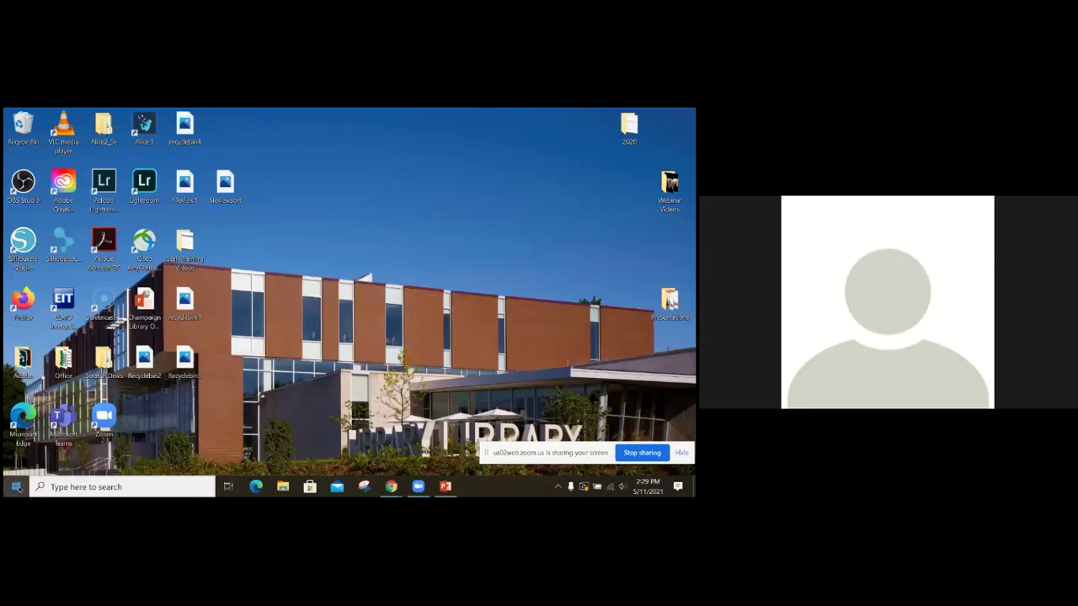
# Find Word 2016 near the end of the Start menu's program list, launch it and close its window.
pyautogui.click(16, 487)
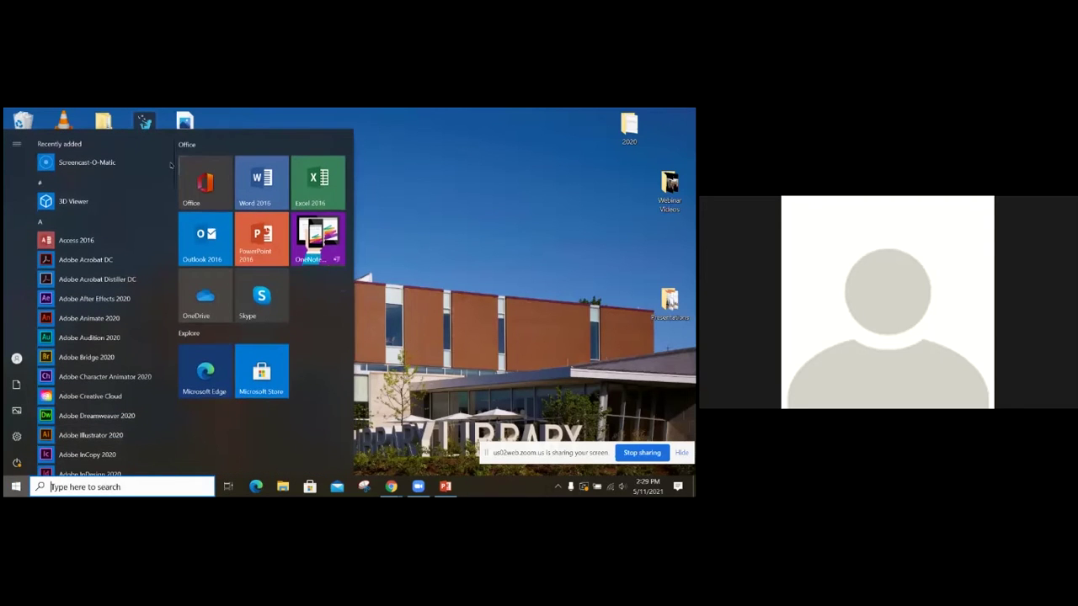
pyautogui.moveTo(173, 152); pyautogui.dragTo(165, 432)
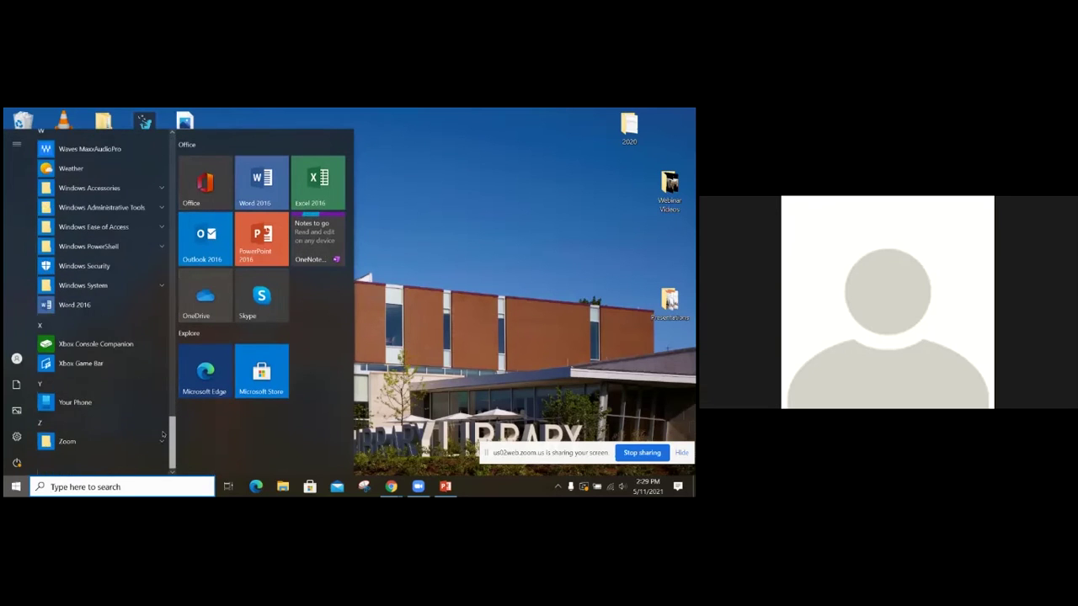
pyautogui.click(82, 300)
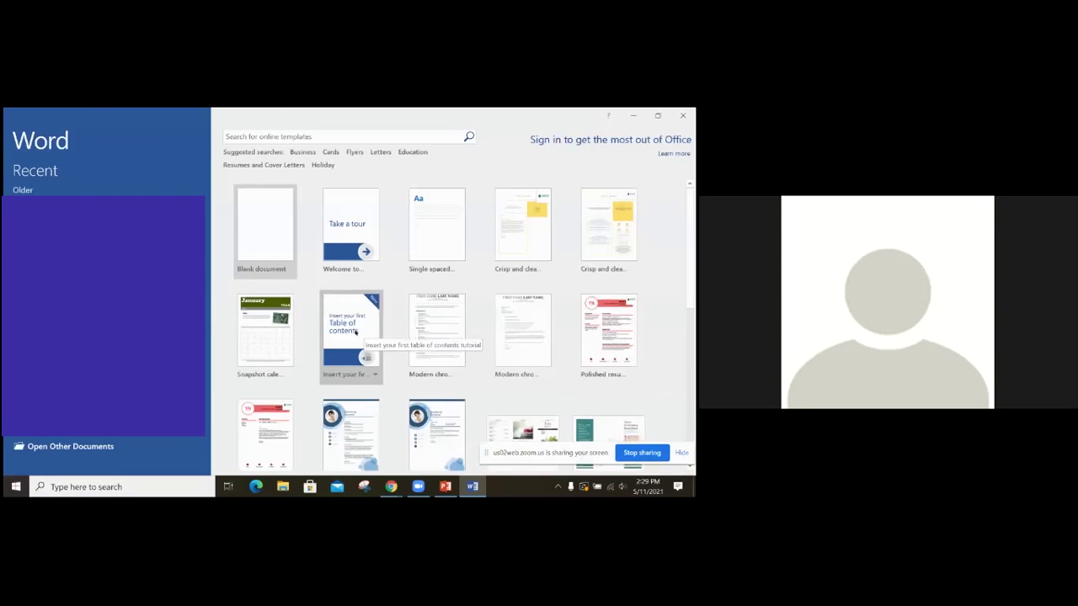
pyautogui.click(684, 115)
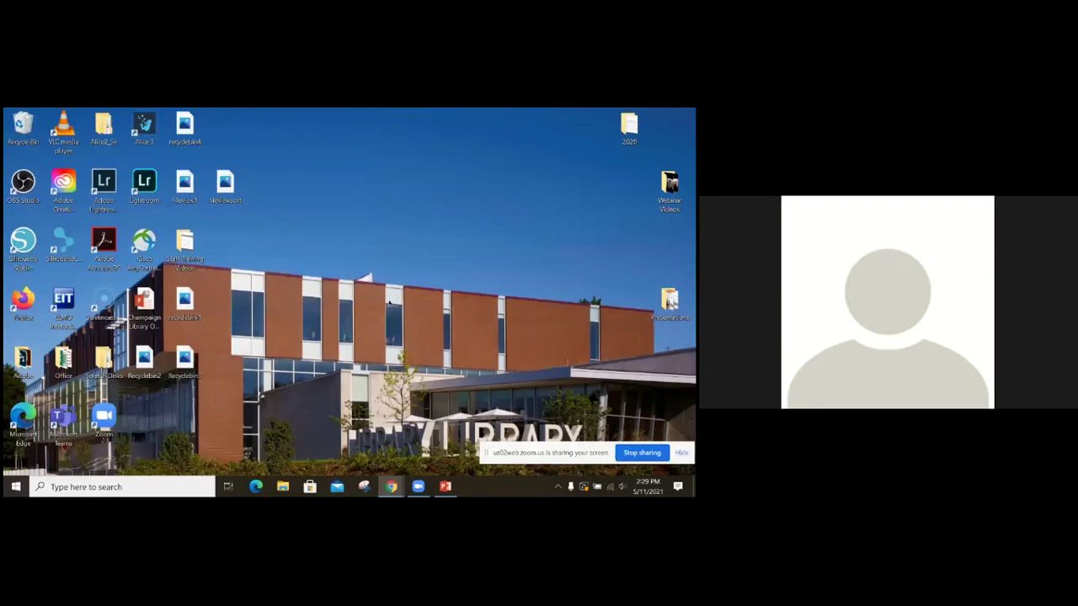
# Search Windows for "word", launch Word 2016 from the results and close it.
pyautogui.click(127, 487)
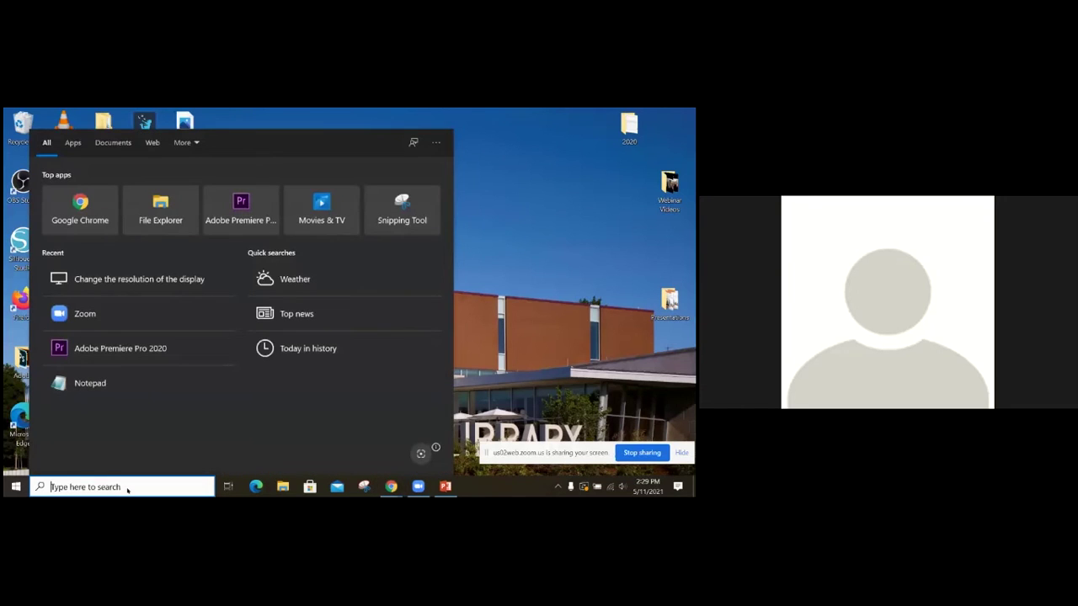
pyautogui.write('word')
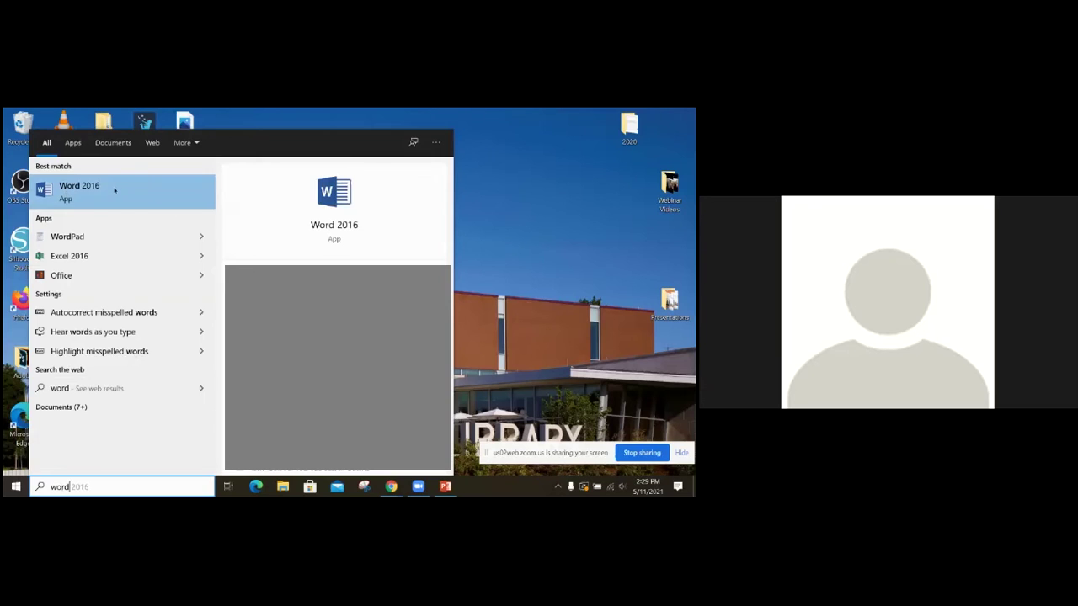
pyautogui.click(119, 192)
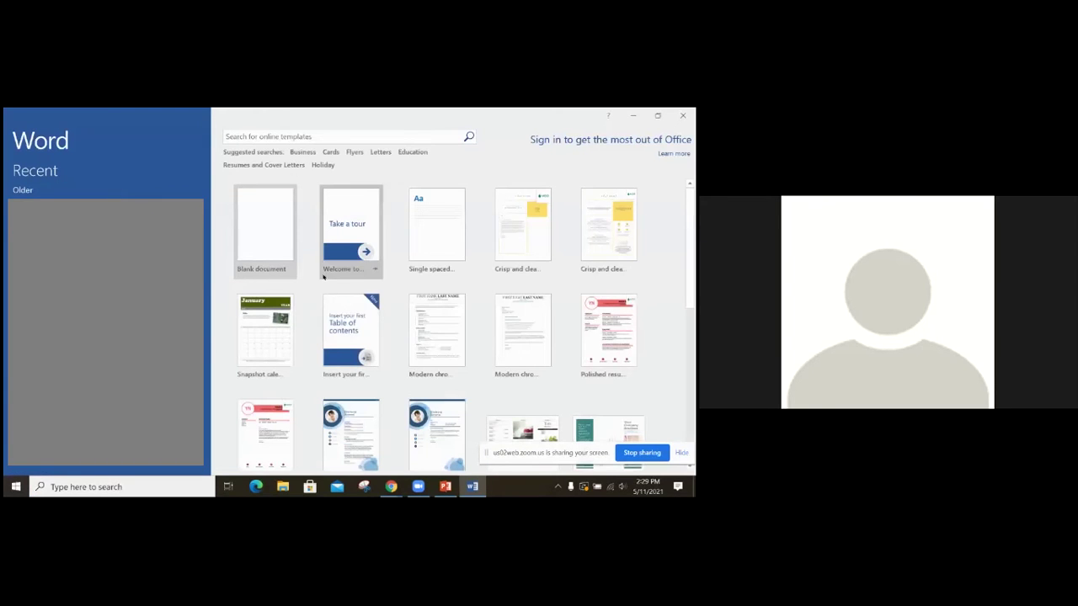
pyautogui.click(682, 116)
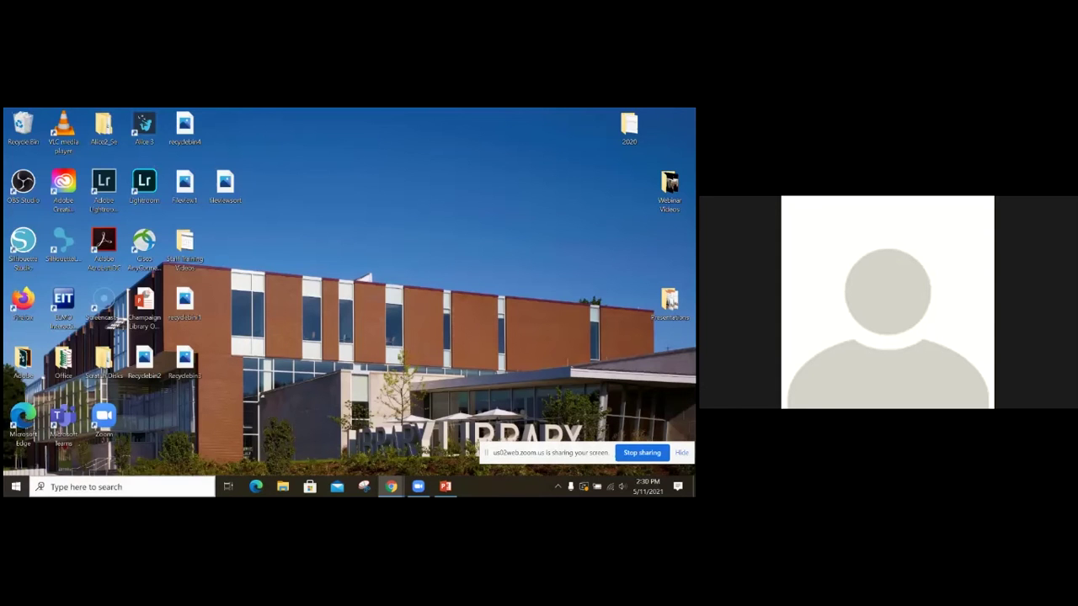
# View the Start menu's program list and search for "word" without launching anything, and return to the desktop.
pyautogui.click(16, 487)
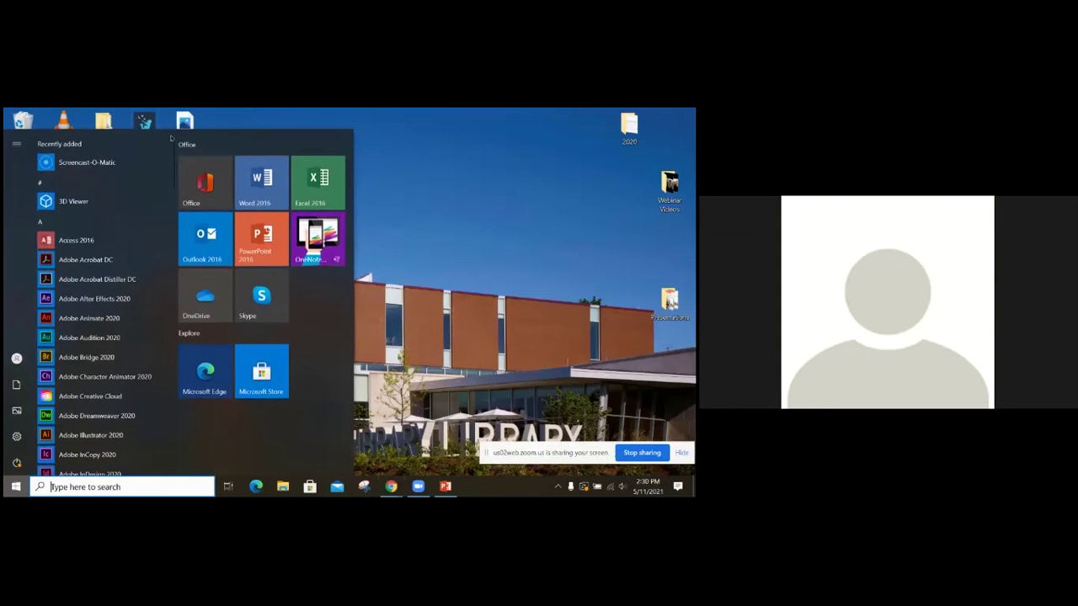
pyautogui.moveTo(171, 147)
pyautogui.mouseDown()
pyautogui.moveTo(171, 255)
pyautogui.moveTo(171, 139)
pyautogui.mouseUp()
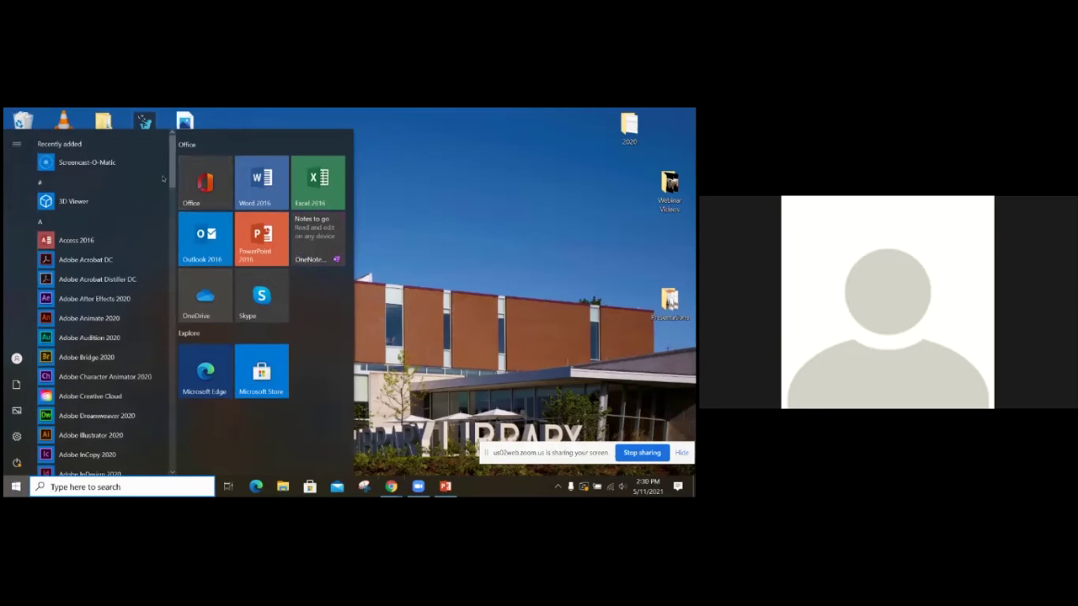
pyautogui.click(131, 489)
pyautogui.write('word')
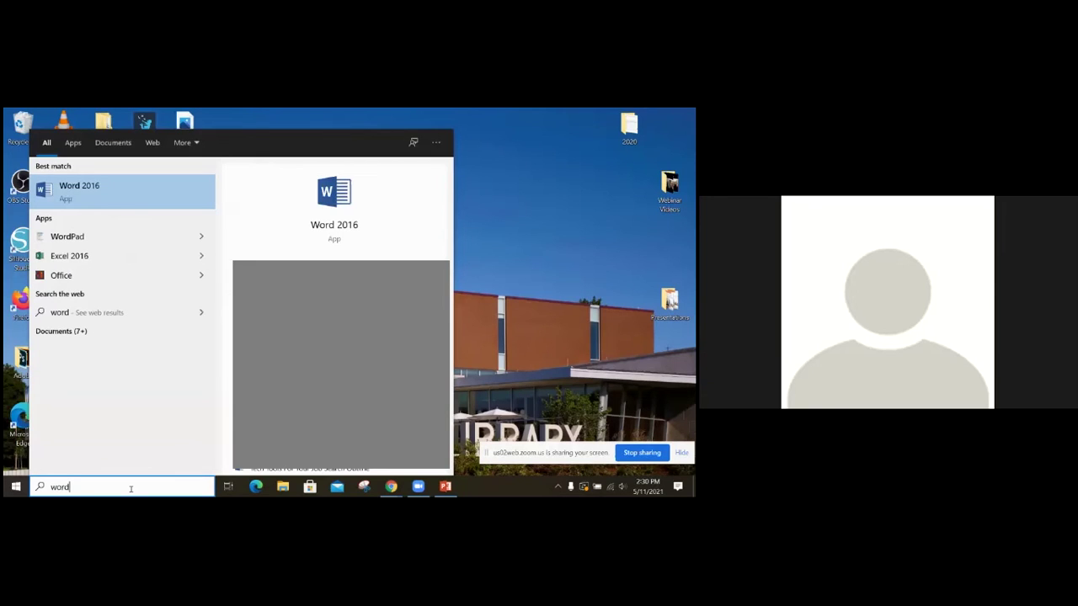
pyautogui.click(581, 205)
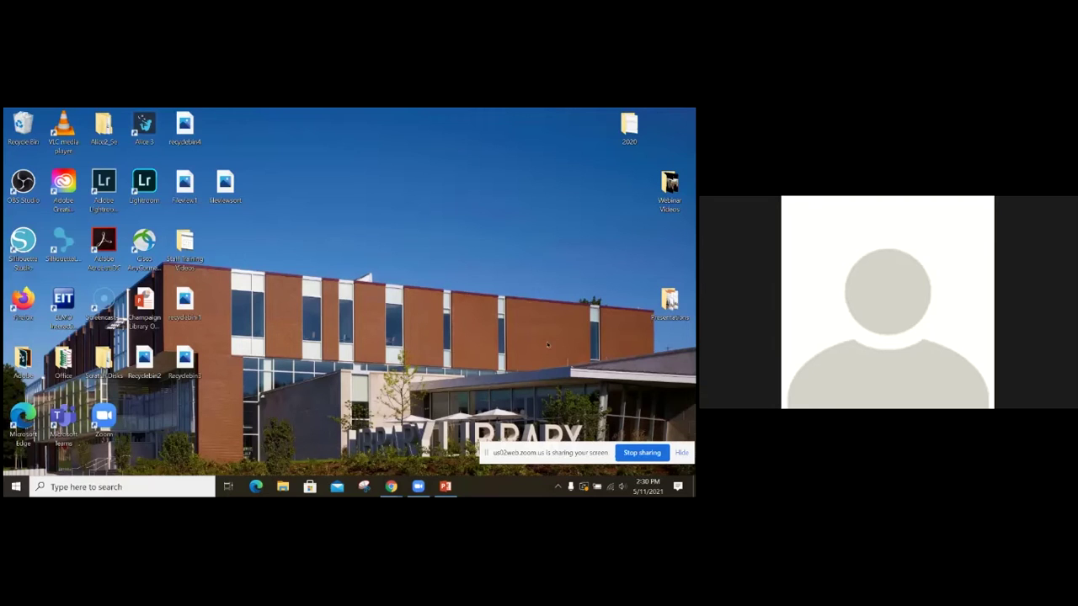
# Open Firefox from its desktop shortcut and move its window slightly up and to the left.
pyautogui.doubleClick(23, 300)
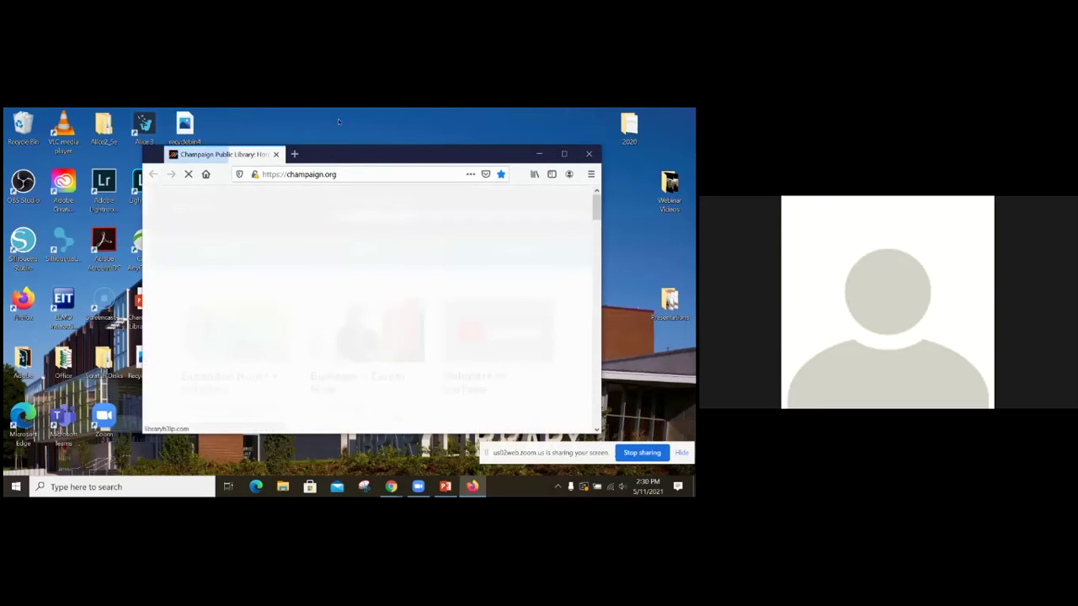
pyautogui.moveTo(359, 156); pyautogui.dragTo(343, 149)
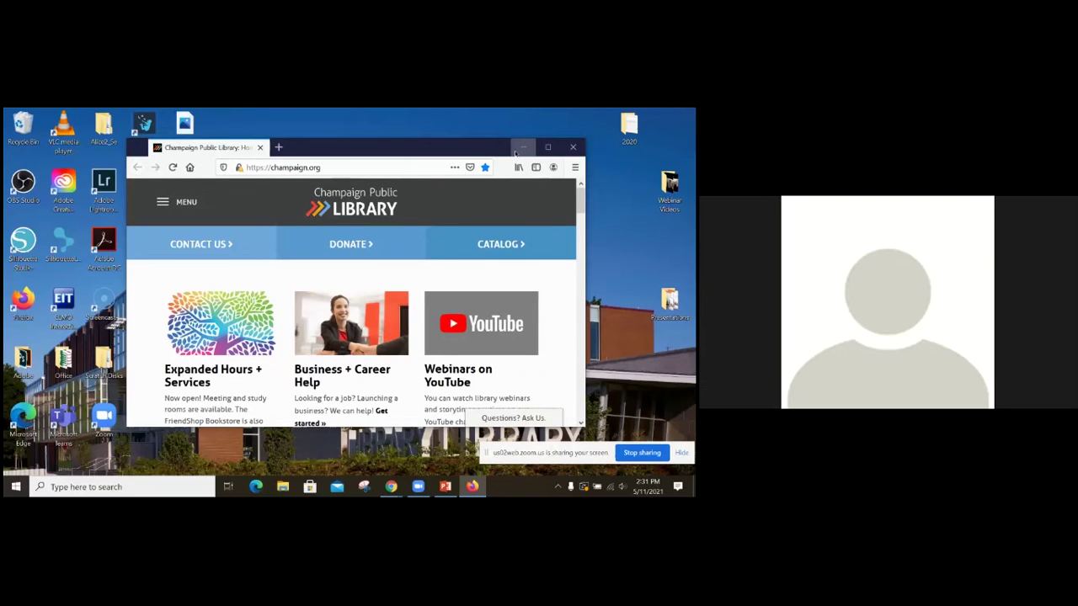
# Minimize the Firefox window, bring it back from the taskbar and shift it slightly on the desktop.
pyautogui.click(522, 149)
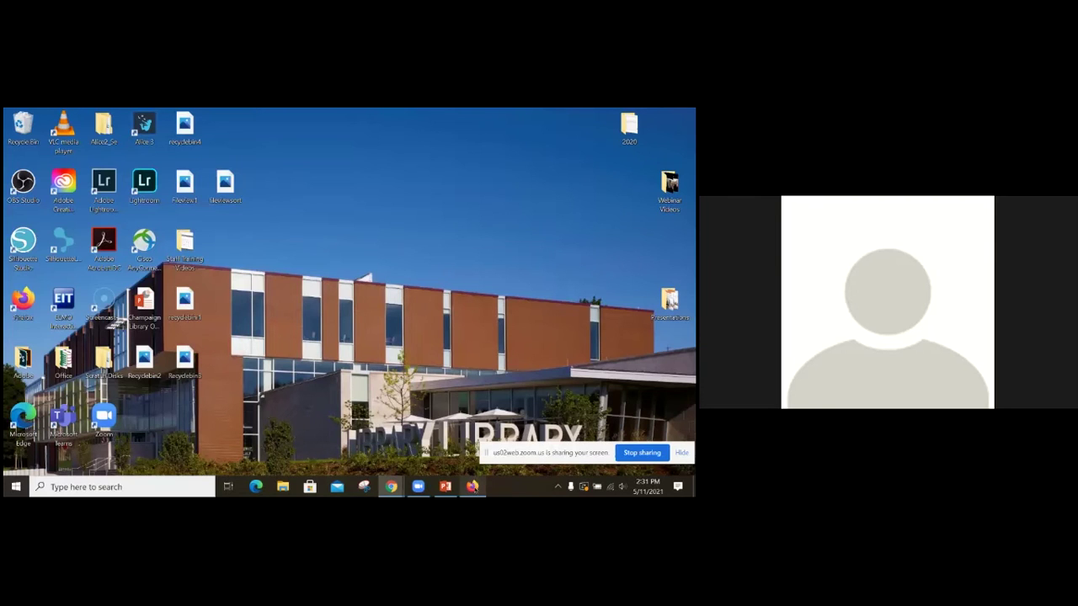
pyautogui.moveTo(473, 488)
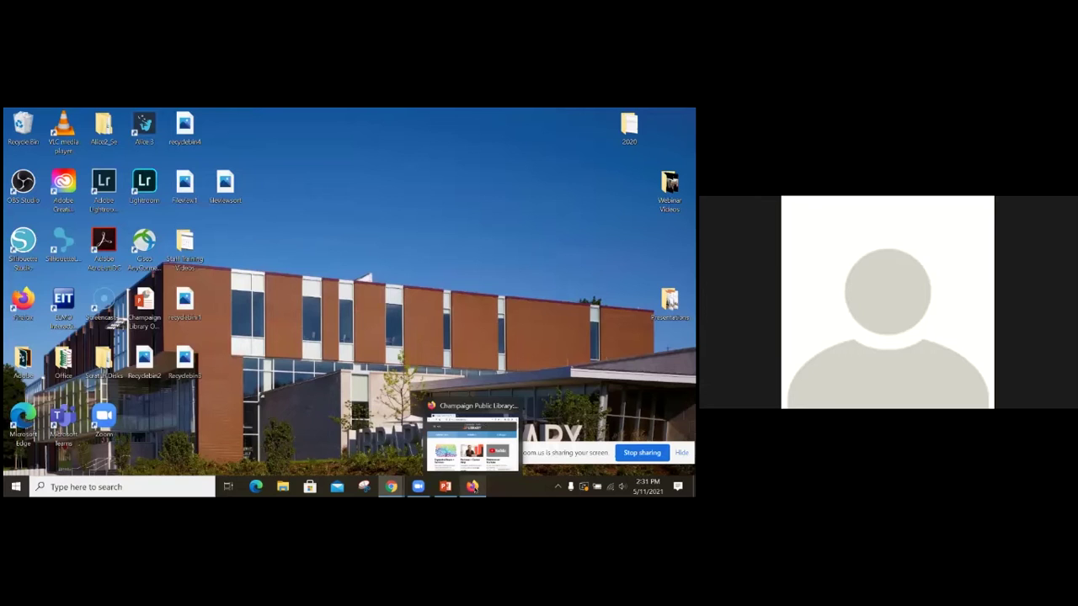
pyautogui.click(473, 486)
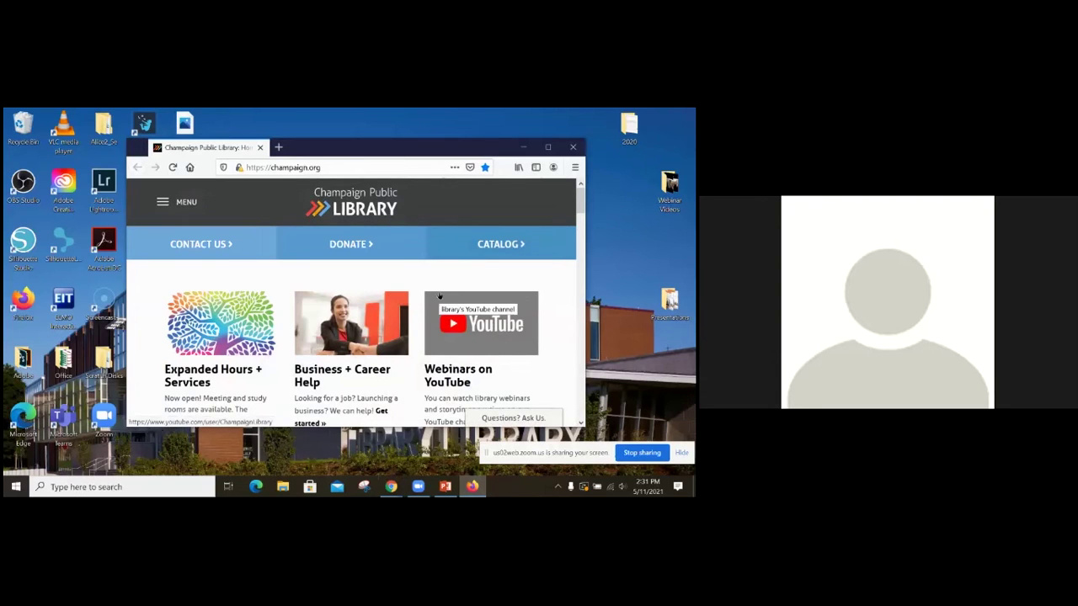
pyautogui.moveTo(427, 147); pyautogui.dragTo(417, 151)
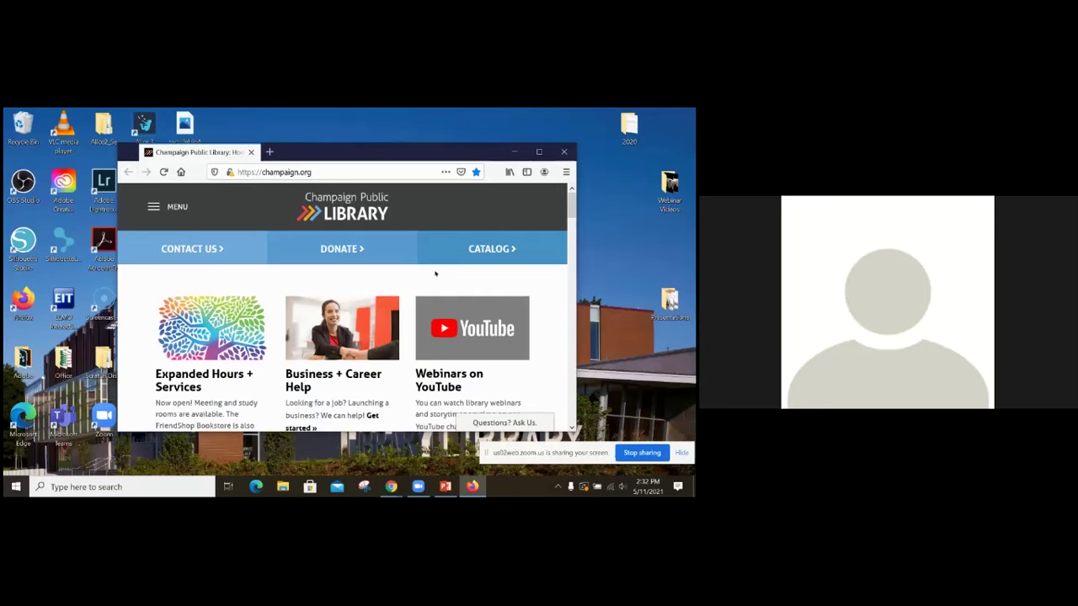
# Maximize the Firefox window and return it to its smaller size, and minimize and reopen it from the taskbar.
pyautogui.click(538, 153)
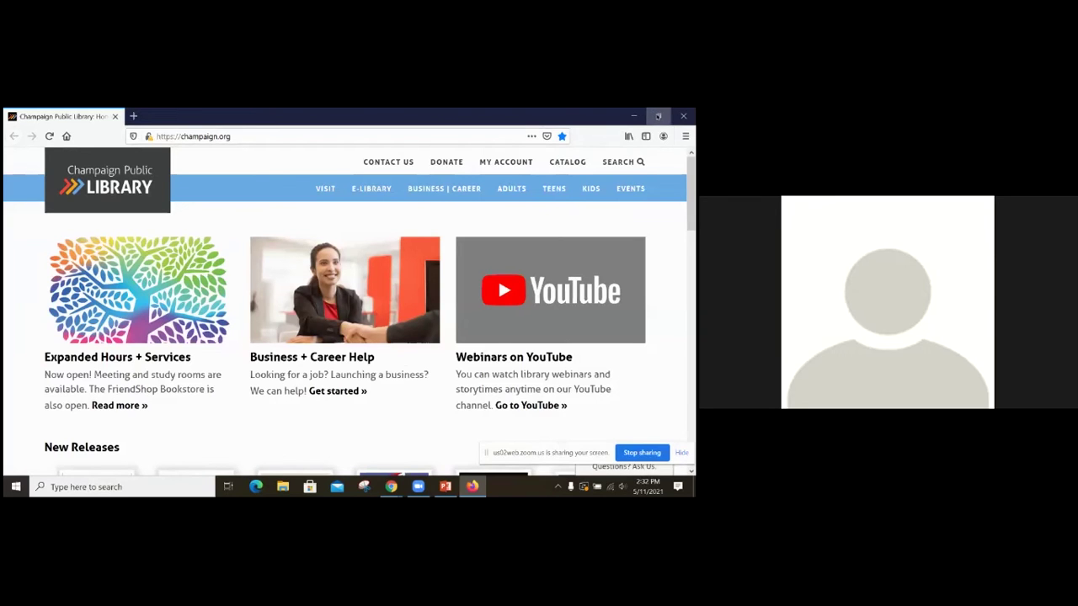
pyautogui.click(659, 116)
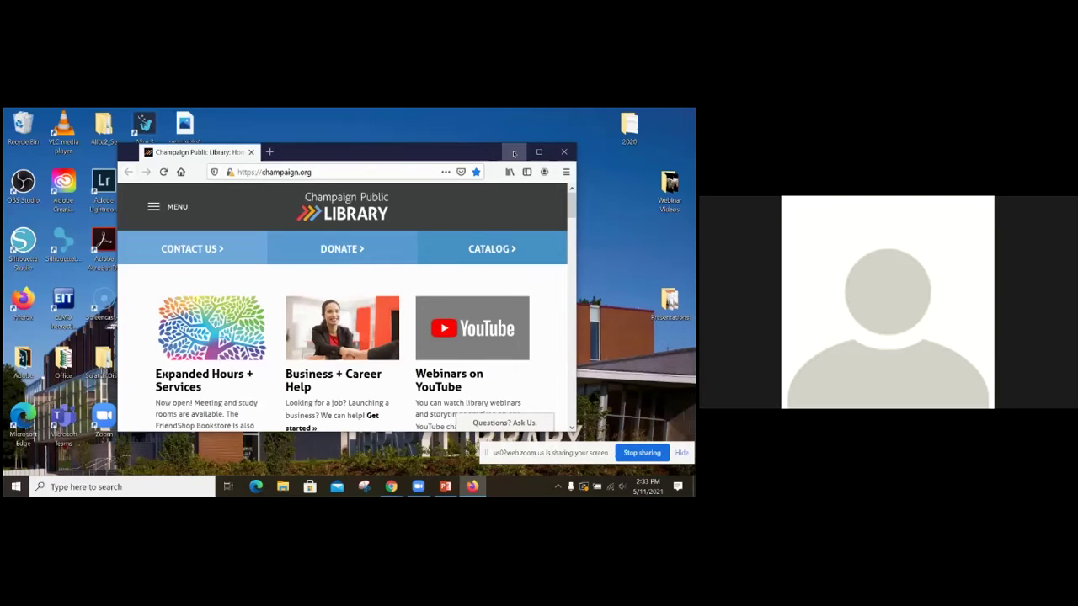
pyautogui.click(514, 153)
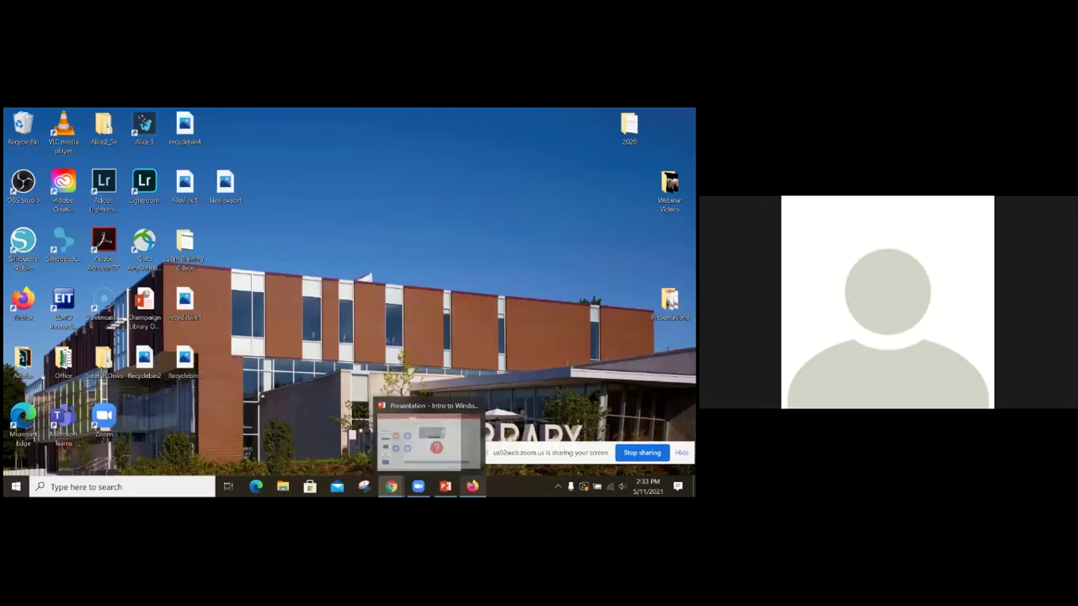
pyautogui.moveTo(391, 487)
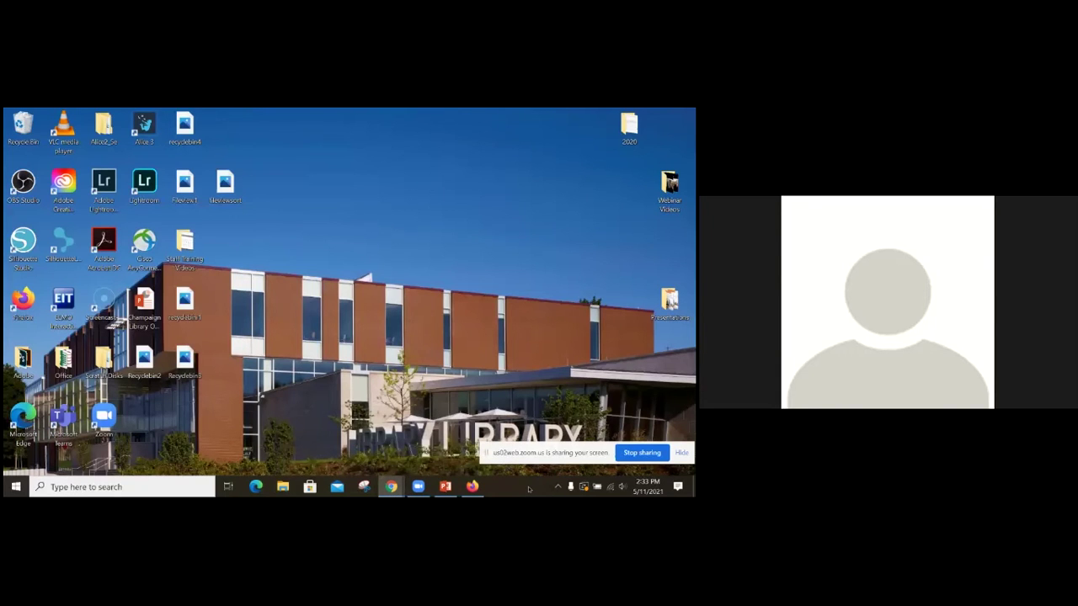
pyautogui.click(474, 489)
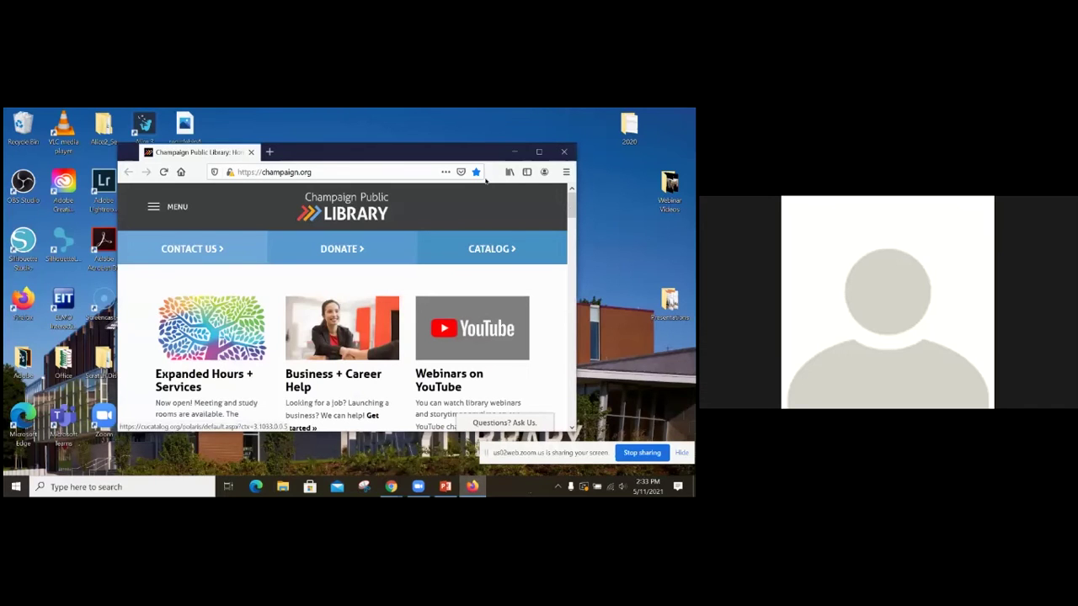
# Maximize Firefox and return it to its smaller size, and move its window toward the desktop's upper-left corner.
pyautogui.click(538, 152)
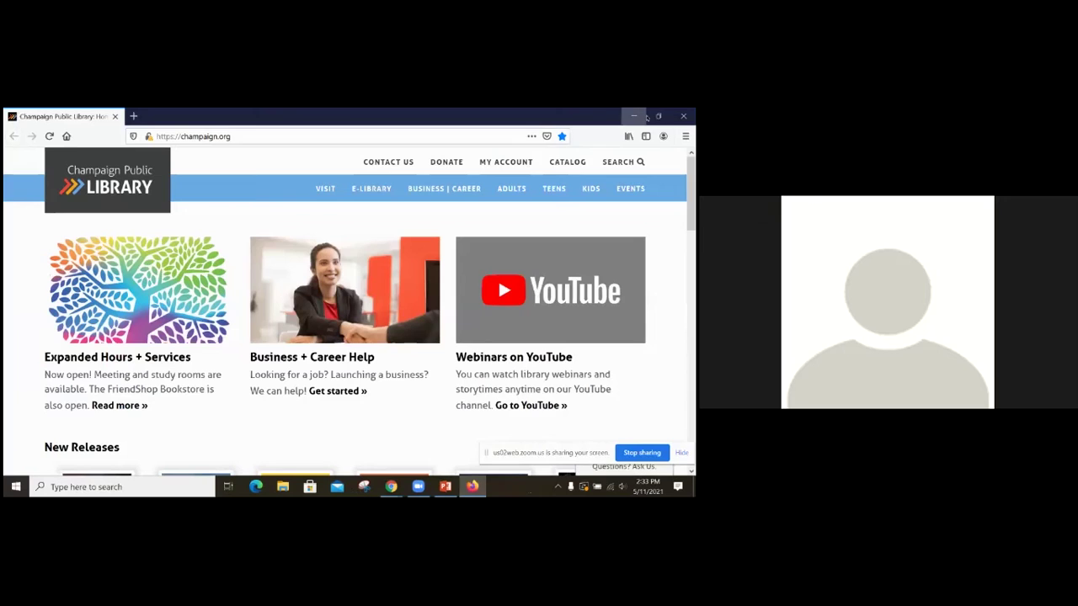
pyautogui.click(658, 116)
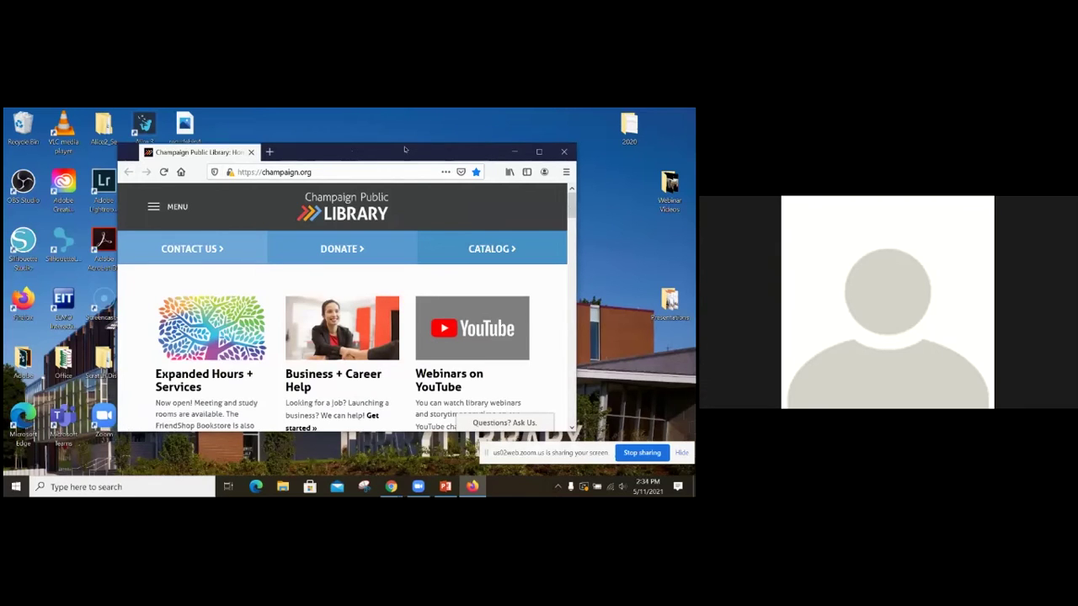
pyautogui.moveTo(410, 160); pyautogui.dragTo(307, 128)
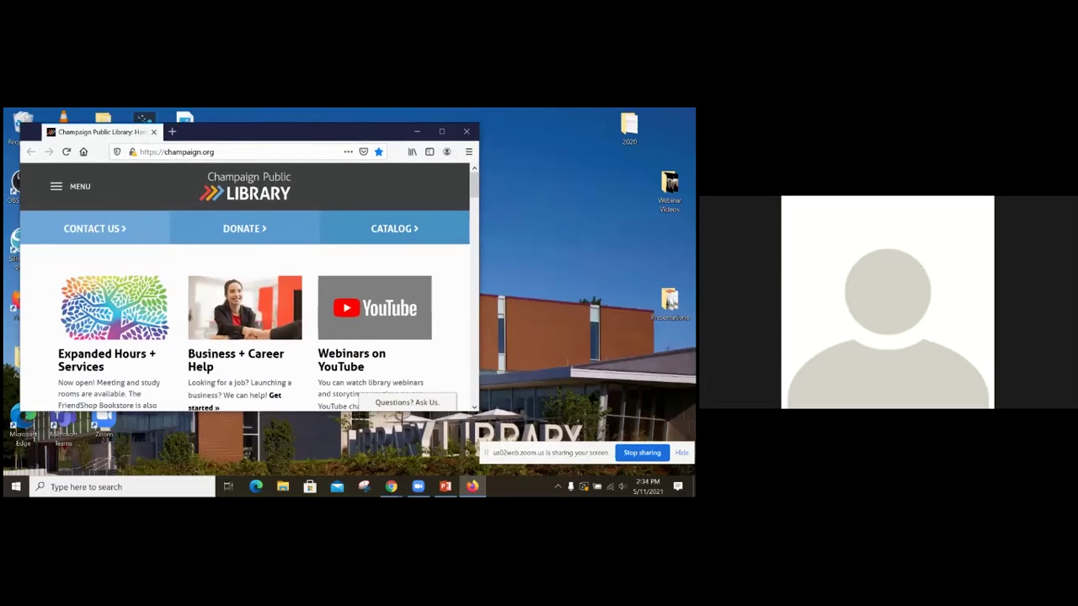
# Search Windows for "word", launch Word 2016 and create a blank document.
pyautogui.click(178, 487)
pyautogui.write('word')
pyautogui.click(167, 191)
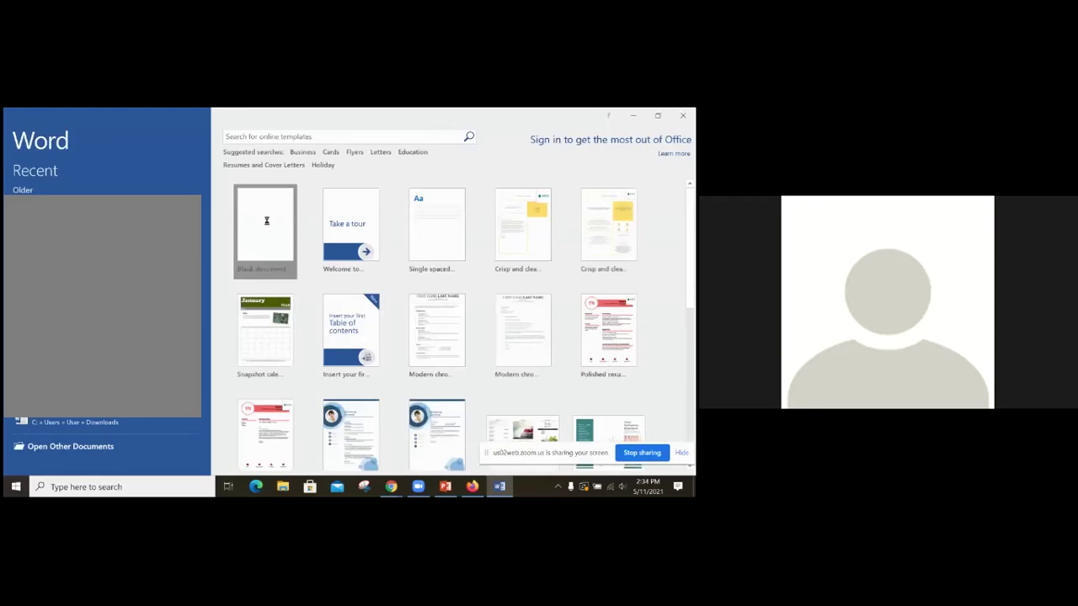
pyautogui.click(266, 231)
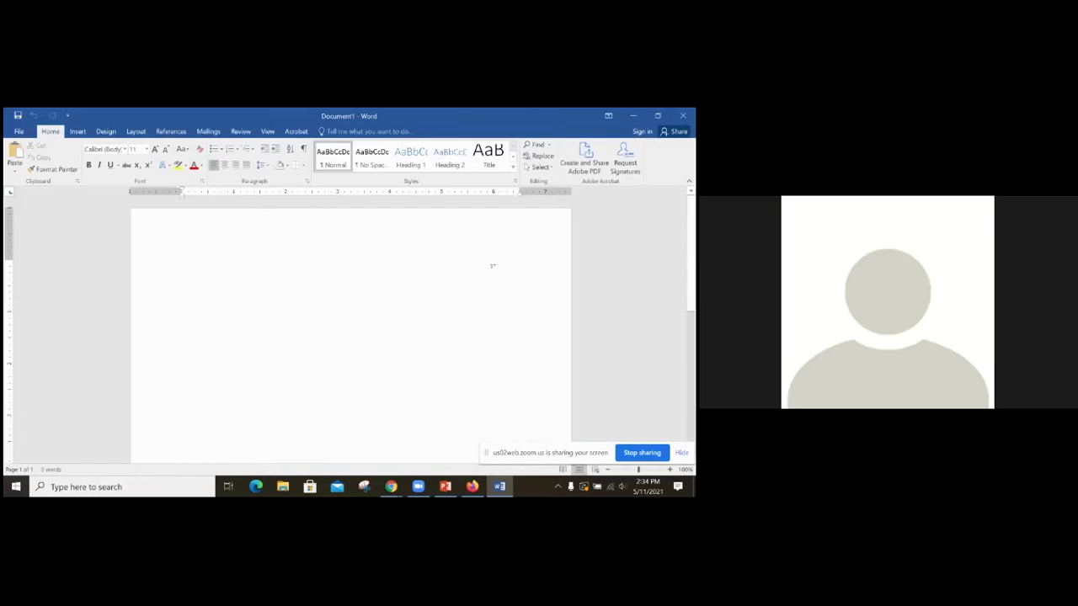
# Restore the Word window down to a smaller size and bring the Firefox window in front of it.
pyautogui.click(657, 115)
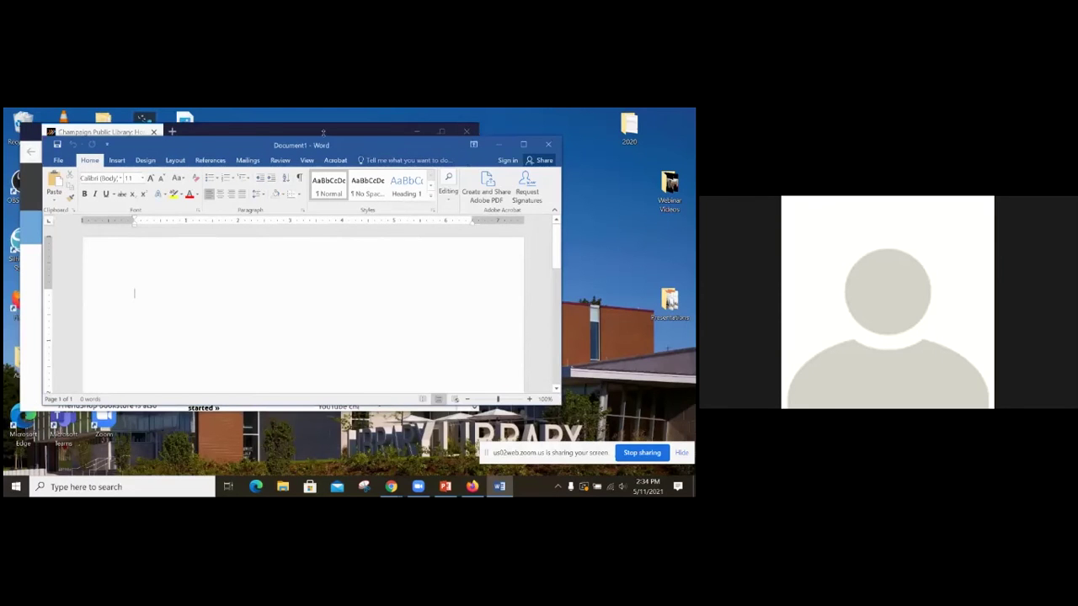
pyautogui.click(256, 132)
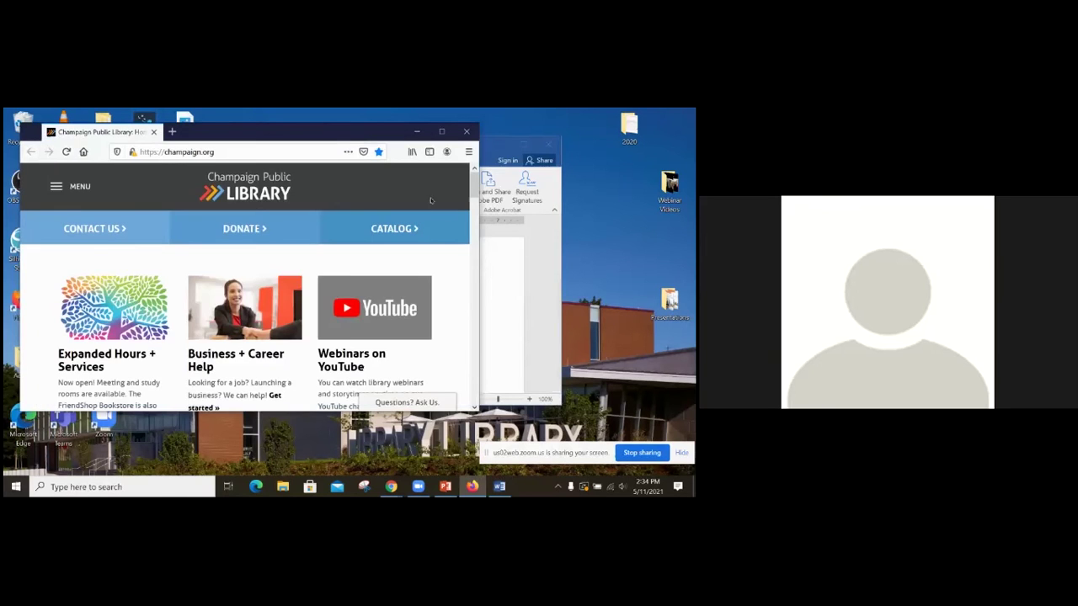
# Switch between the overlapping Word and Firefox windows, leaving the Word document in front.
pyautogui.click(497, 278)
pyautogui.click(324, 131)
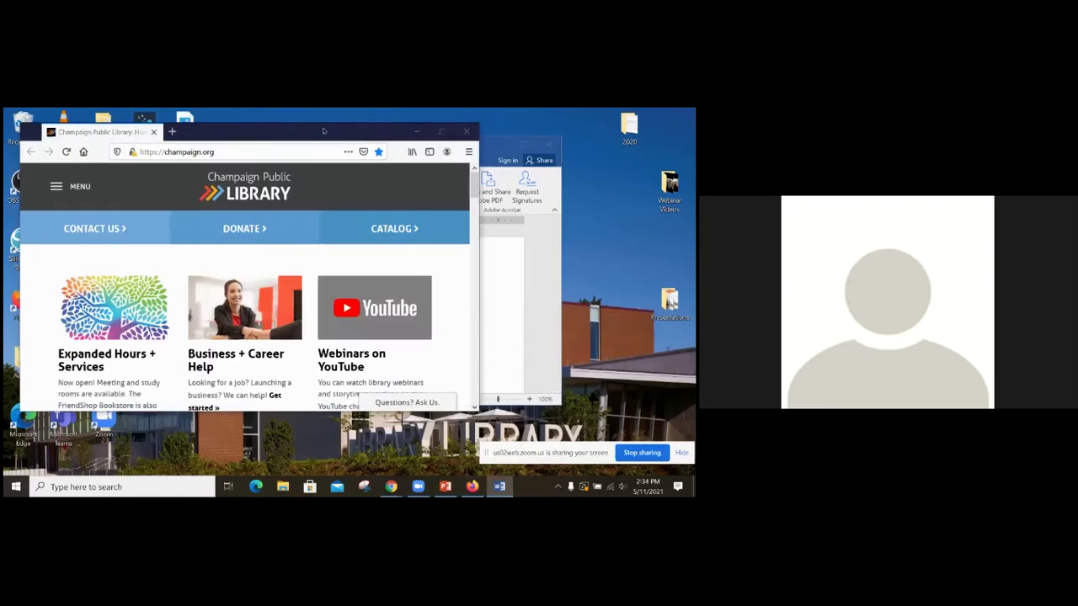
pyautogui.click(485, 272)
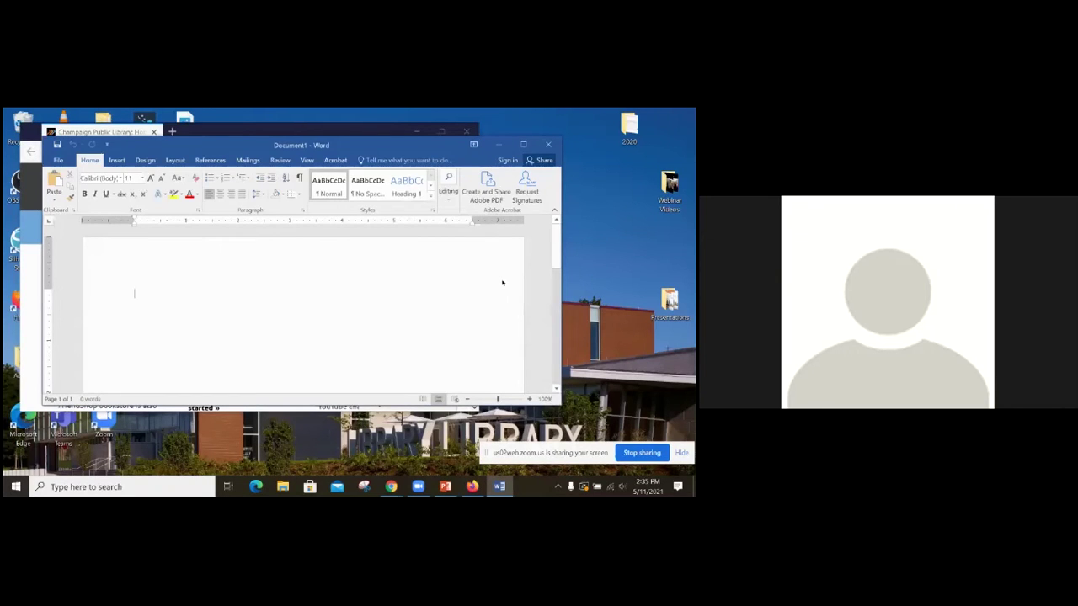
# Move the Word window to the desktop's lower-right area and Firefox into the upper-left corner, and bring Word back in front.
pyautogui.moveTo(383, 146); pyautogui.dragTo(524, 216)
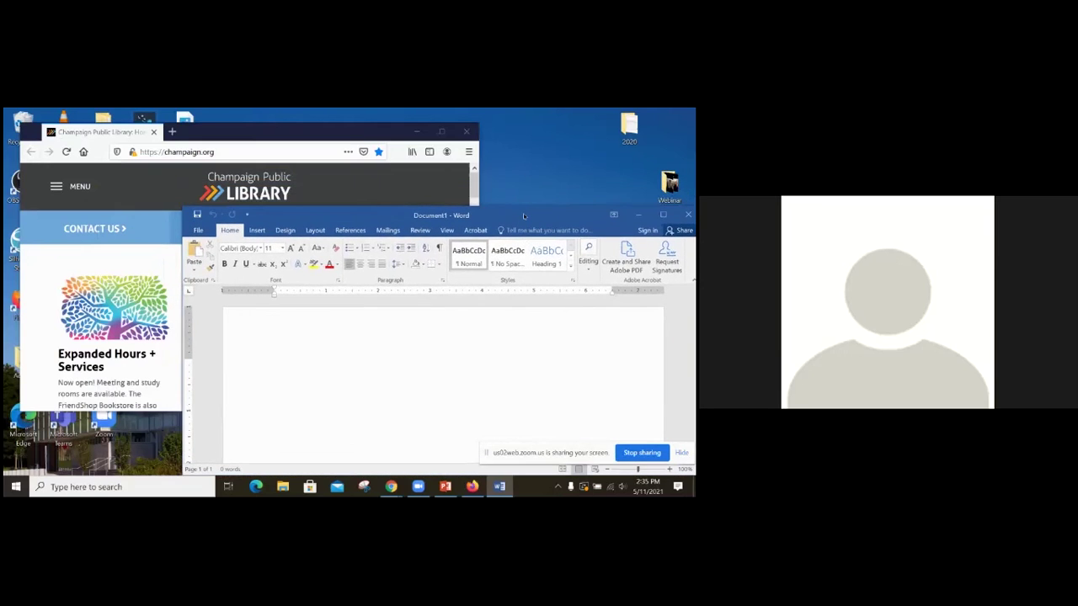
pyautogui.click(284, 132)
pyautogui.moveTo(284, 133); pyautogui.dragTo(270, 121)
pyautogui.click(521, 319)
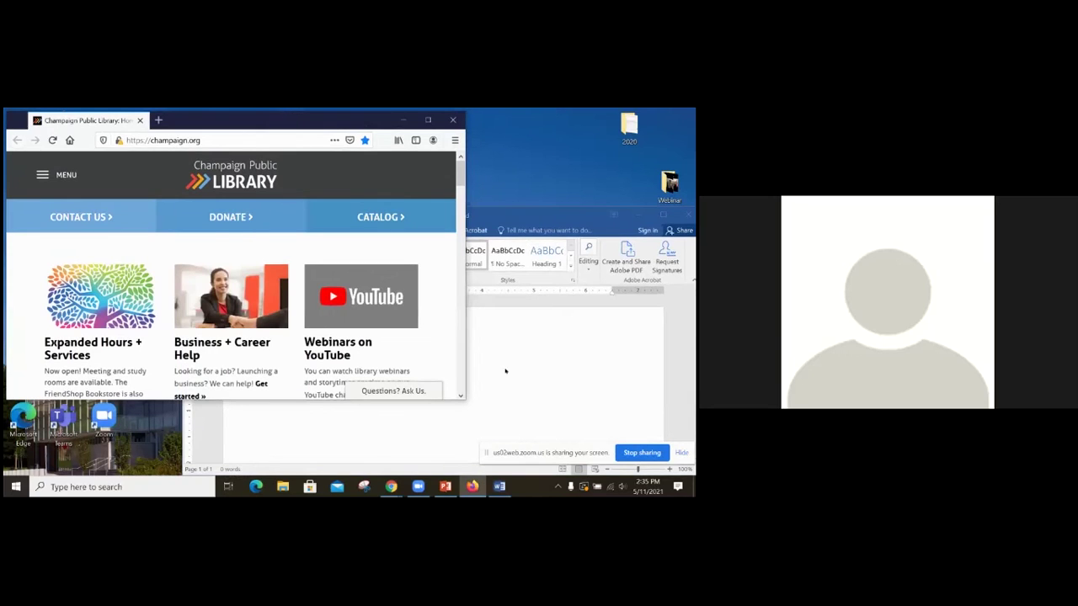
pyautogui.click(505, 371)
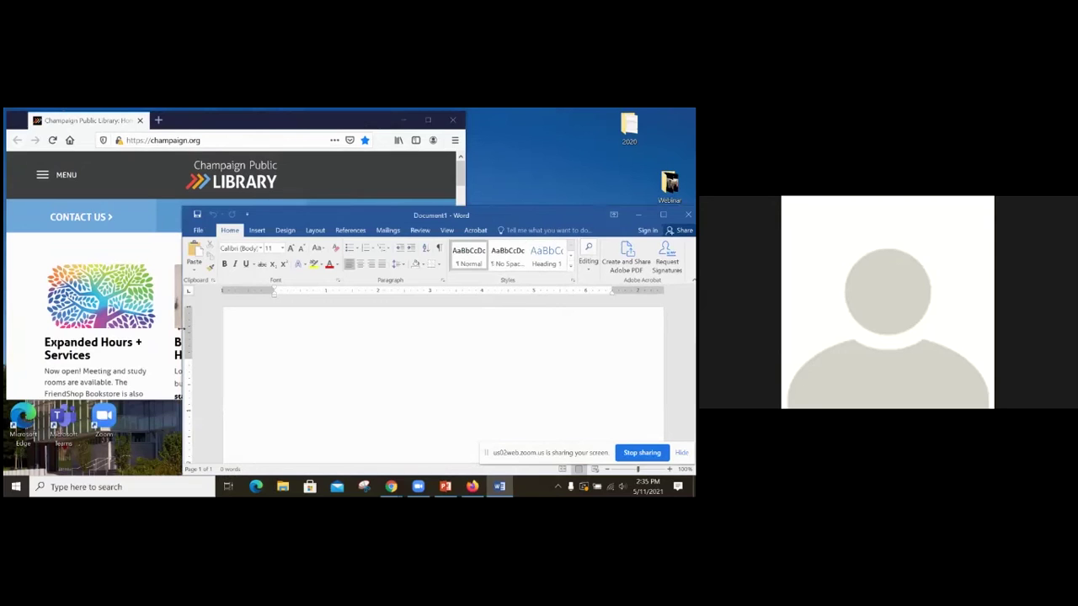
# Narrow the Word and Firefox windows and arrange them side by side without overlap, with Firefox on the left.
pyautogui.moveTo(182, 329); pyautogui.dragTo(398, 319)
pyautogui.moveTo(499, 216); pyautogui.dragTo(485, 129)
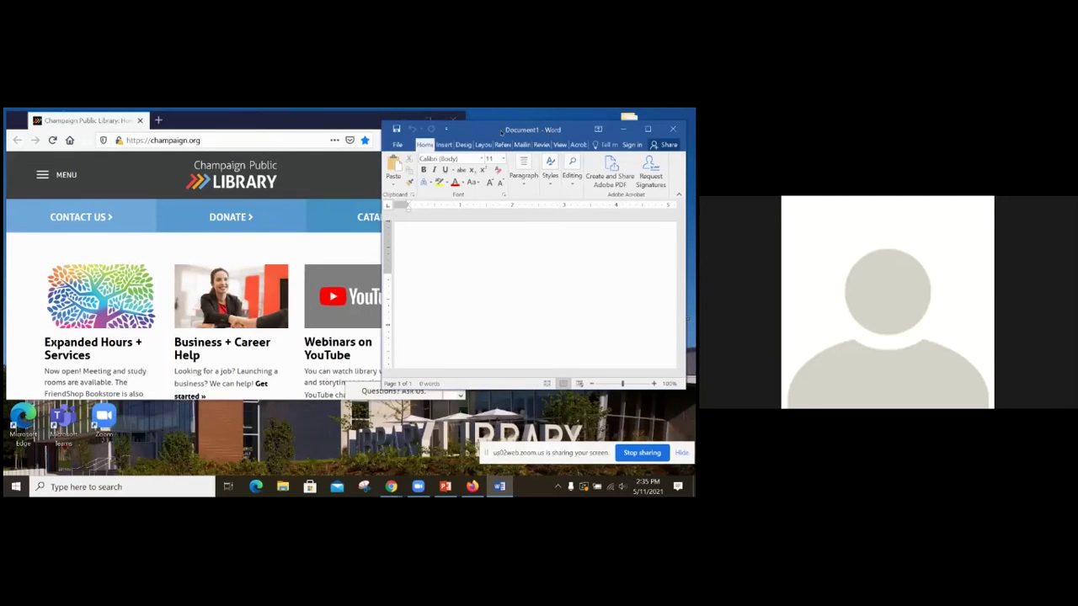
pyautogui.moveTo(485, 127)
pyautogui.mouseDown()
pyautogui.moveTo(486, 168)
pyautogui.moveTo(492, 122)
pyautogui.mouseUp()
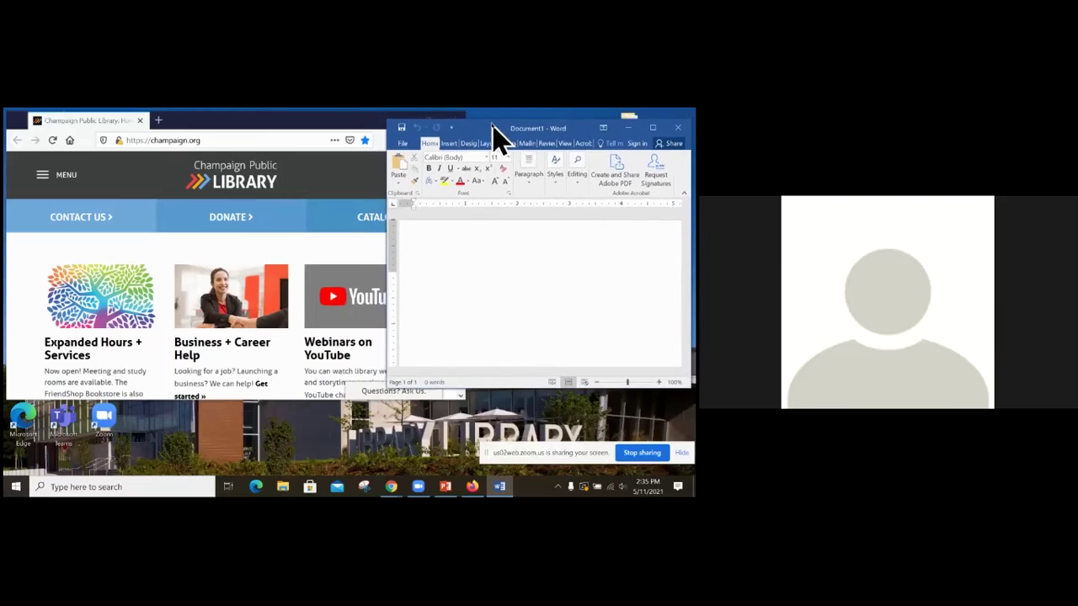
pyautogui.click(282, 121)
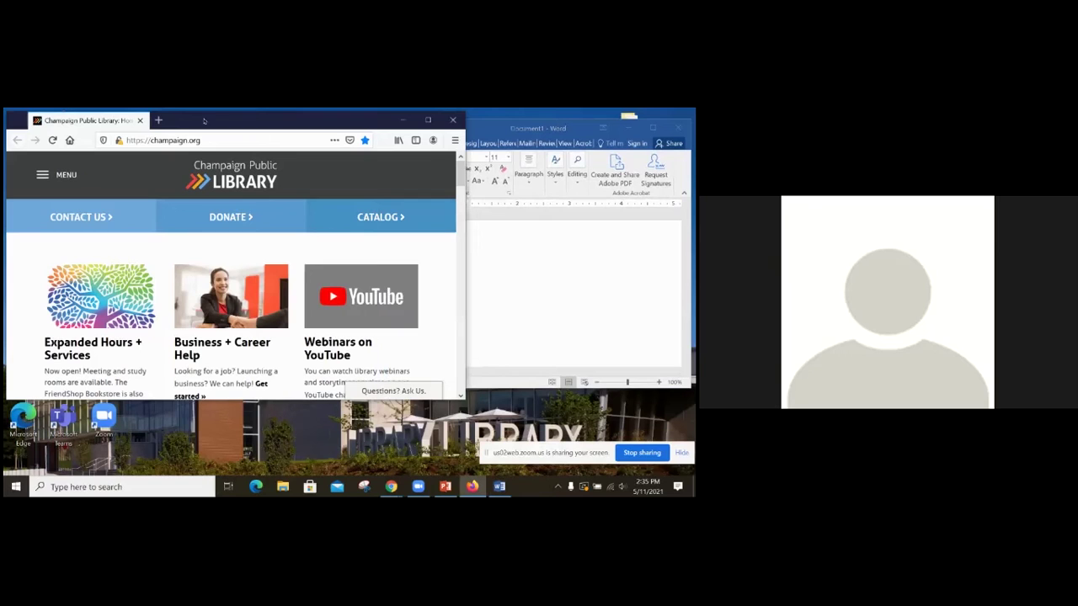
pyautogui.moveTo(192, 119)
pyautogui.mouseDown()
pyautogui.moveTo(193, 134)
pyautogui.moveTo(202, 120)
pyautogui.moveTo(192, 117)
pyautogui.mouseUp()
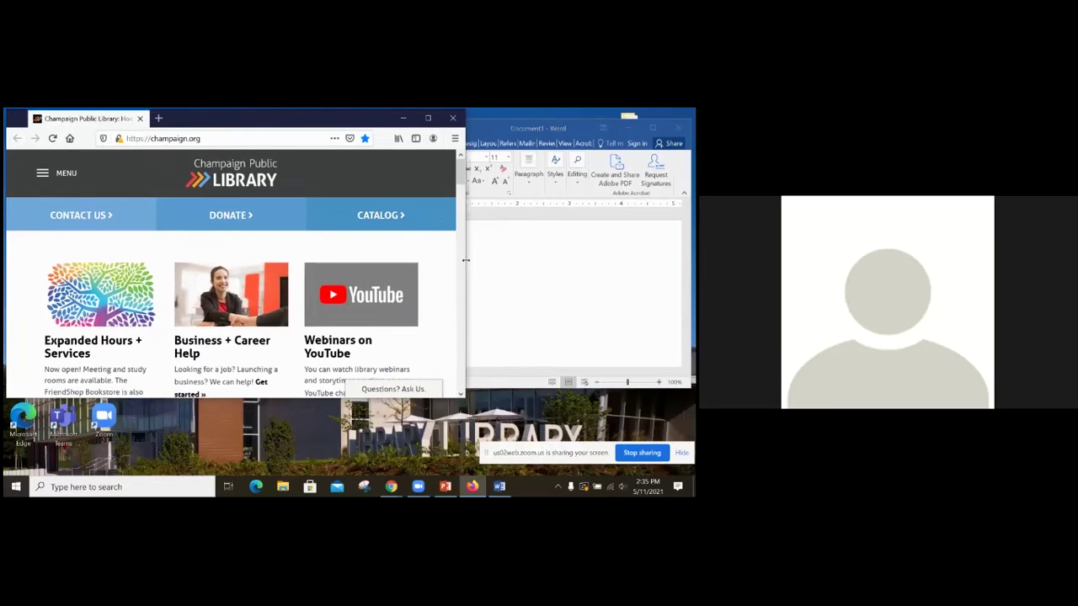
pyautogui.moveTo(465, 260); pyautogui.dragTo(386, 260)
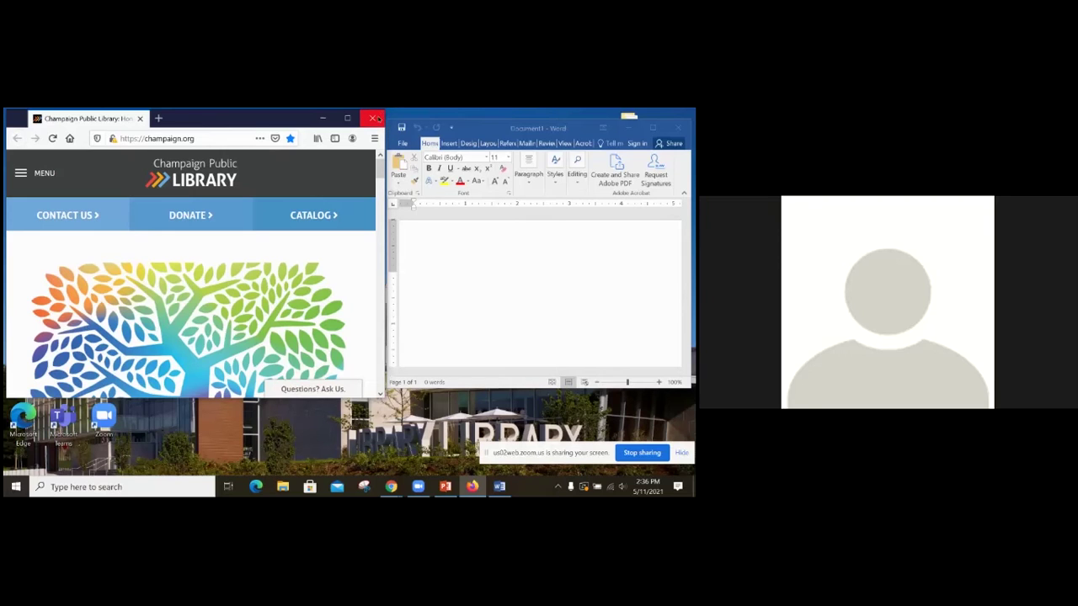
# Close Firefox, relaunch it from its desktop shortcut and close the "What's new with Firefox" tab.
pyautogui.click(373, 118)
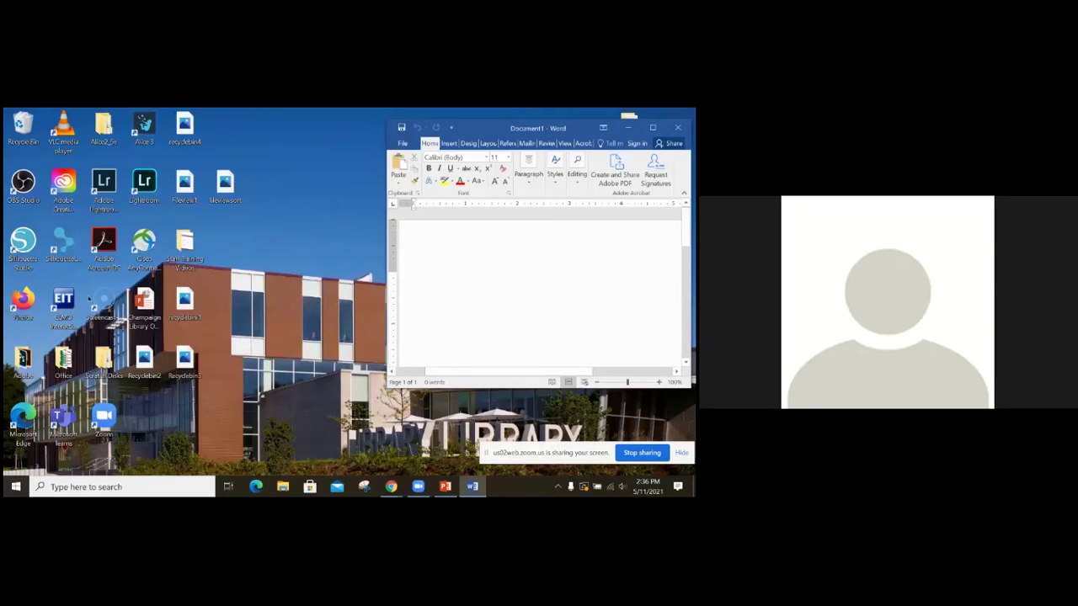
pyautogui.click(23, 301)
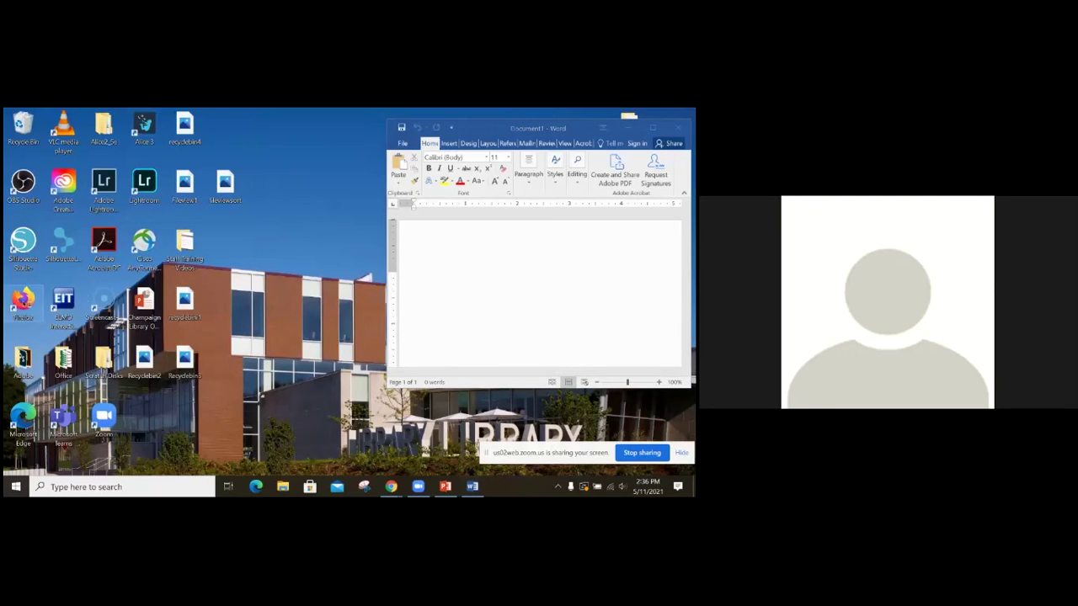
pyautogui.doubleClick(23, 302)
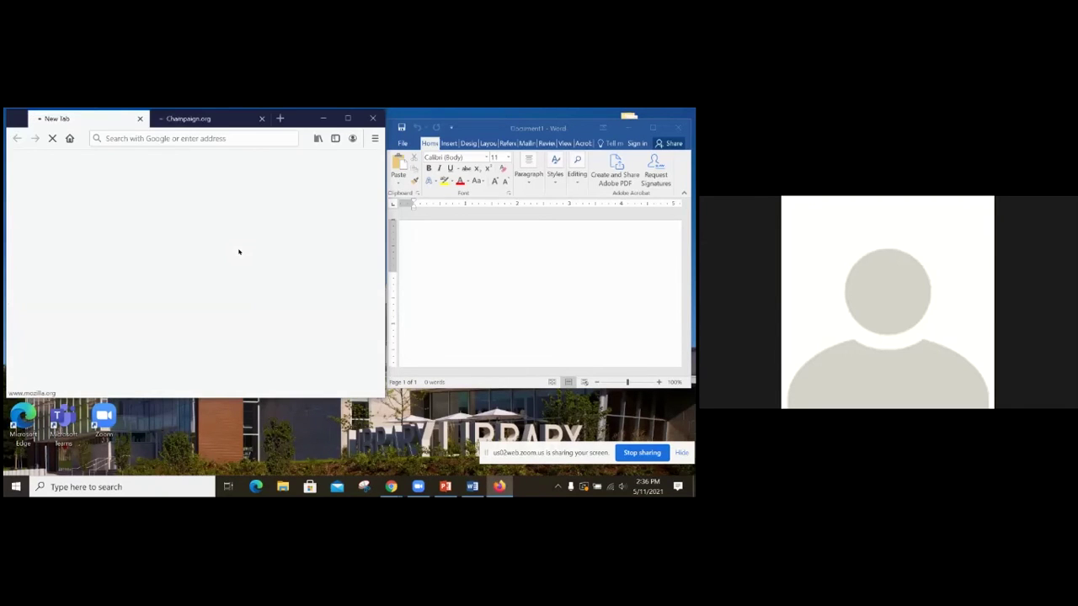
pyautogui.click(134, 133)
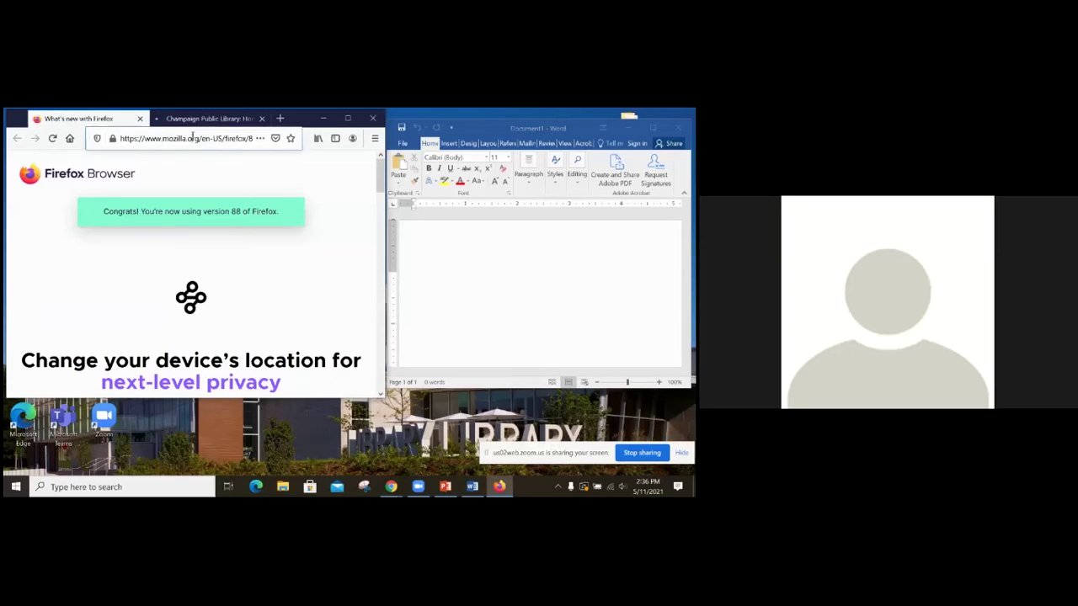
pyautogui.click(140, 118)
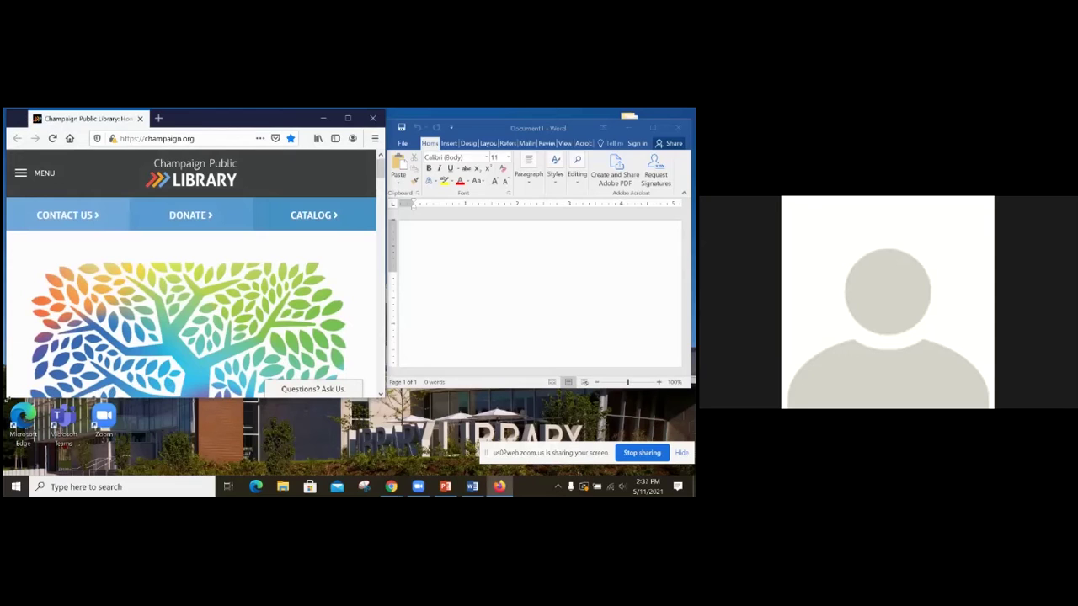
# Resize the Firefox window from its lower corners to make it taller, and scroll the library page down and back up.
pyautogui.moveTo(7, 394); pyautogui.dragTo(10, 439)
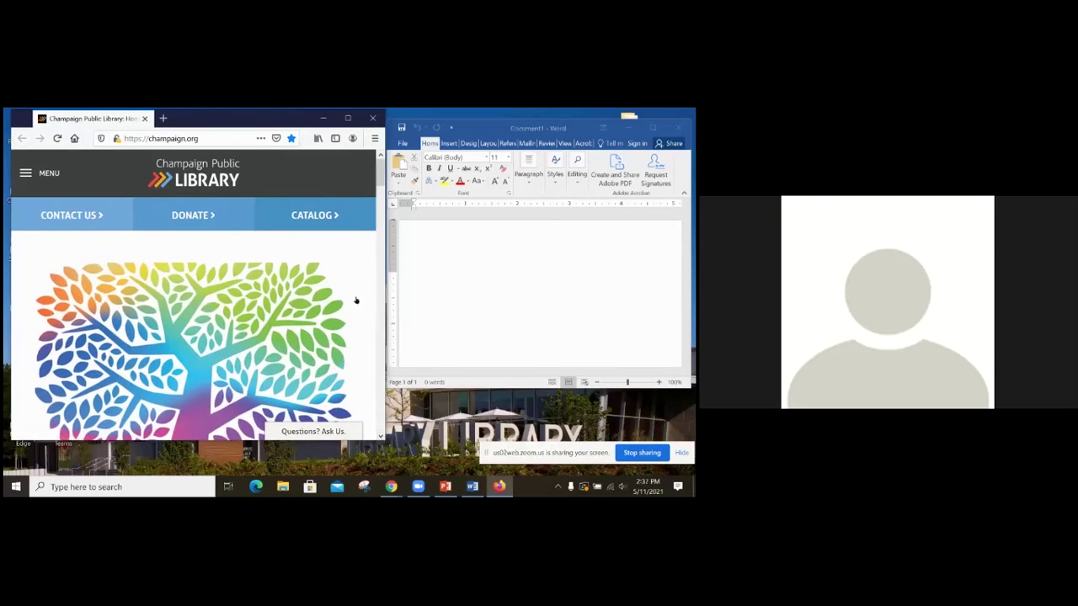
pyautogui.moveTo(381, 175)
pyautogui.mouseDown()
pyautogui.moveTo(381, 411)
pyautogui.moveTo(381, 184)
pyautogui.mouseUp()
pyautogui.moveTo(383, 442); pyautogui.dragTo(377, 438)
pyautogui.scroll(-3, 197, 295)
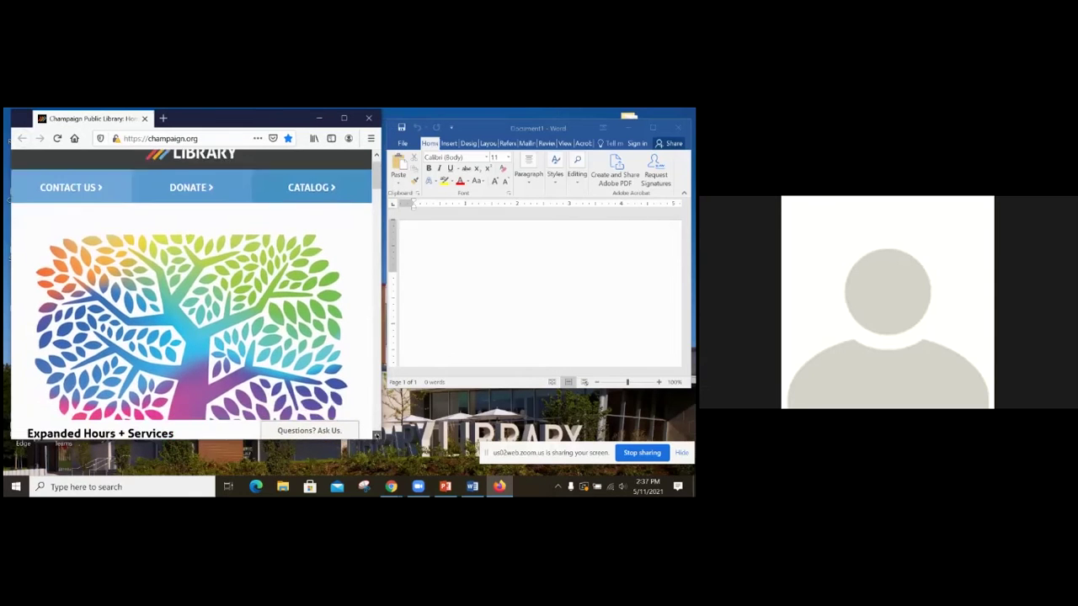
pyautogui.moveTo(378, 180); pyautogui.dragTo(378, 167)
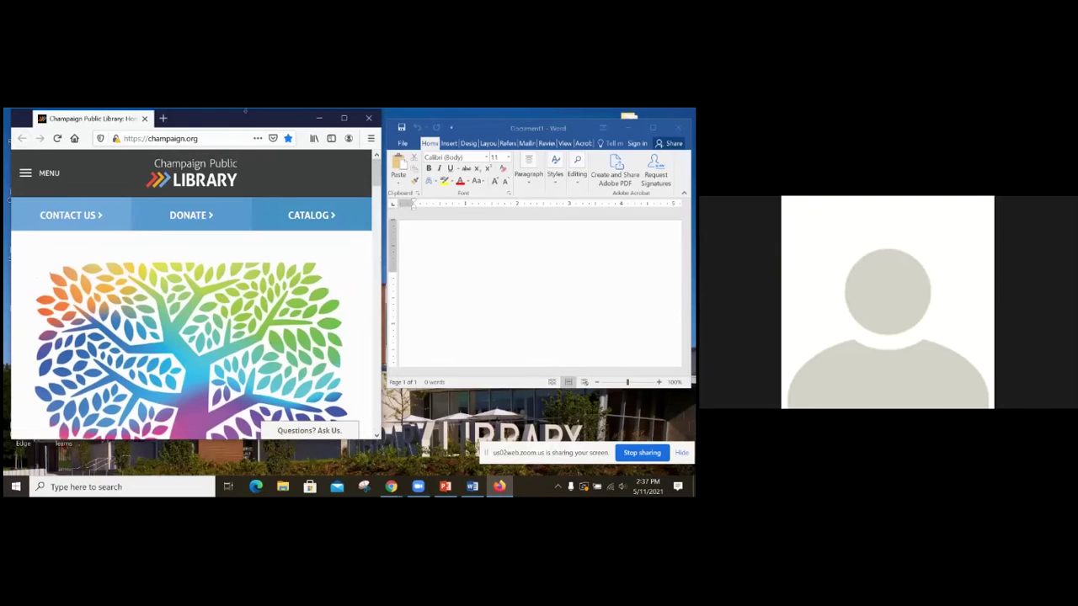
# Align the Firefox and Word windows at the top of the desktop and stretch both down to the taskbar.
pyautogui.moveTo(234, 119); pyautogui.dragTo(234, 121)
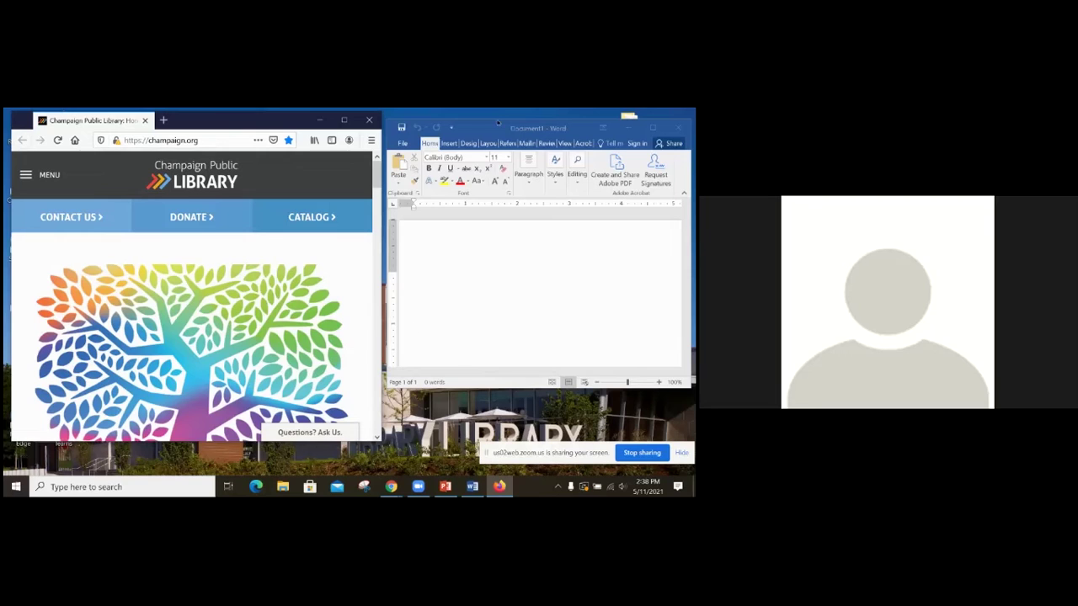
pyautogui.moveTo(488, 125); pyautogui.dragTo(485, 123)
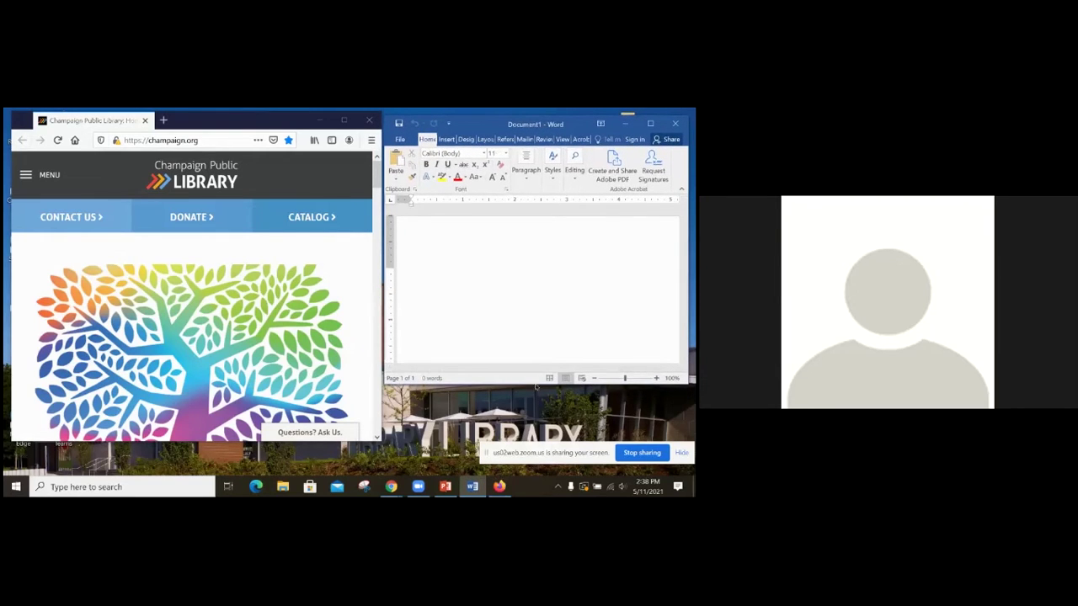
pyautogui.moveTo(535, 385); pyautogui.dragTo(543, 468)
pyautogui.moveTo(204, 442); pyautogui.dragTo(200, 473)
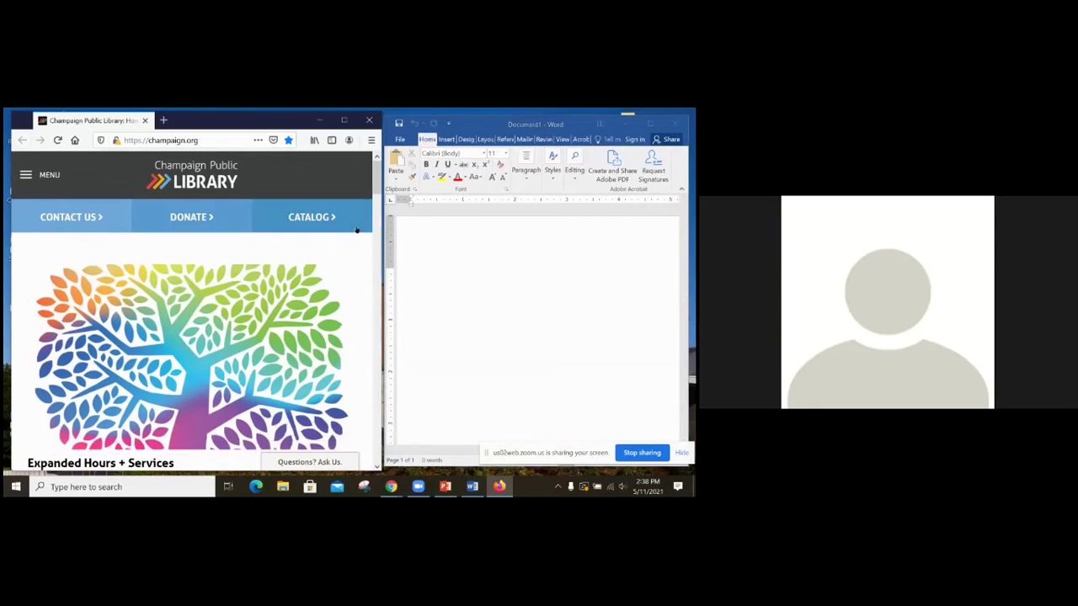
# Close the Firefox window, move the Word window toward the middle of the desktop and close Word.
pyautogui.moveTo(377, 177)
pyautogui.mouseDown()
pyautogui.moveTo(379, 253)
pyautogui.moveTo(372, 166)
pyautogui.mouseUp()
pyautogui.click(369, 120)
pyautogui.moveTo(468, 125); pyautogui.dragTo(398, 120)
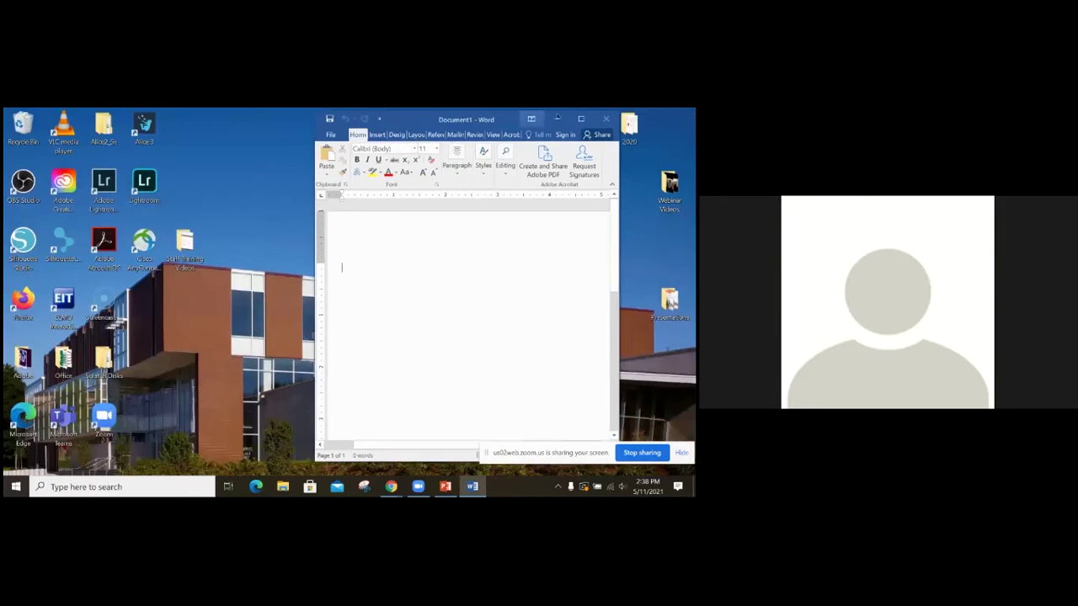
pyautogui.click(606, 120)
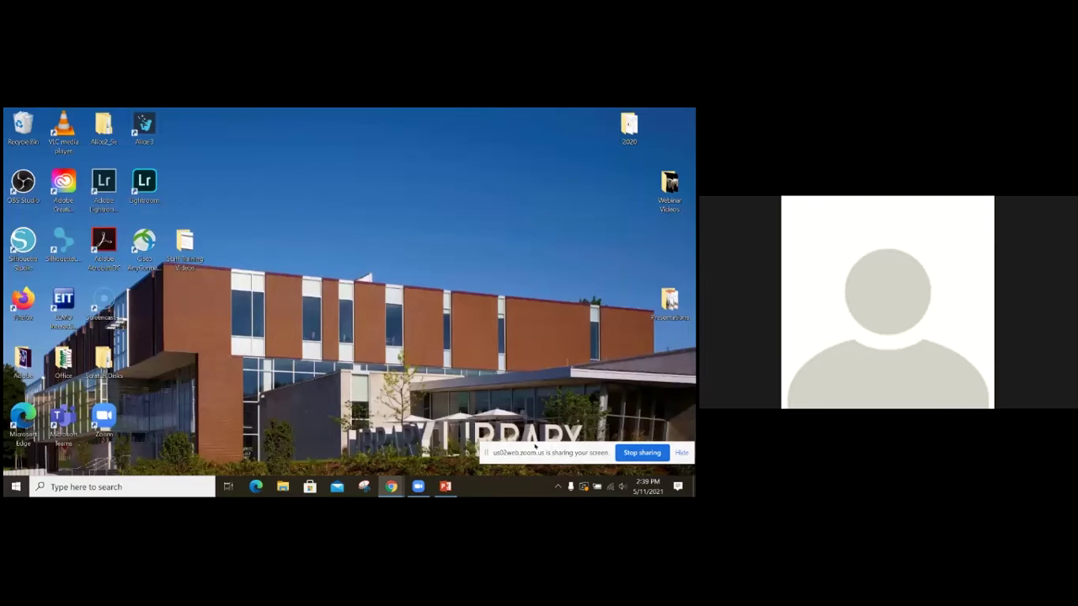
# Move the screen-sharing bar to the top of the desktop, and dismiss the Windows Defender summary in the notification center.
pyautogui.moveTo(535, 447); pyautogui.dragTo(542, 119)
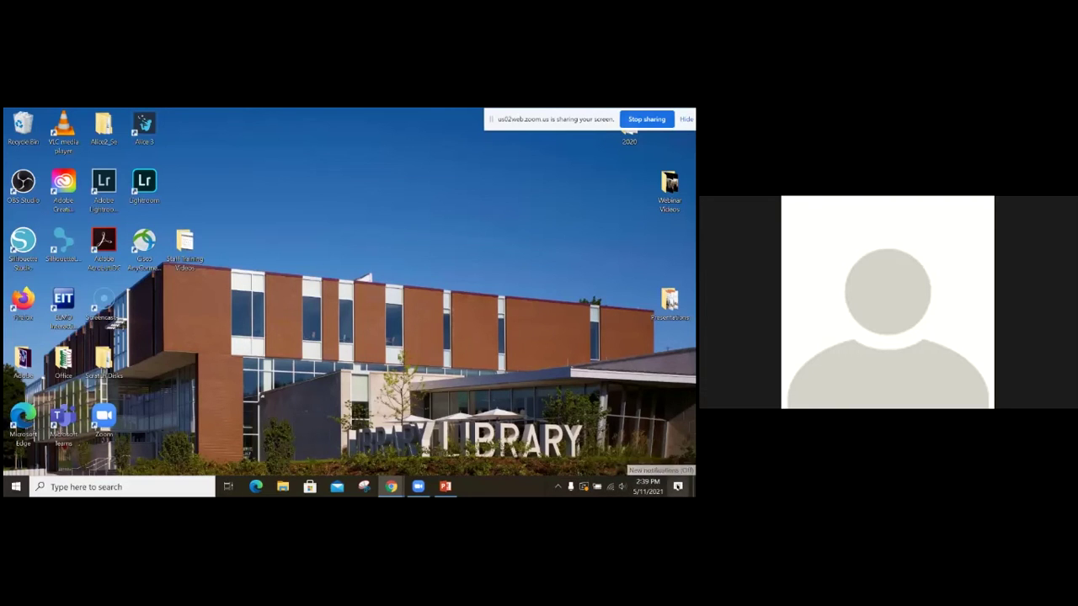
pyautogui.click(677, 487)
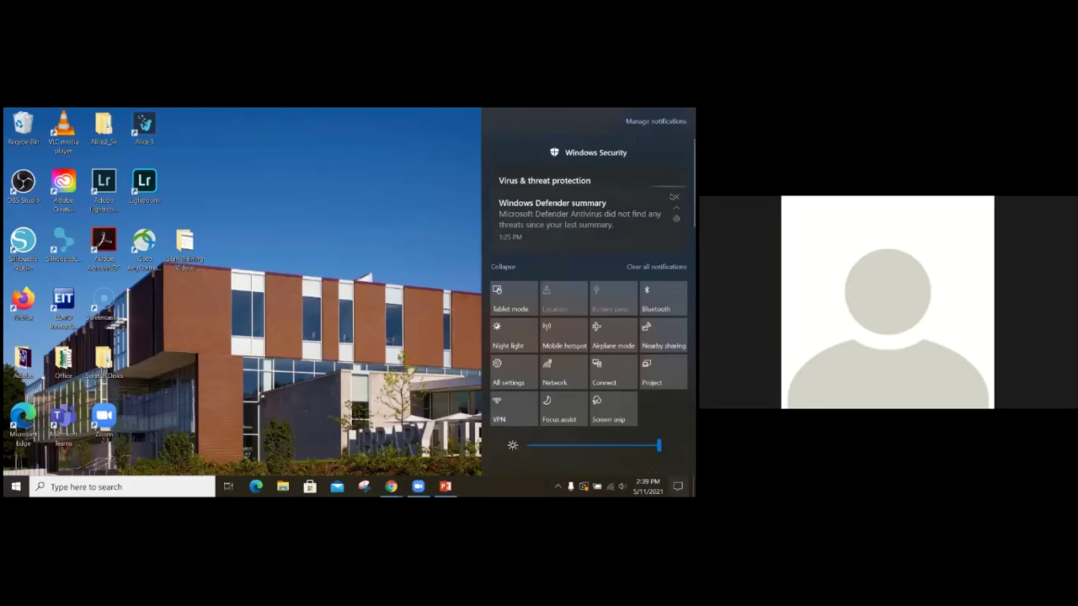
pyautogui.click(676, 199)
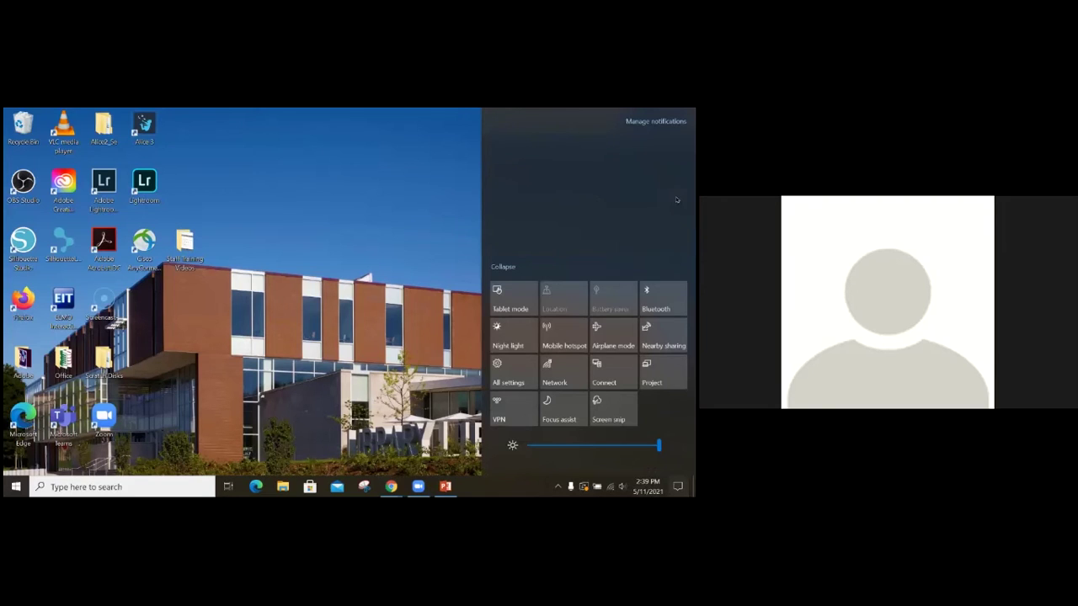
pyautogui.click(447, 199)
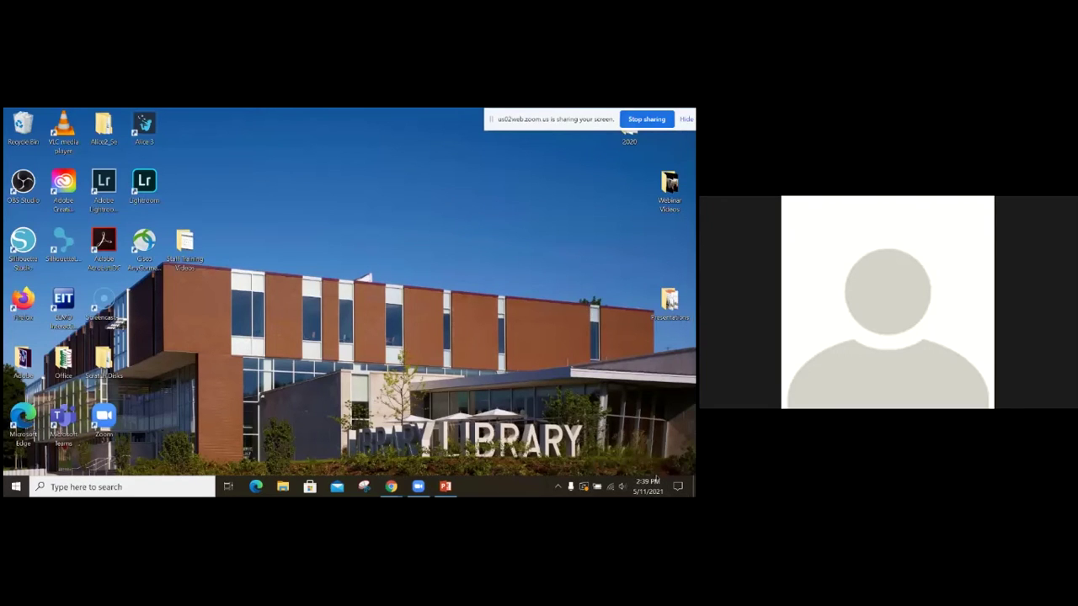
# Raise the speaker volume slightly and close the volume control.
pyautogui.click(621, 487)
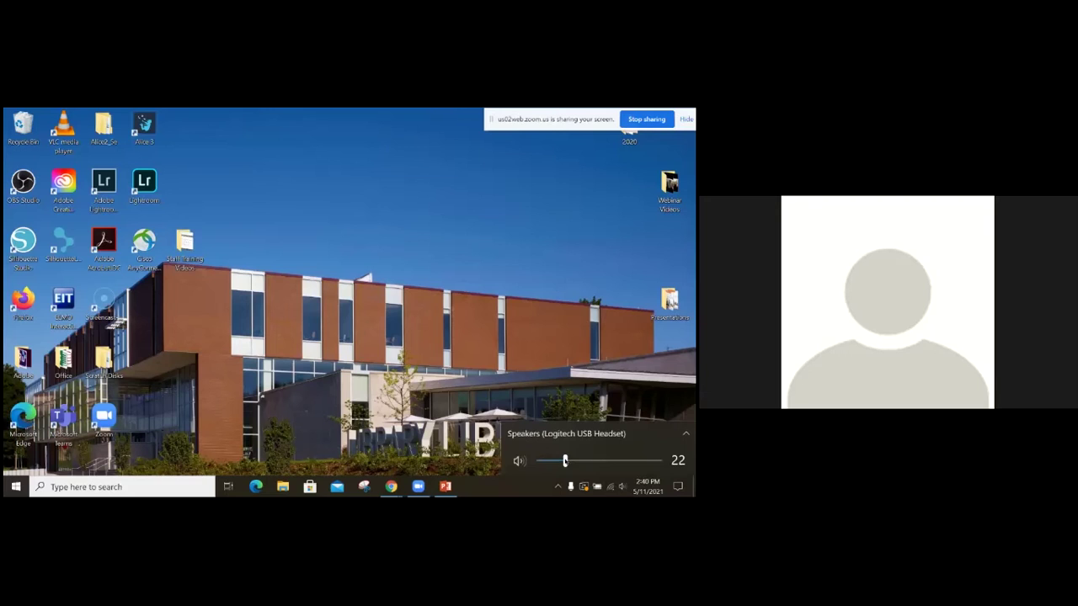
pyautogui.moveTo(565, 460)
pyautogui.mouseDown()
pyautogui.moveTo(636, 460)
pyautogui.moveTo(556, 460)
pyautogui.moveTo(624, 461)
pyautogui.moveTo(559, 461)
pyautogui.moveTo(589, 461)
pyautogui.moveTo(575, 461)
pyautogui.mouseUp()
pyautogui.click(555, 370)
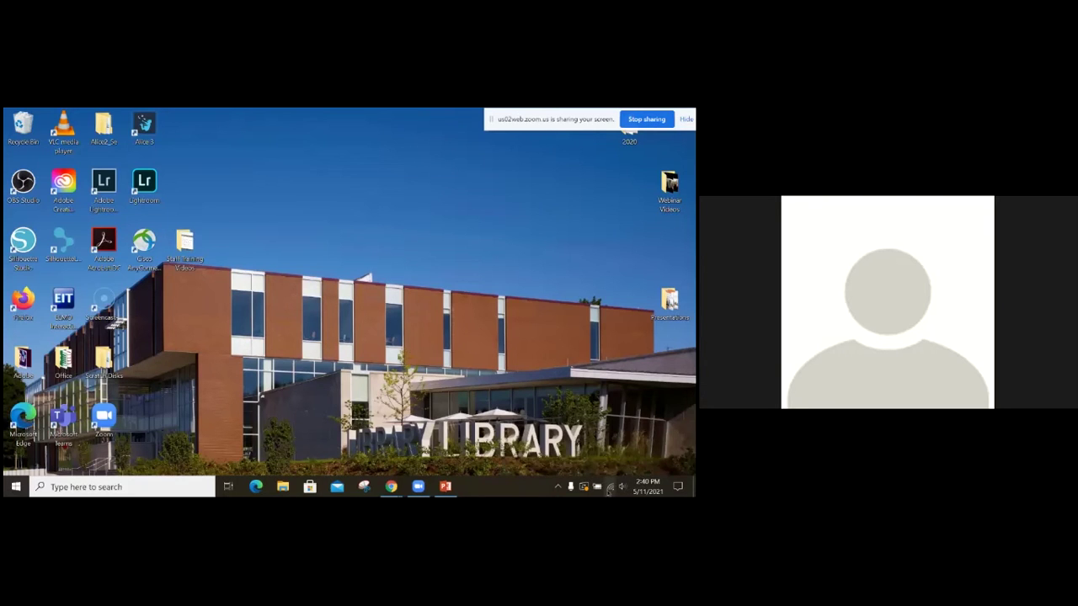
# View the list of available Wi-Fi networks twice, and show the hidden notification area icons.
pyautogui.click(609, 488)
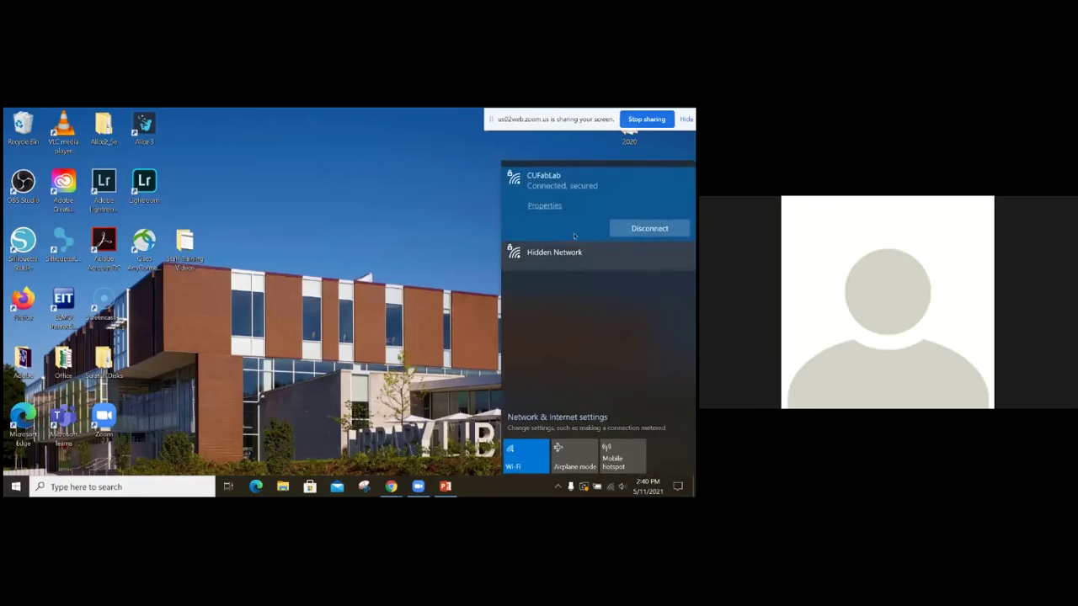
pyautogui.click(461, 307)
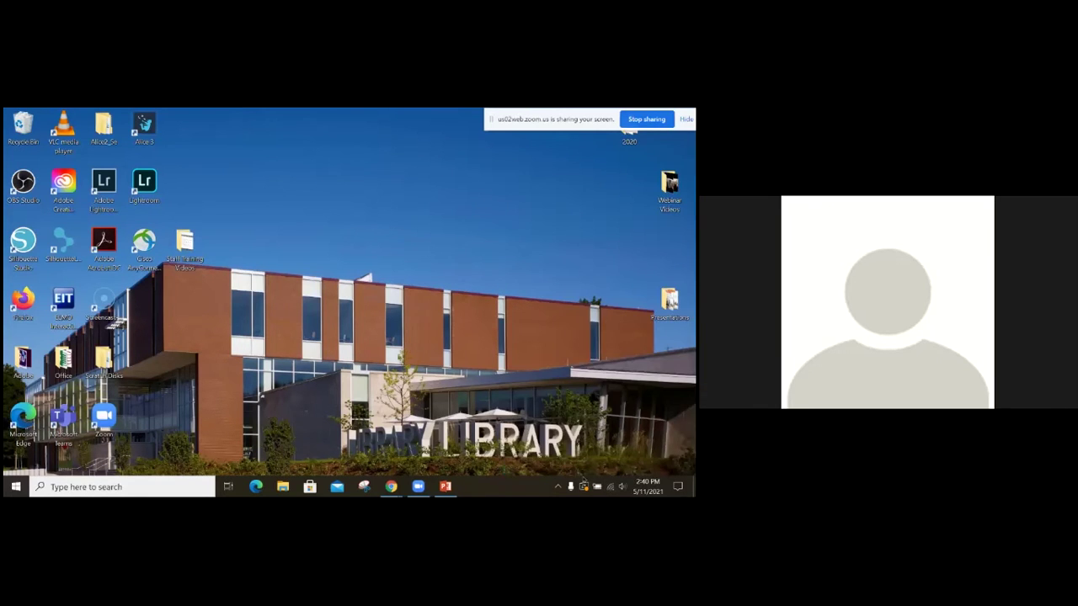
pyautogui.click(609, 488)
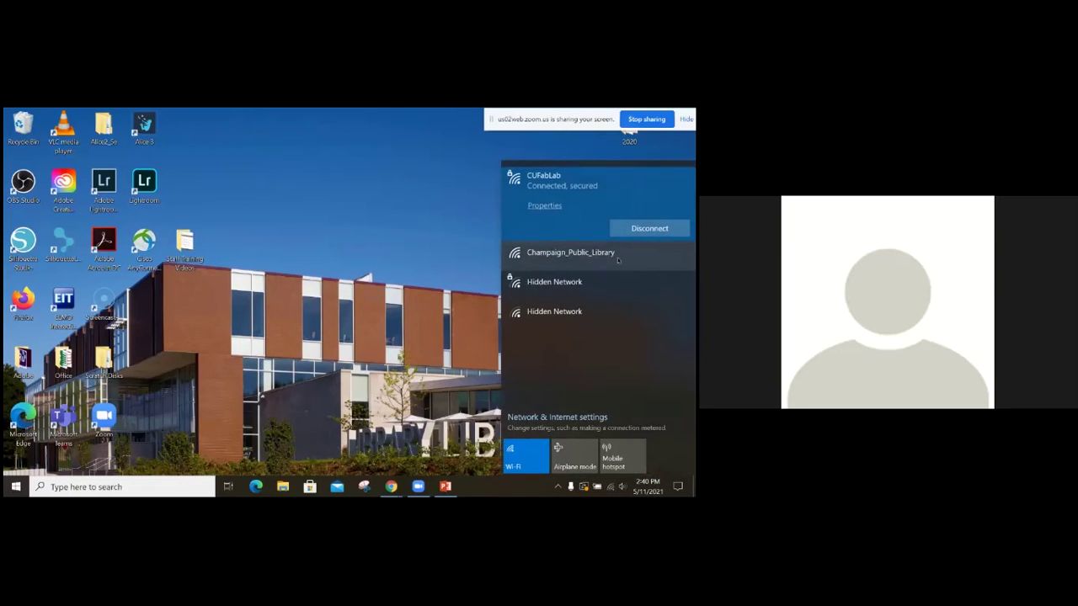
pyautogui.click(457, 287)
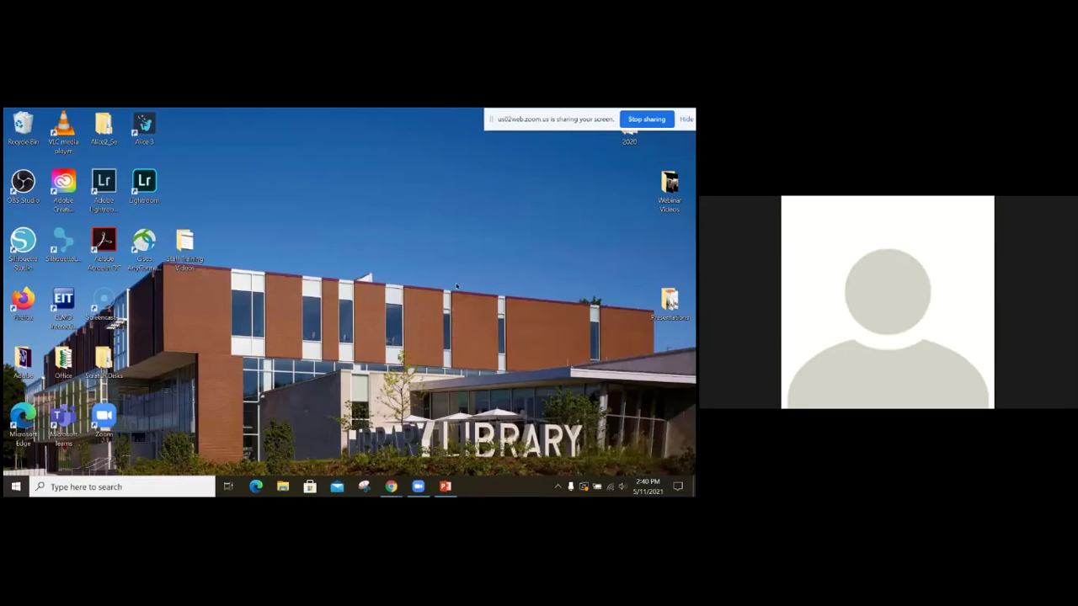
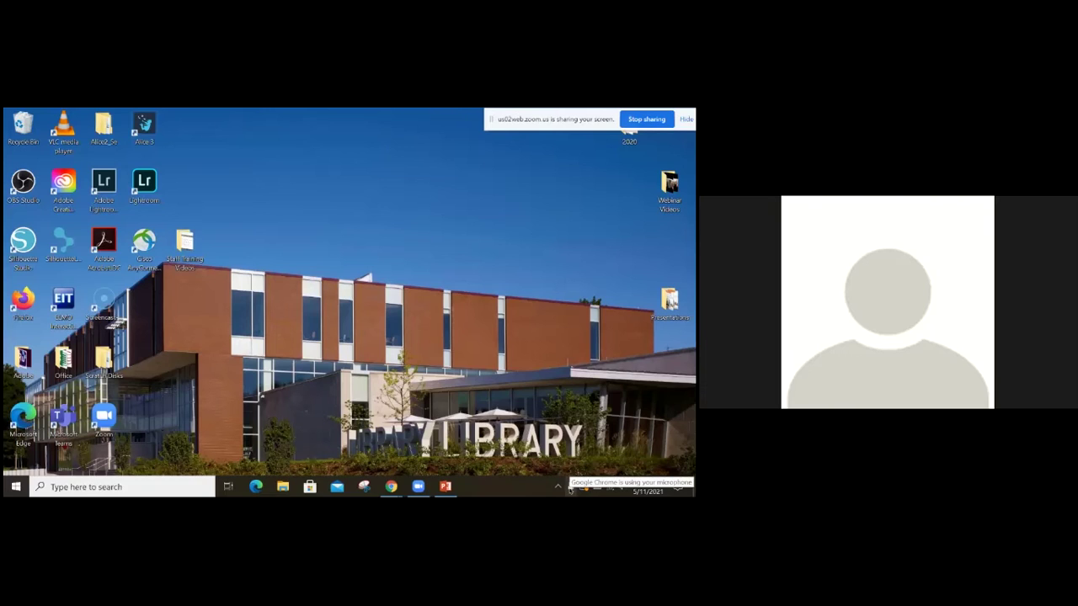
pyautogui.click(557, 487)
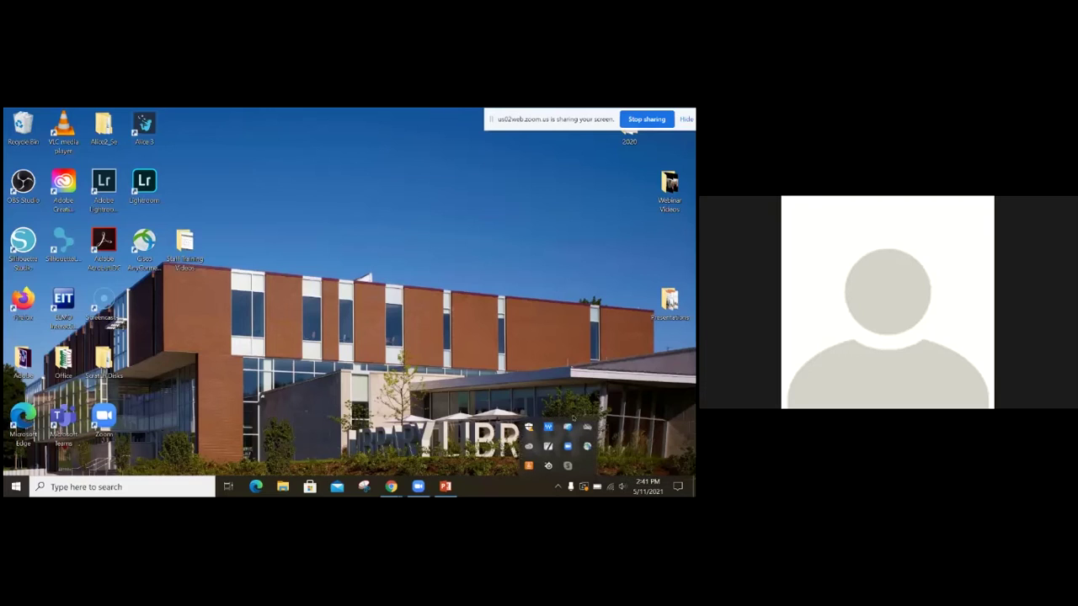
# Open File Explorer, look over its Quick access folders and navigation pane, and close the window.
pyautogui.click(549, 496)
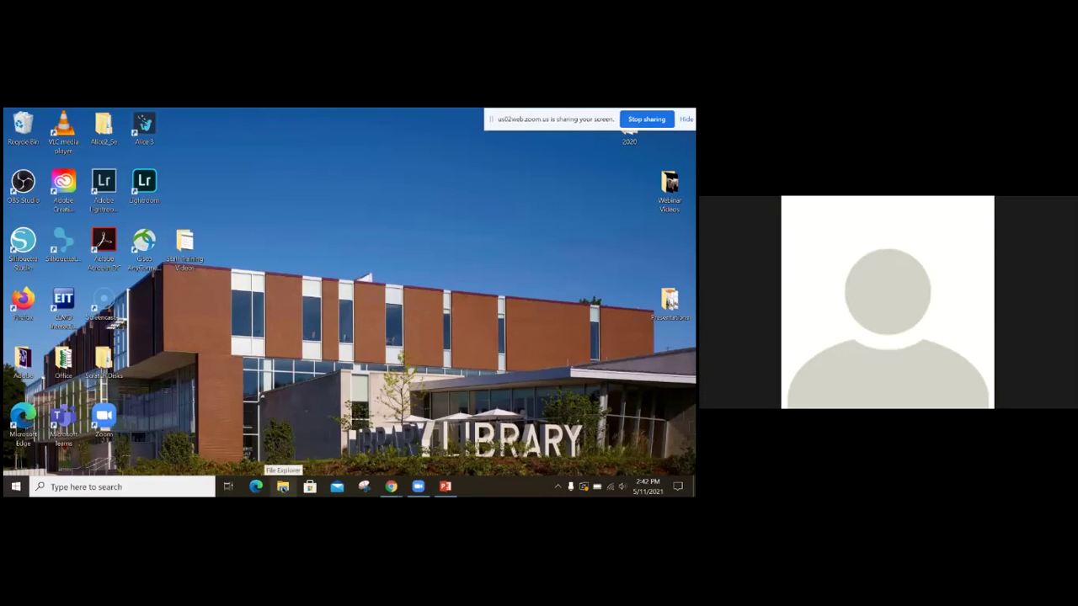
pyautogui.click(283, 486)
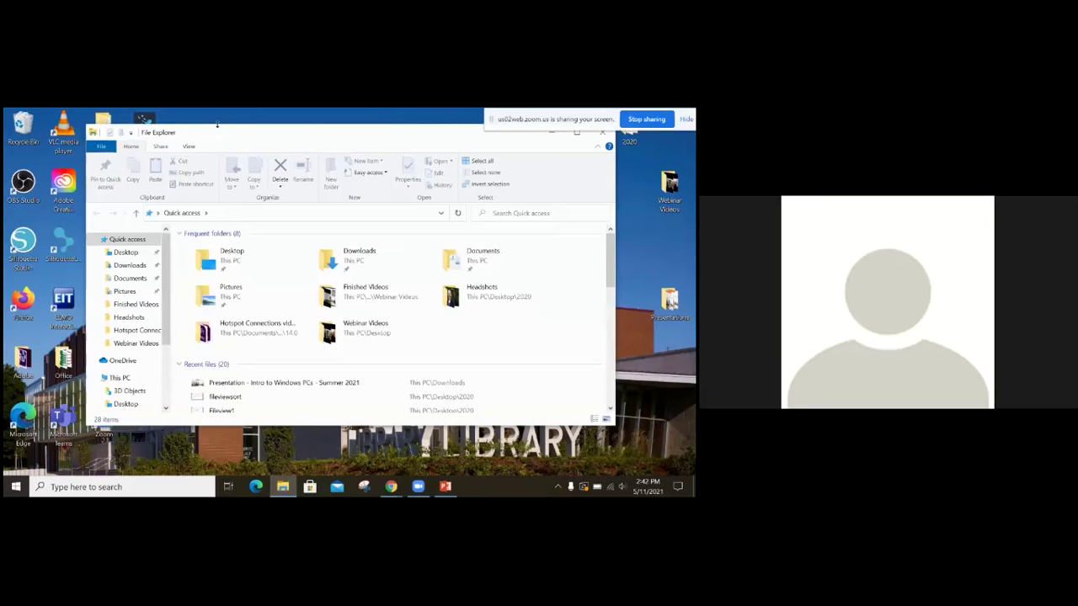
pyautogui.moveTo(237, 133); pyautogui.dragTo(241, 150)
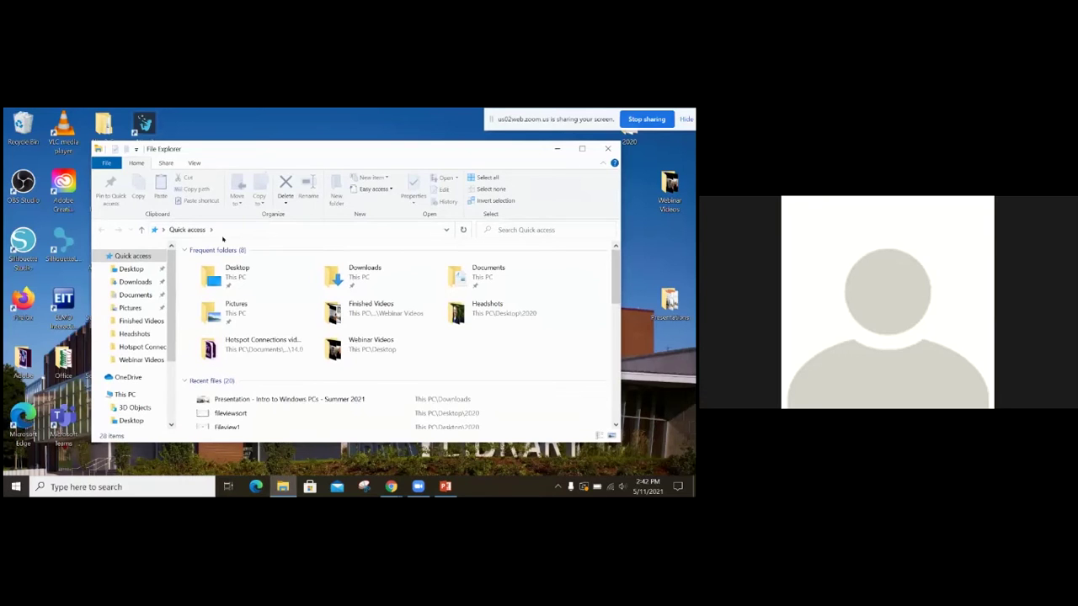
pyautogui.scroll(-2, 171, 292)
pyautogui.moveTo(170, 292); pyautogui.dragTo(175, 263)
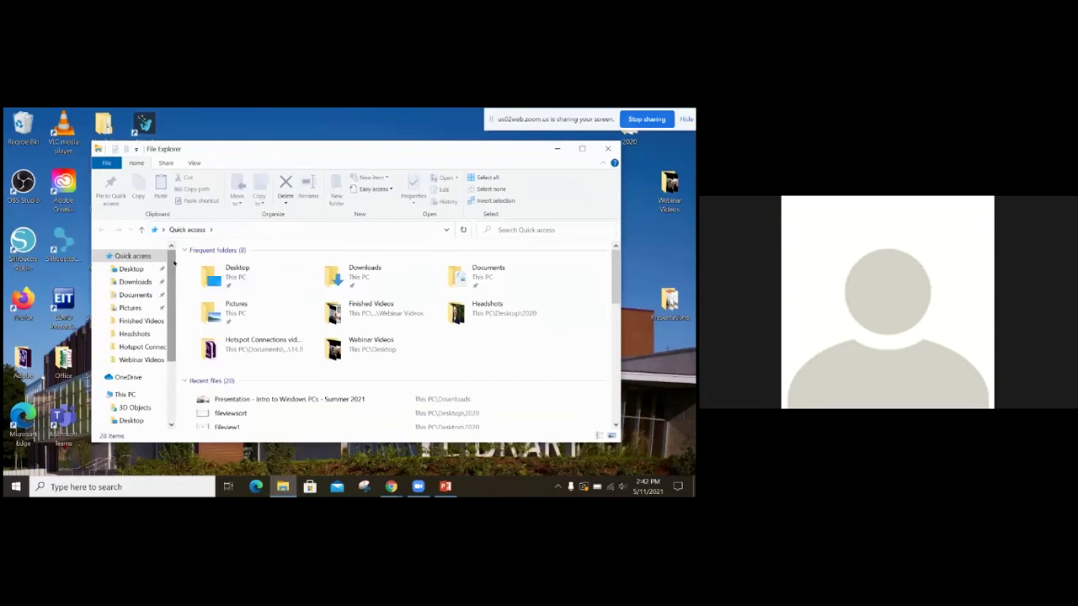
pyautogui.moveTo(169, 270)
pyautogui.mouseDown()
pyautogui.moveTo(167, 335)
pyautogui.moveTo(171, 270)
pyautogui.mouseUp()
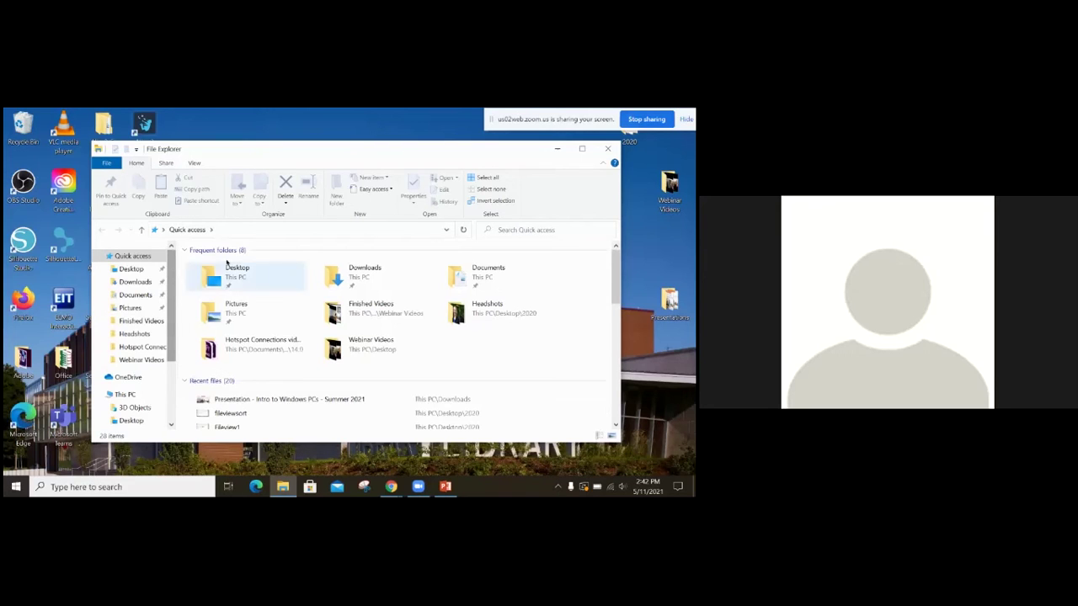
pyautogui.click(608, 149)
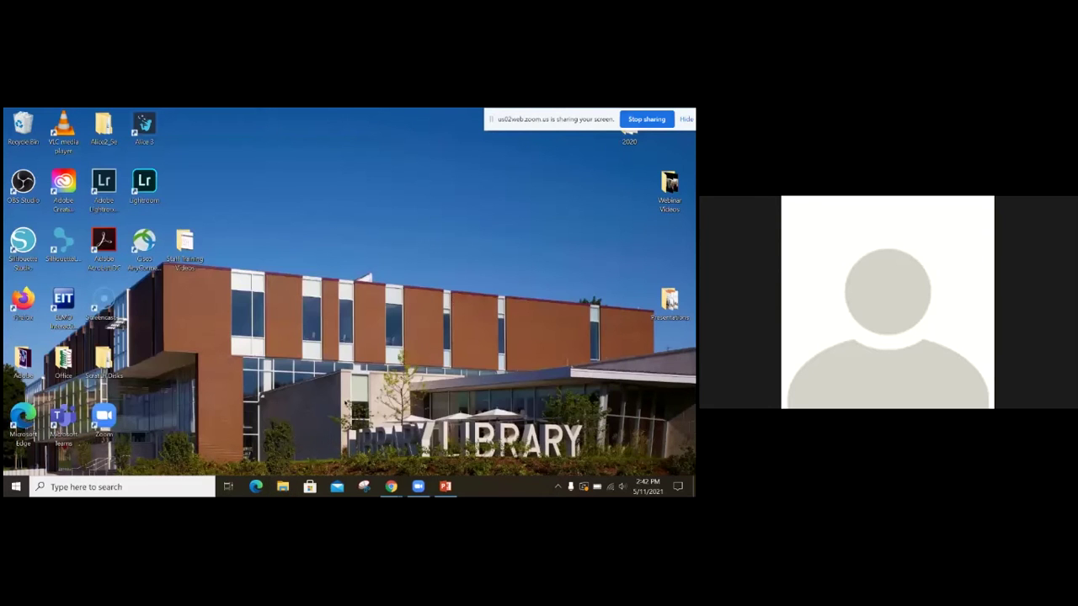
# Check the Windows search panel, and view the folders and drives under This PC in File Explorer before closing it.
pyautogui.click(141, 488)
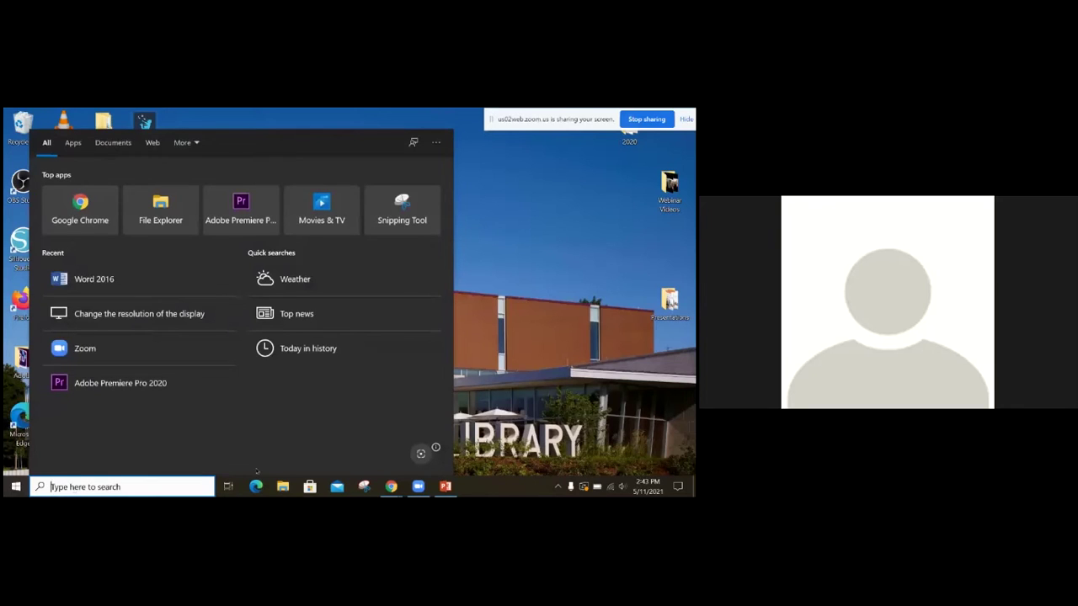
pyautogui.click(535, 240)
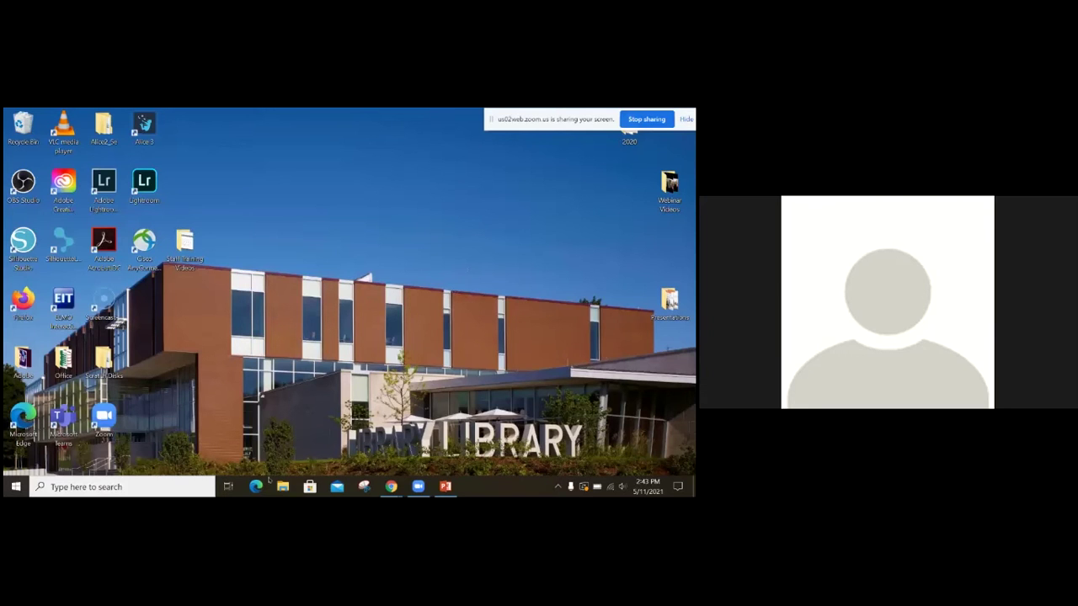
pyautogui.click(283, 487)
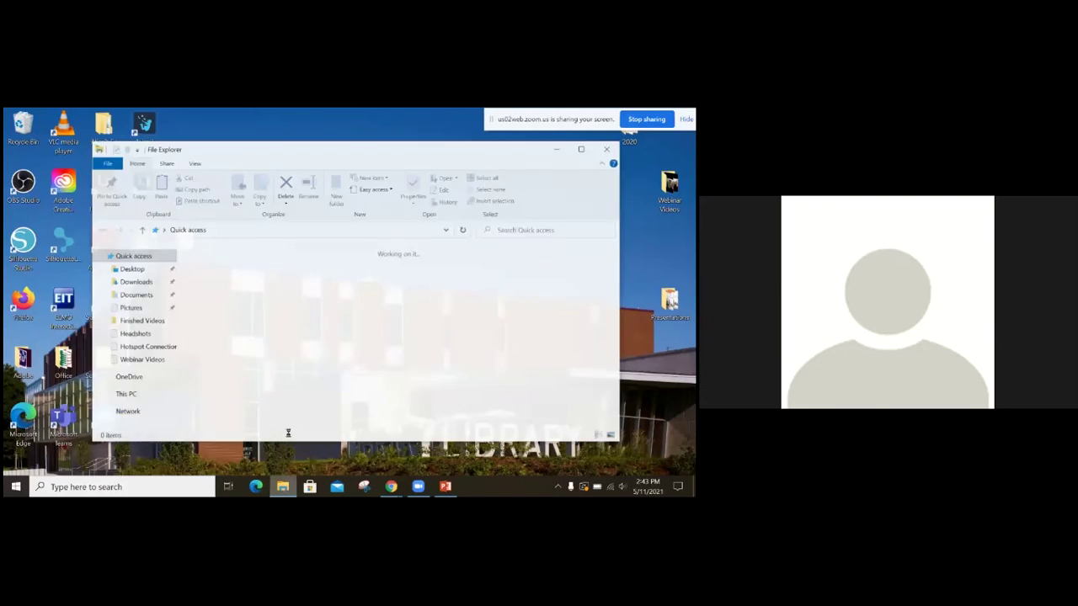
pyautogui.moveTo(358, 150); pyautogui.dragTo(351, 149)
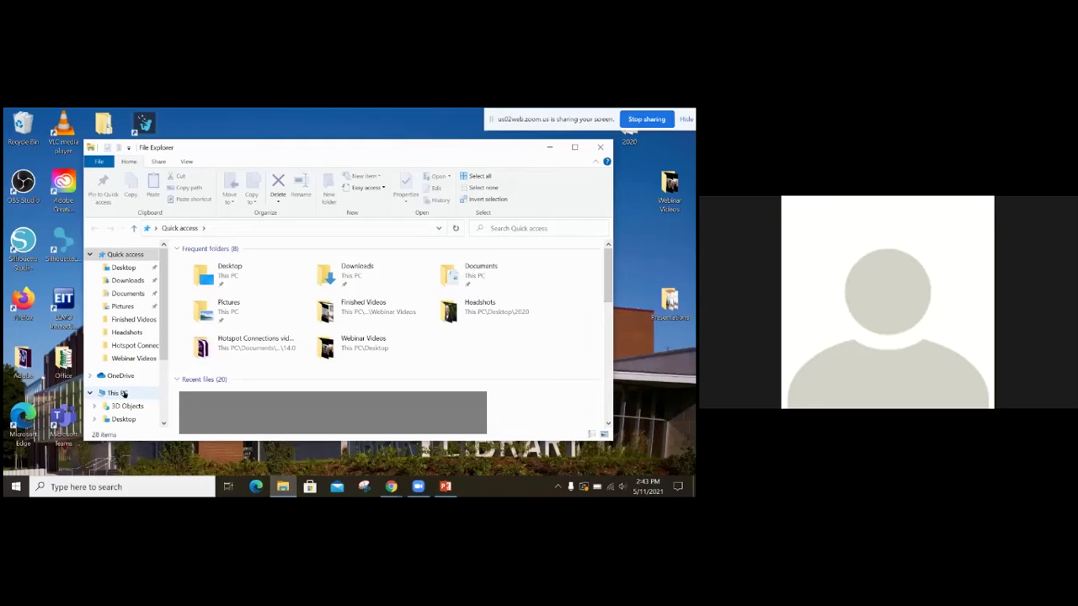
pyautogui.click(124, 393)
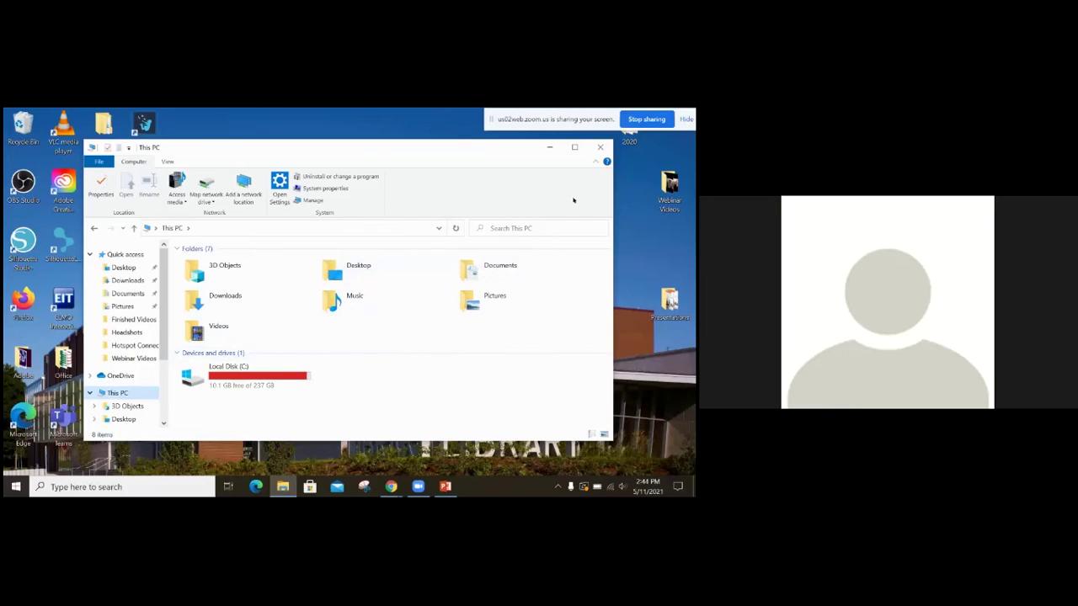
pyautogui.click(599, 148)
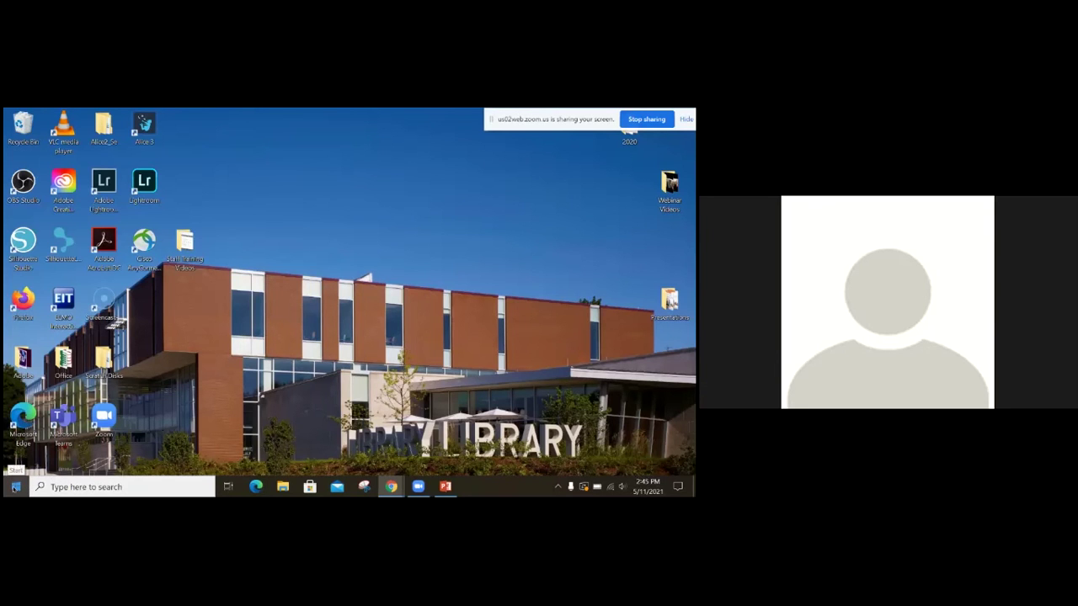
# In the Personalization settings, apply the blue Windows picture as the desktop background and switch back to the library building picture.
pyautogui.click(16, 487)
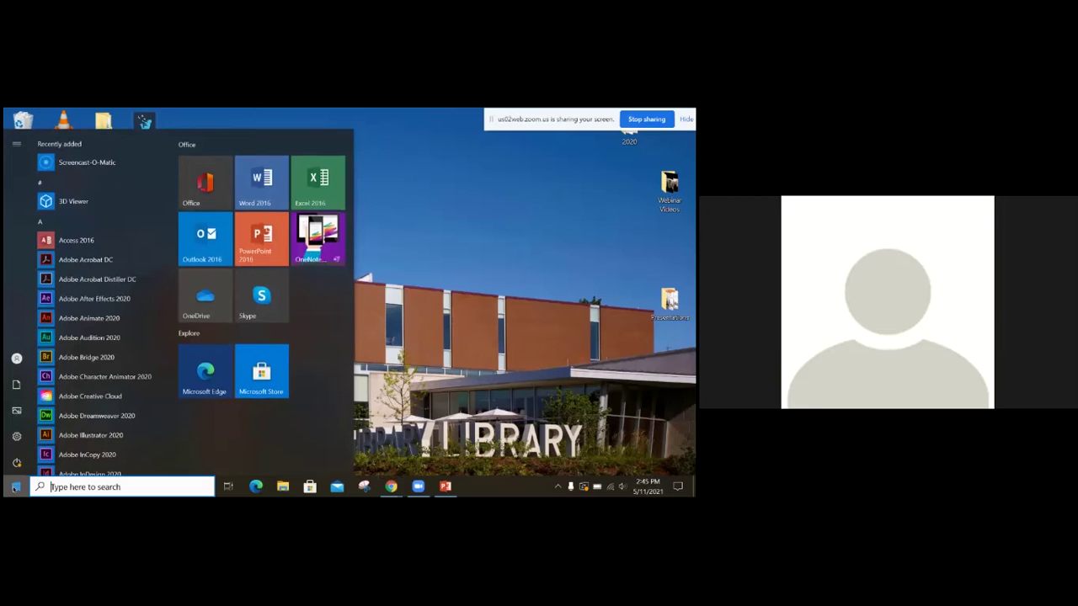
pyautogui.moveTo(17, 436)
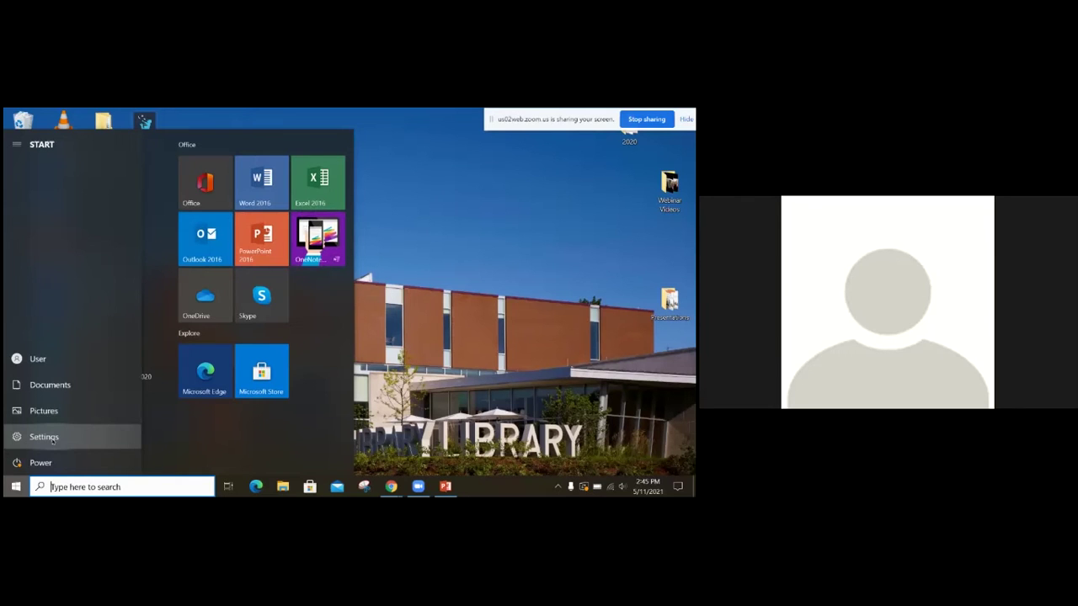
pyautogui.click(44, 437)
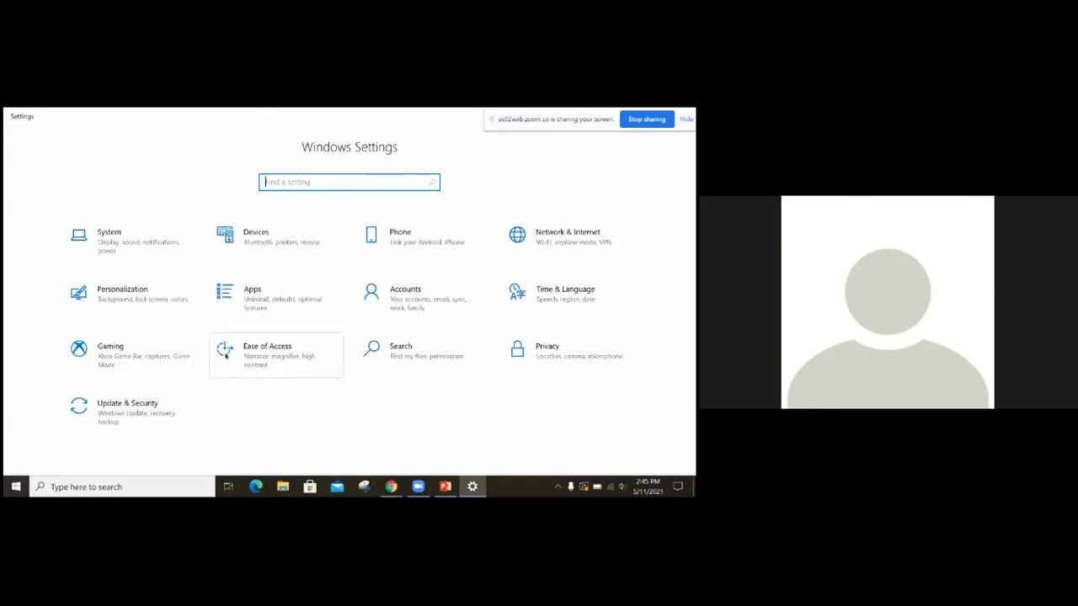
pyautogui.click(129, 299)
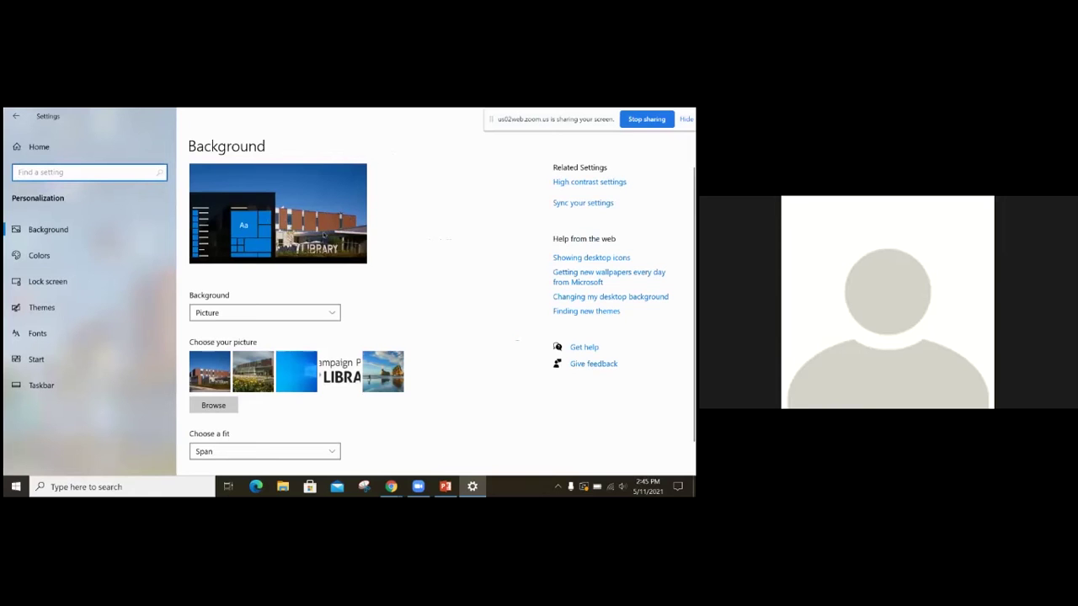
pyautogui.click(296, 372)
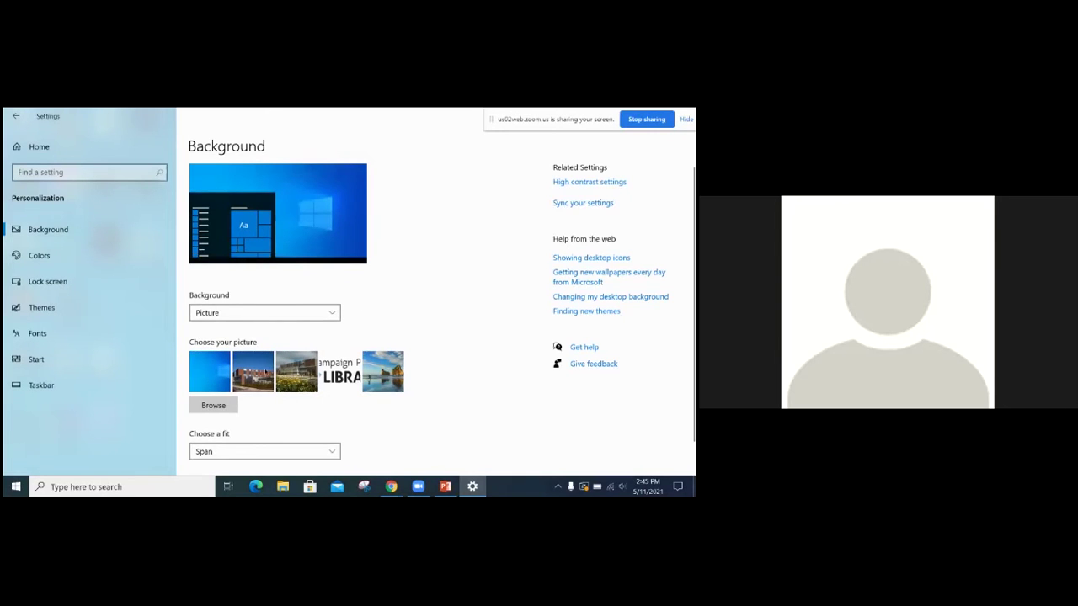
pyautogui.click(252, 368)
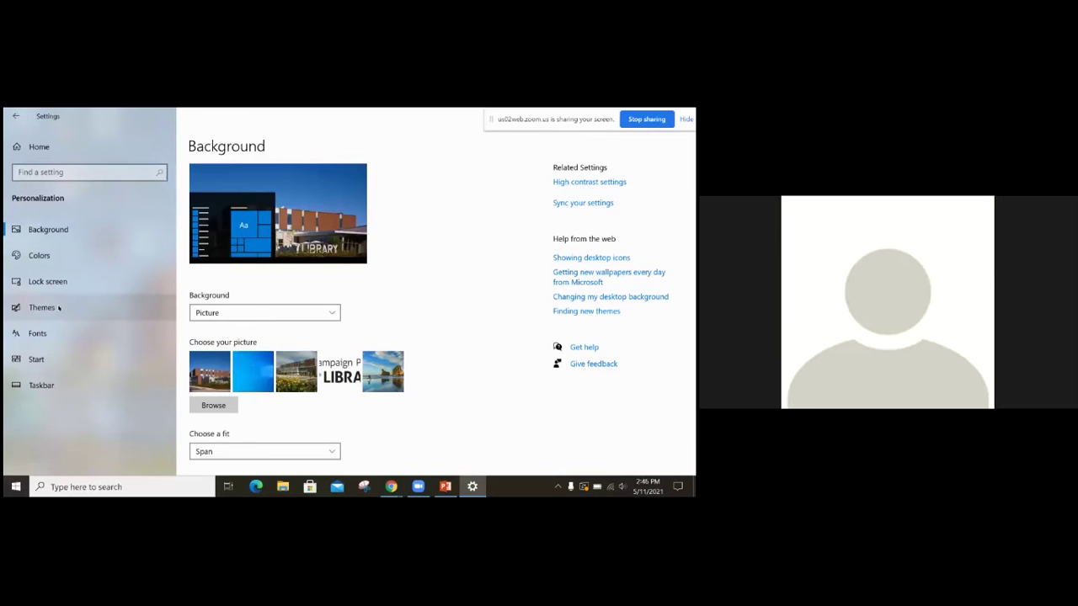
# View the taskbar personalization options, and slightly lower the built-in display's brightness in the System display settings.
pyautogui.click(56, 393)
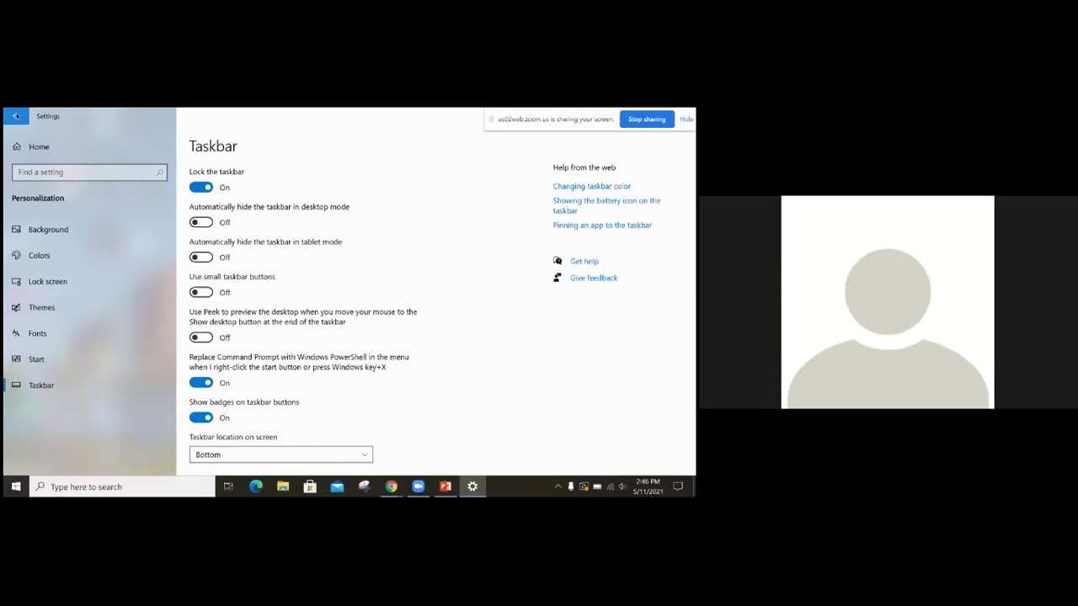
pyautogui.click(16, 116)
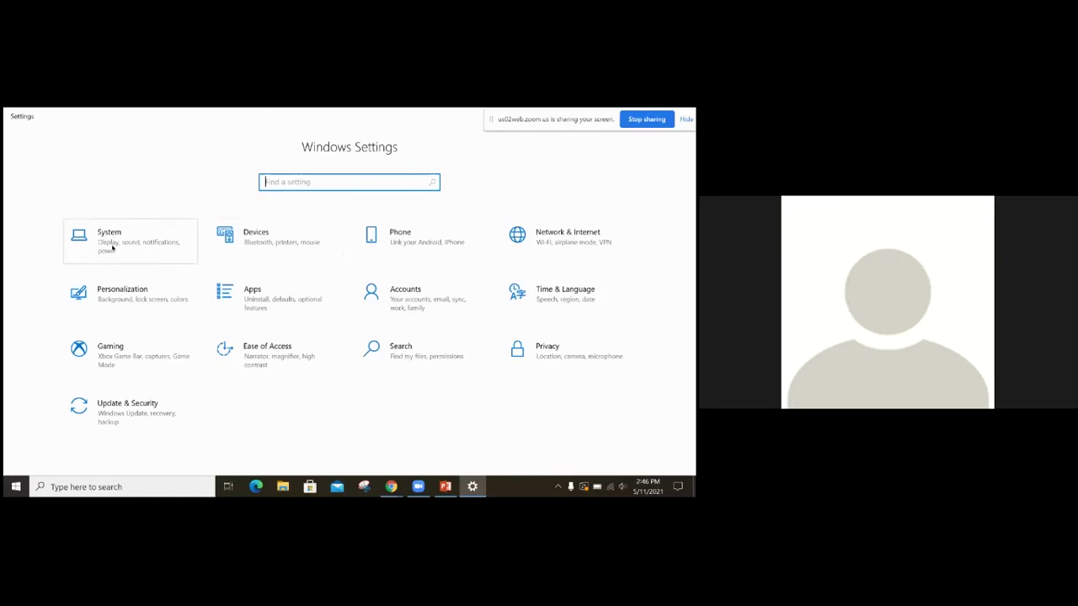
pyautogui.click(104, 236)
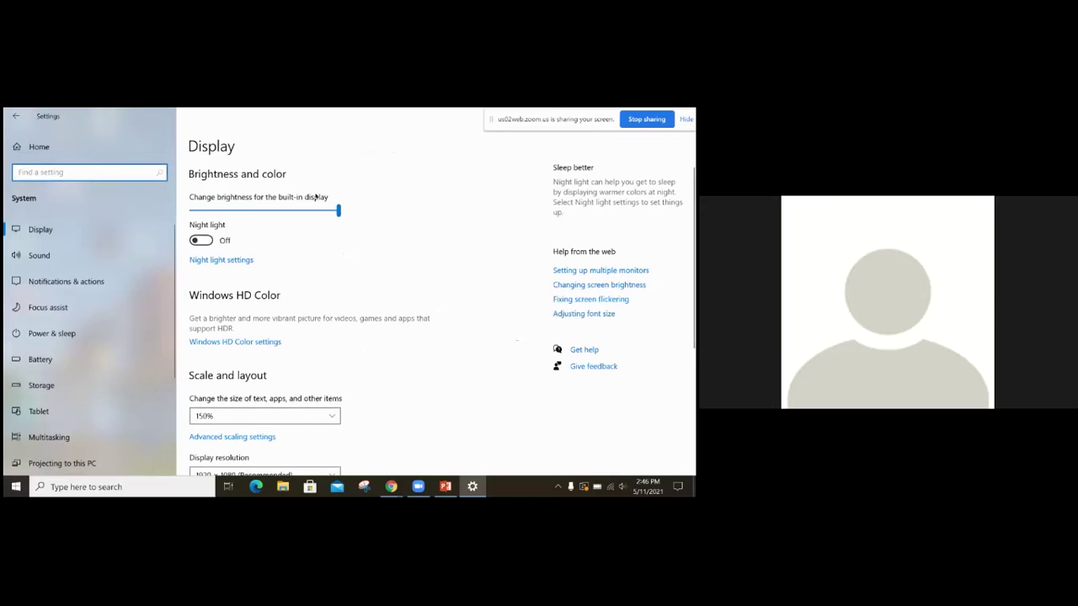
pyautogui.click(339, 212)
pyautogui.moveTo(338, 213)
pyautogui.mouseDown()
pyautogui.moveTo(203, 209)
pyautogui.moveTo(319, 211)
pyautogui.mouseUp()
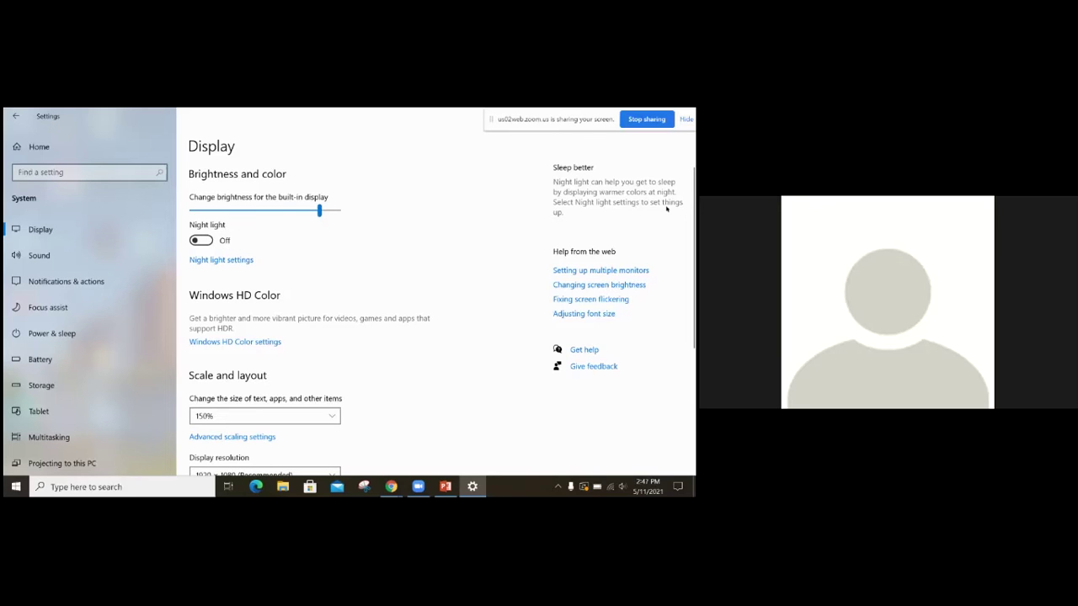
# Review the available scaling sizes for text and apps in the display settings, and check the battery settings.
pyautogui.moveTo(693, 196); pyautogui.dragTo(692, 273)
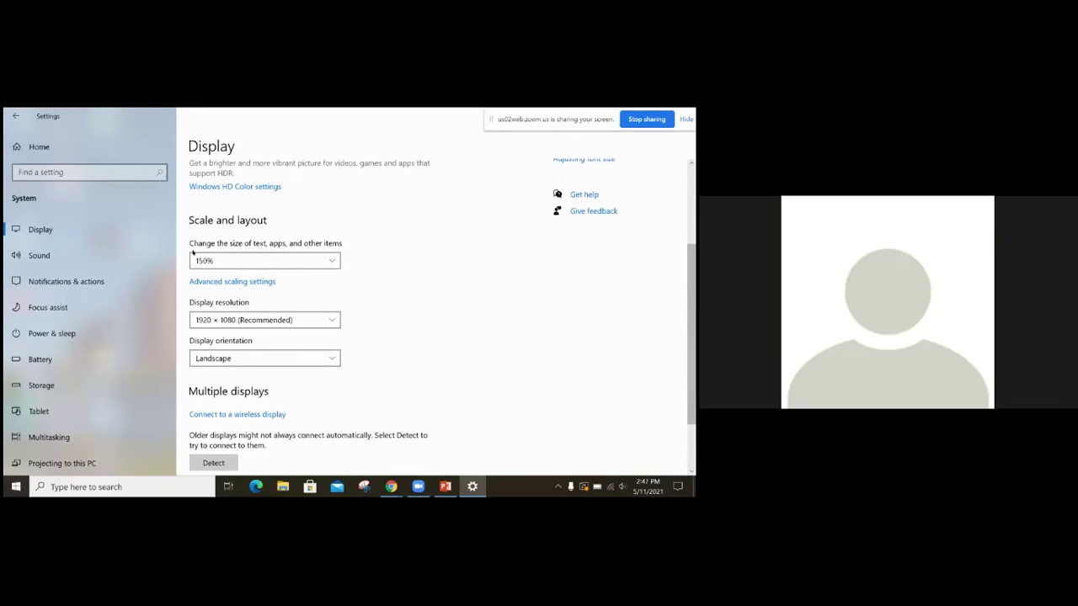
pyautogui.click(312, 260)
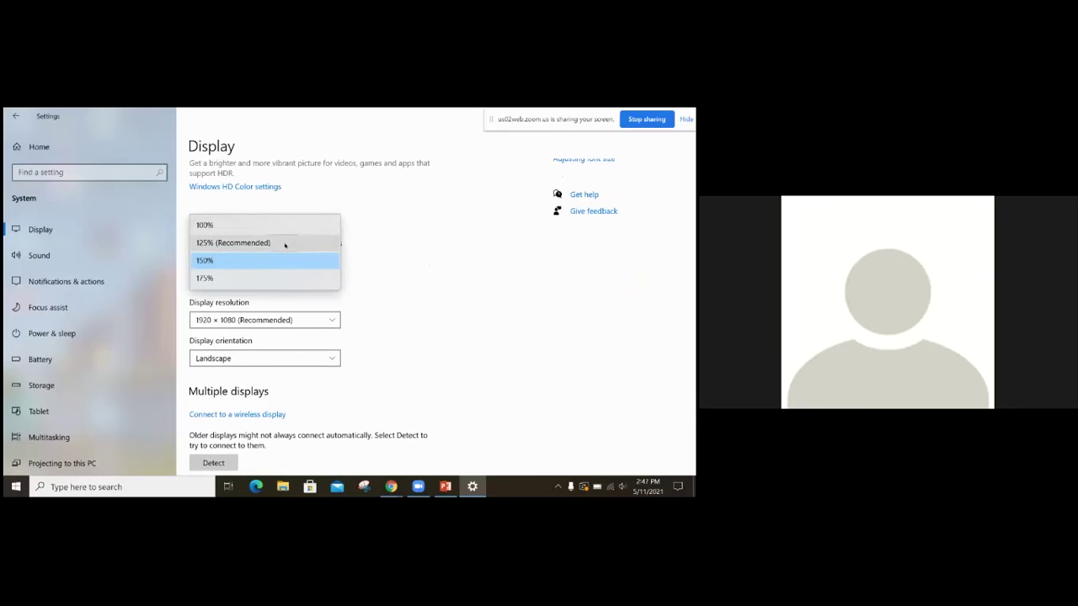
pyautogui.click(414, 276)
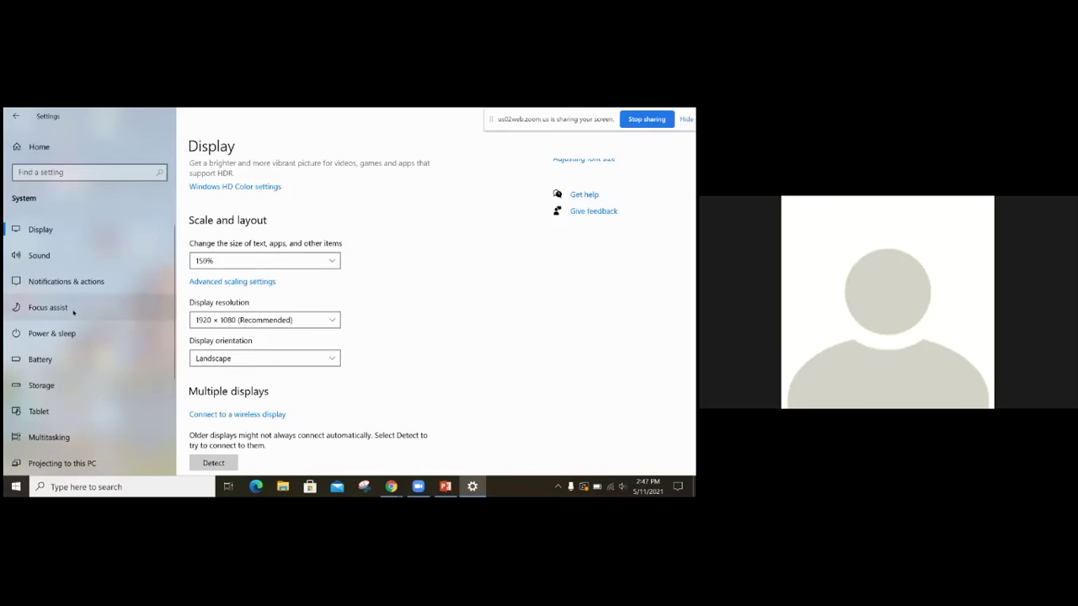
pyautogui.click(51, 361)
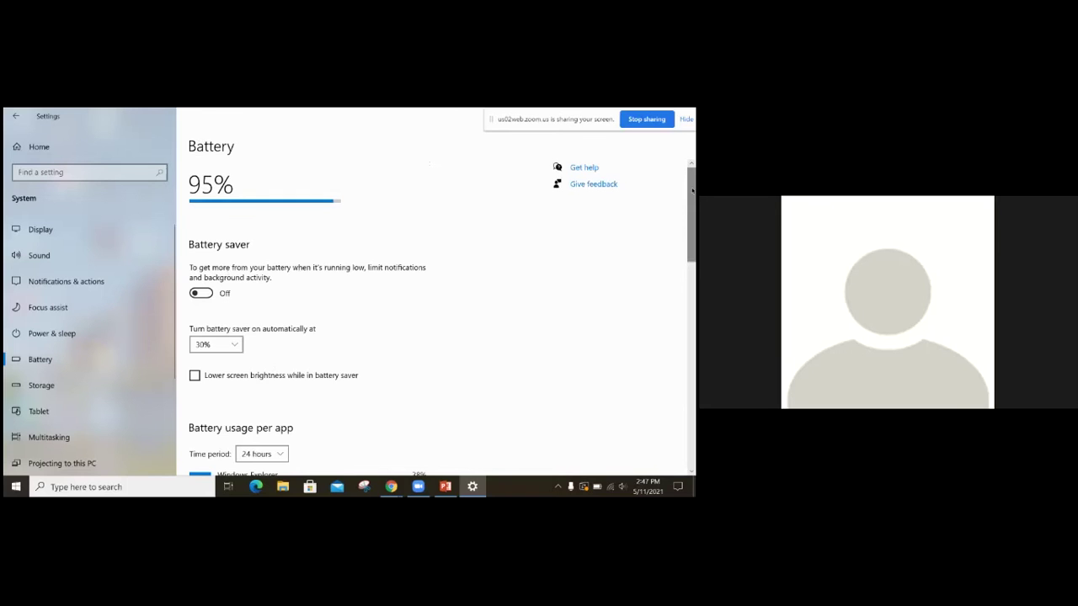
pyautogui.moveTo(692, 190)
pyautogui.mouseDown()
pyautogui.moveTo(692, 223)
pyautogui.moveTo(692, 191)
pyautogui.mouseUp()
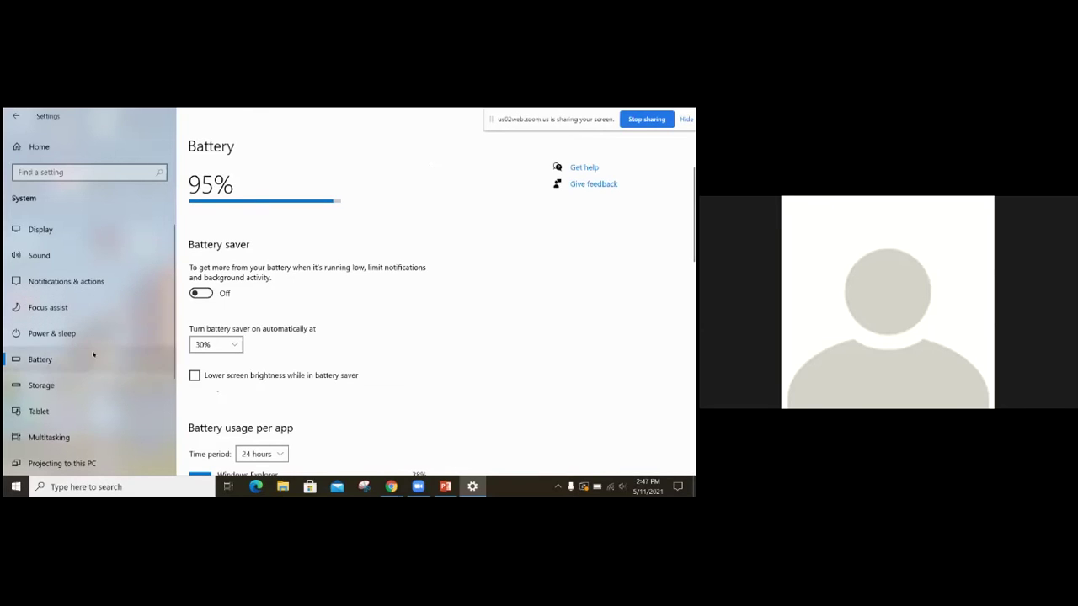
# Raise the master volume for the headset speakers in the Sound settings, ending at a moderate level.
pyautogui.click(70, 255)
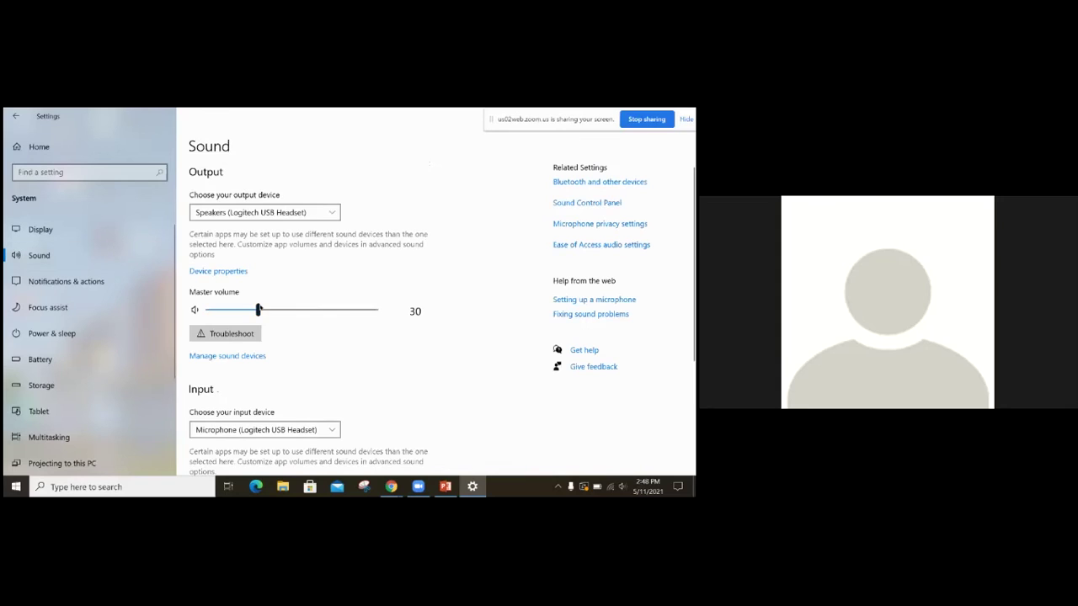
pyautogui.moveTo(258, 310); pyautogui.dragTo(312, 311)
pyautogui.moveTo(311, 311); pyautogui.dragTo(286, 311)
# Return to the Windows Settings home page, move the screen-sharing bar off the window controls and close Settings.
pyautogui.click(11, 116)
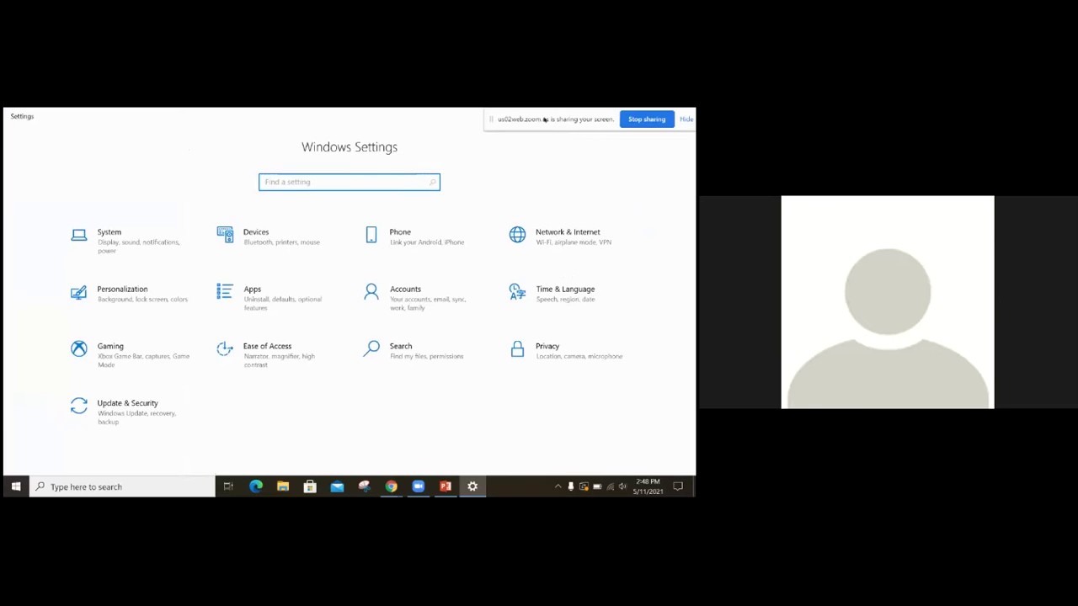
pyautogui.moveTo(544, 119); pyautogui.dragTo(539, 148)
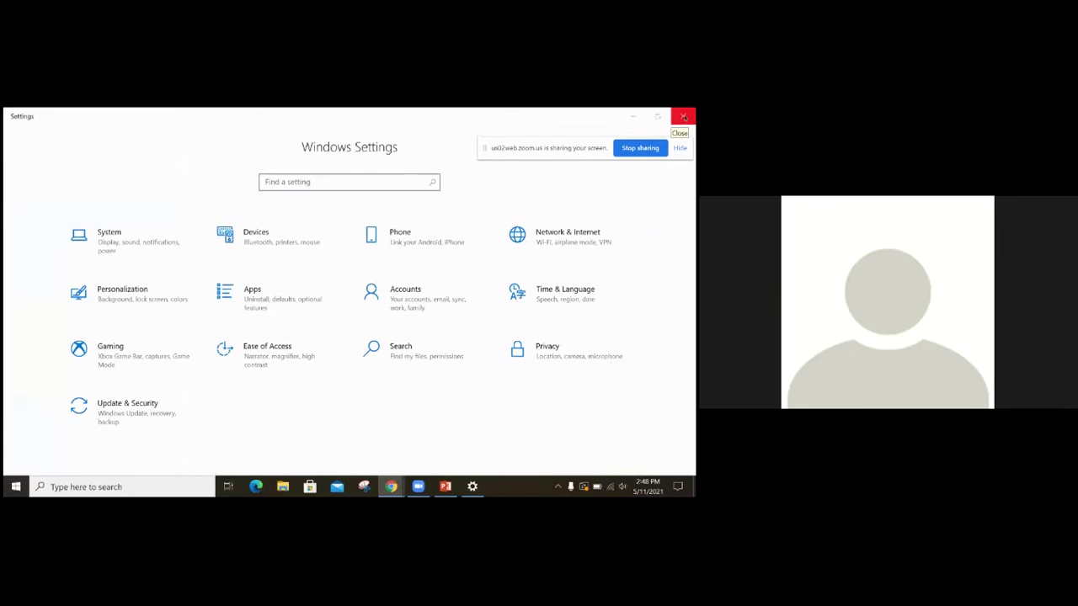
pyautogui.click(681, 117)
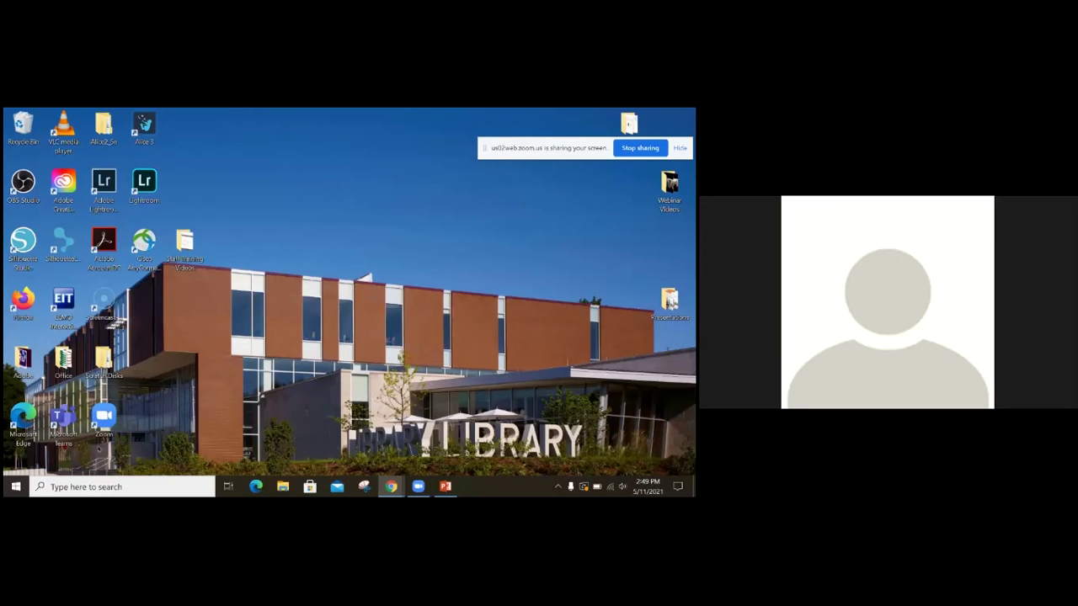
# Search Windows for "help" and launch the Get Help app.
pyautogui.click(16, 487)
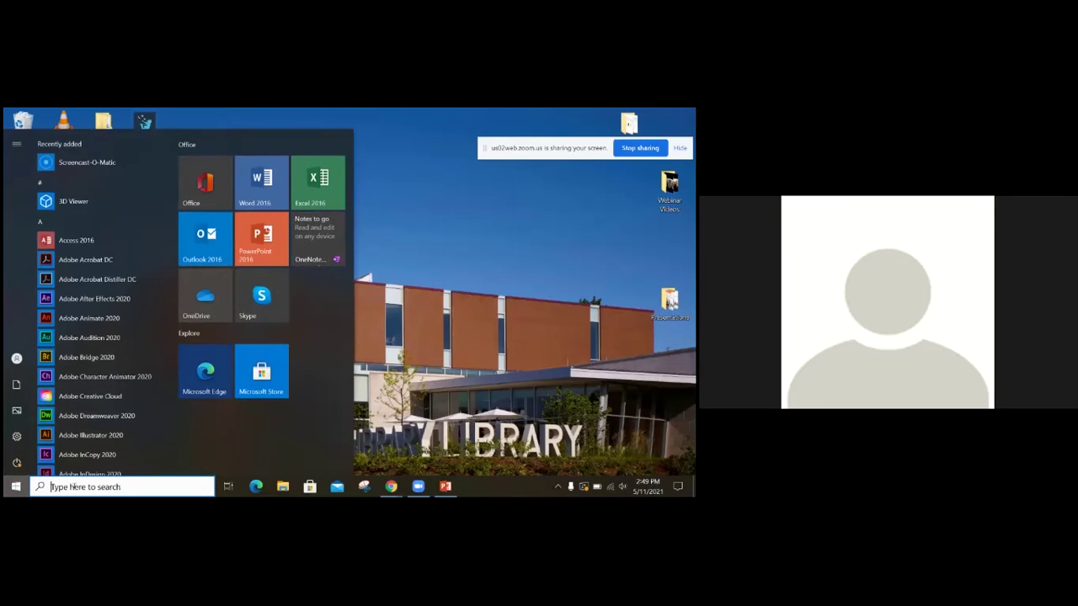
pyautogui.click(54, 486)
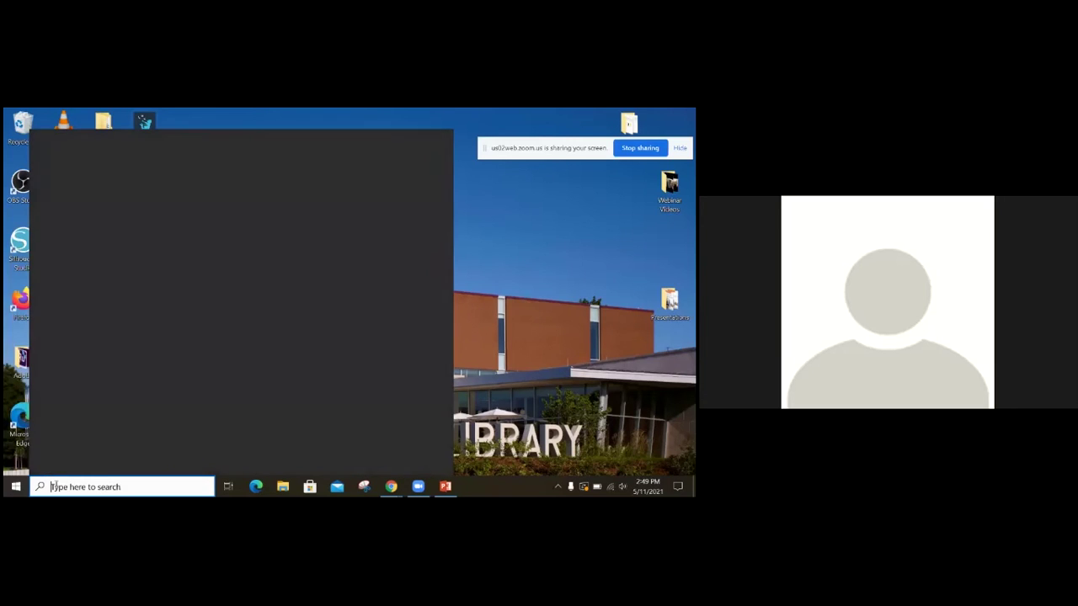
pyautogui.write('help')
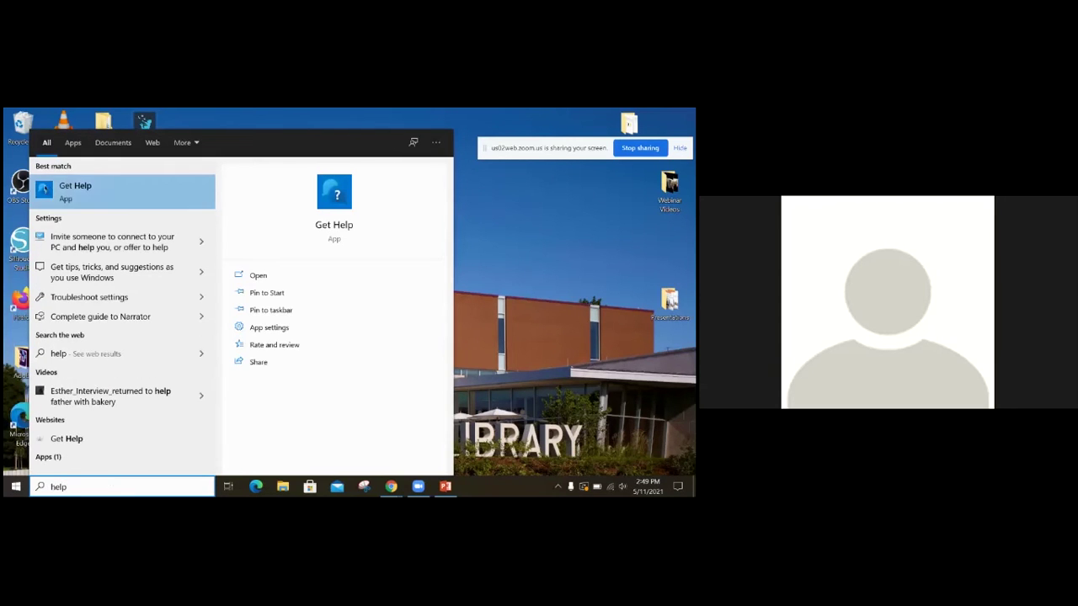
pyautogui.click(142, 188)
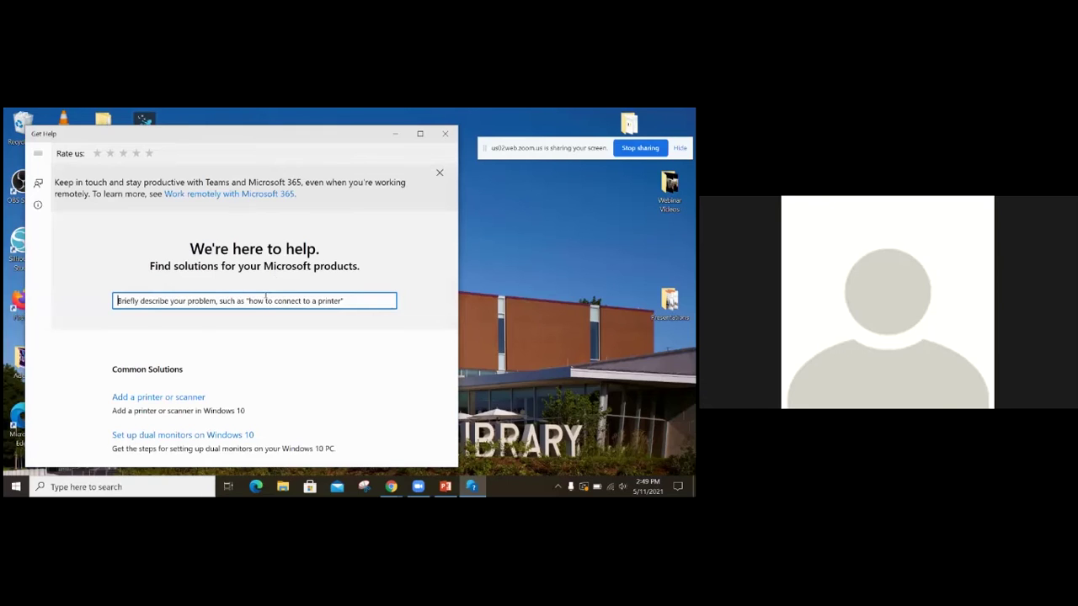
# Look up "display" in Get Help, choose "How to change display settings in Windows" and review the top result and recommended articles.
pyautogui.write('display')
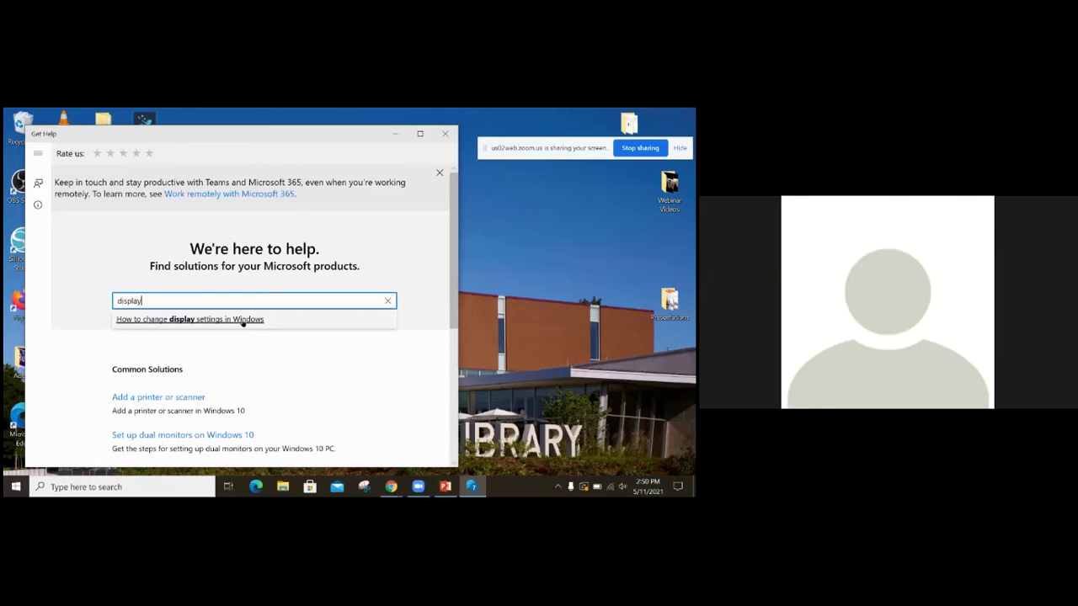
pyautogui.click(196, 319)
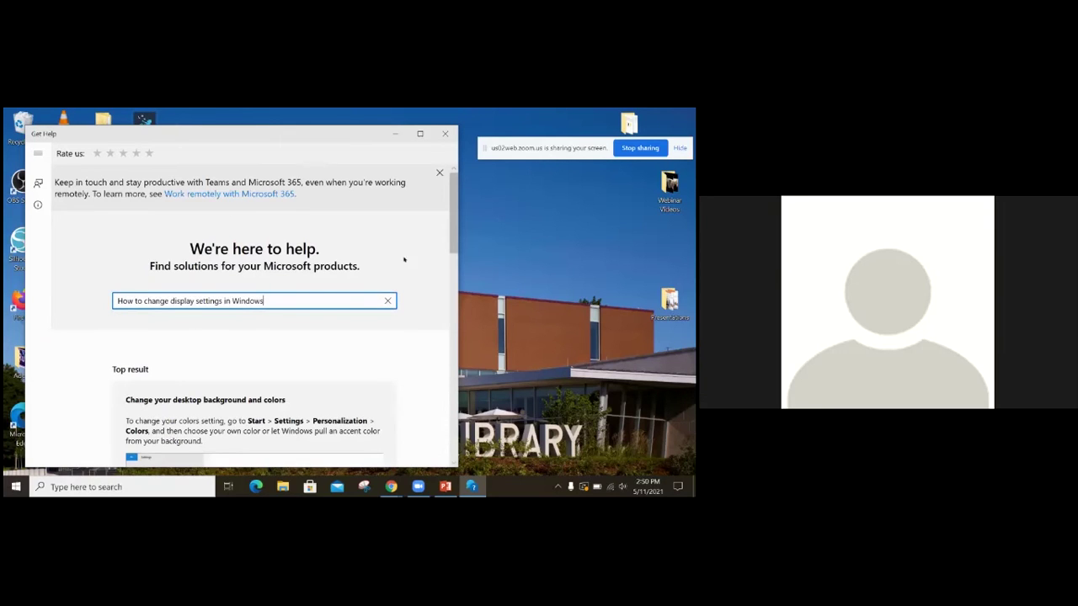
pyautogui.moveTo(450, 214); pyautogui.dragTo(449, 266)
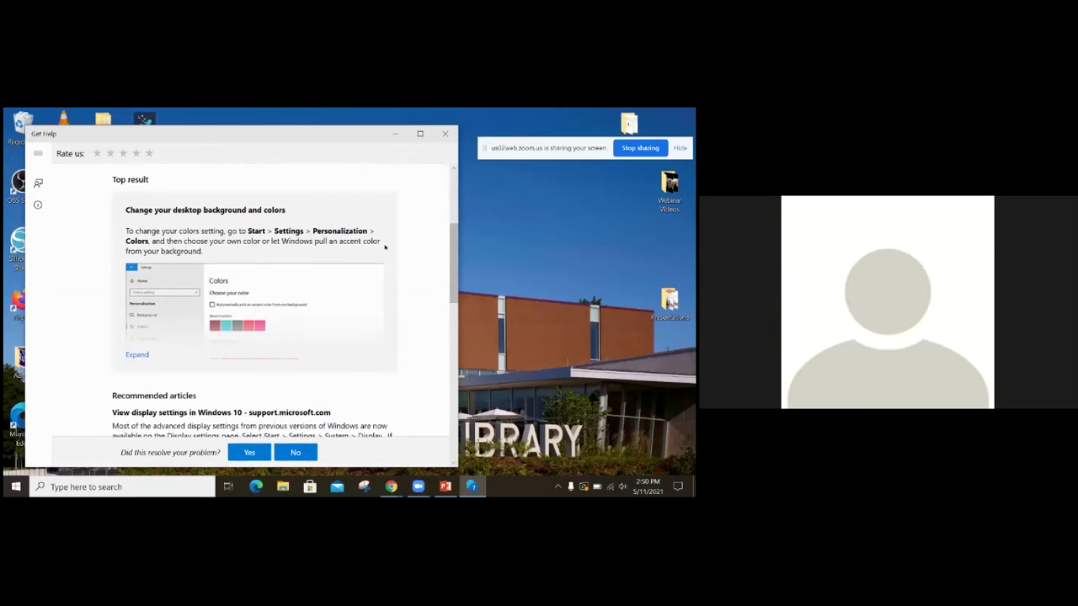
pyautogui.moveTo(449, 256); pyautogui.dragTo(449, 277)
pyautogui.scroll(-2, 156, 251)
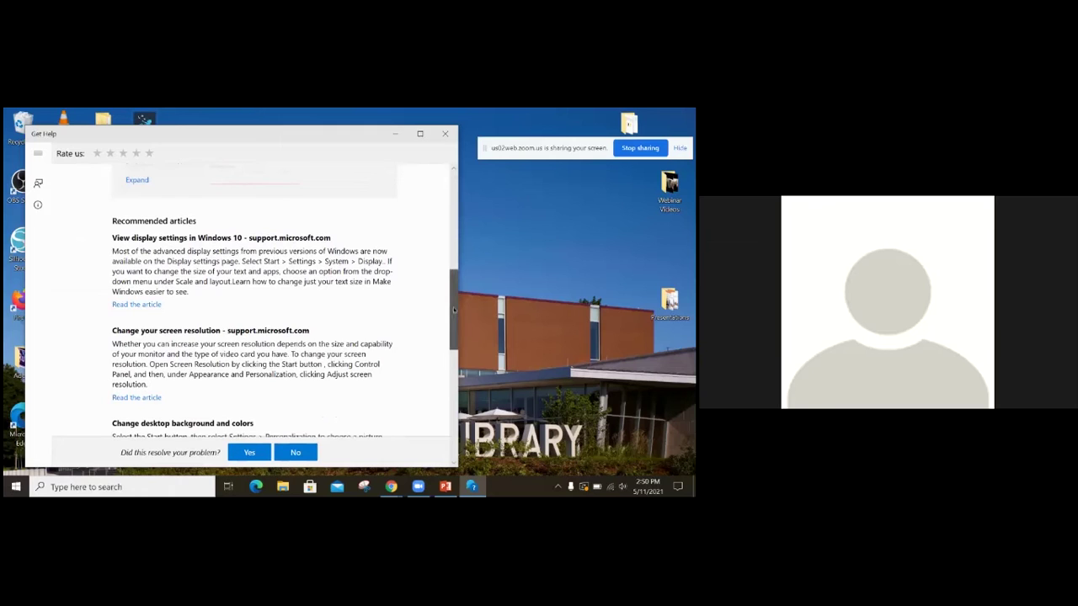
pyautogui.scroll(-2, 451, 326)
pyautogui.moveTo(451, 324); pyautogui.dragTo(453, 175)
# Clear the display settings query from the Get Help search and close the app.
pyautogui.click(262, 301)
pyautogui.moveTo(277, 301); pyautogui.dragTo(104, 270)
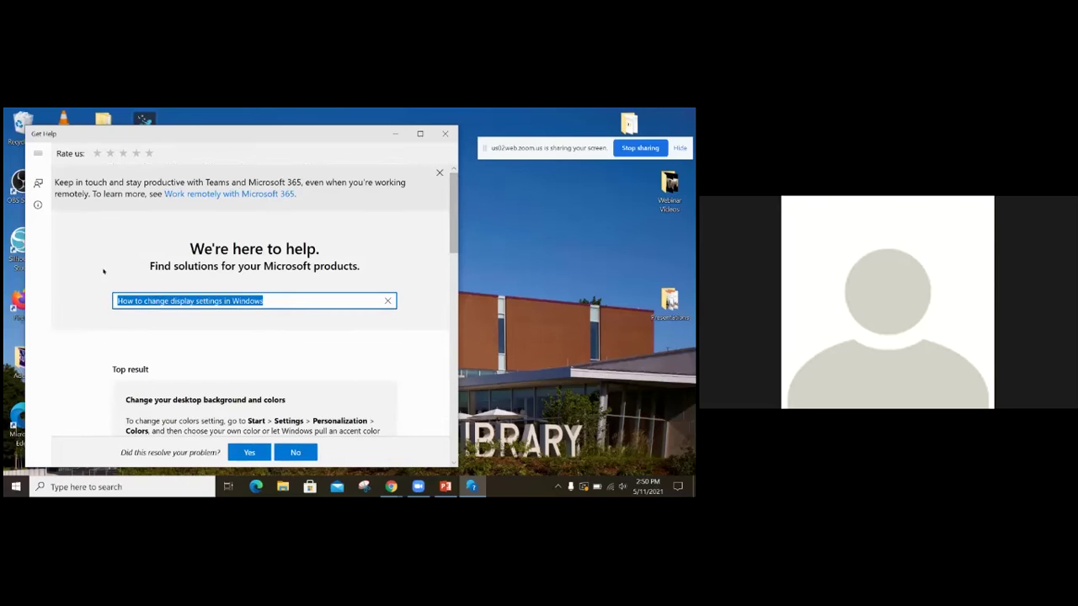
pyautogui.press('BackSpace')
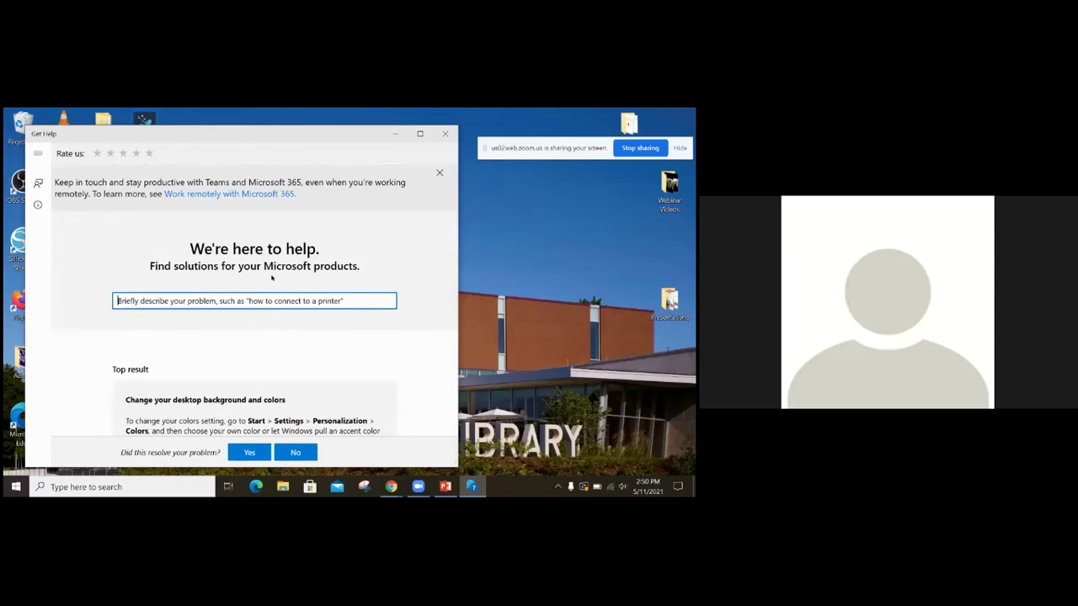
pyautogui.click(445, 133)
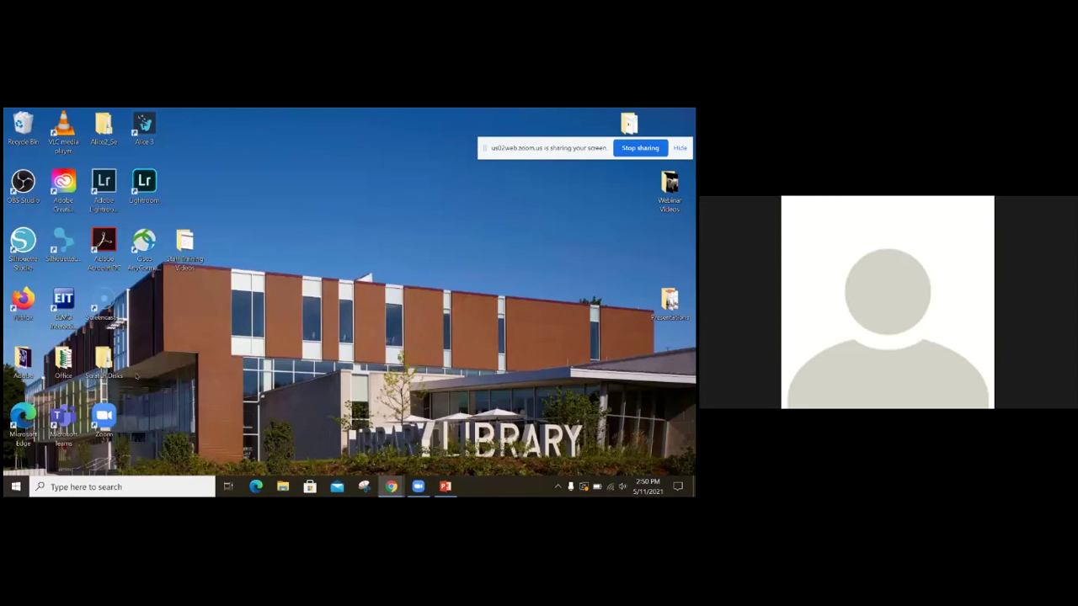
# Open Firefox, go to support.microsoft.com/windows and maximize the browser window.
pyautogui.doubleClick(23, 301)
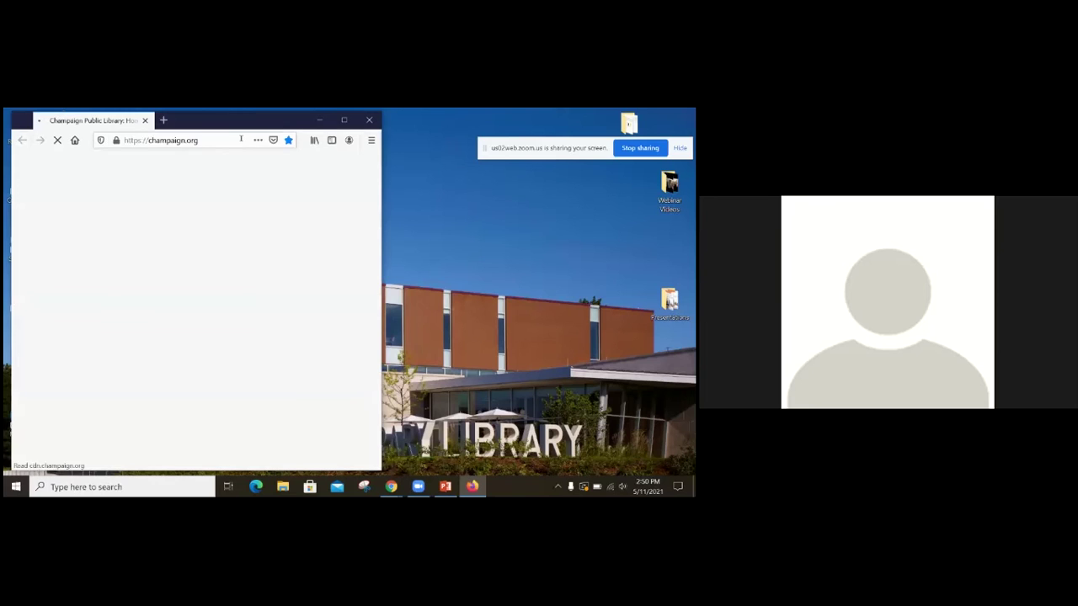
pyautogui.click(241, 139)
pyautogui.write('support.mi')
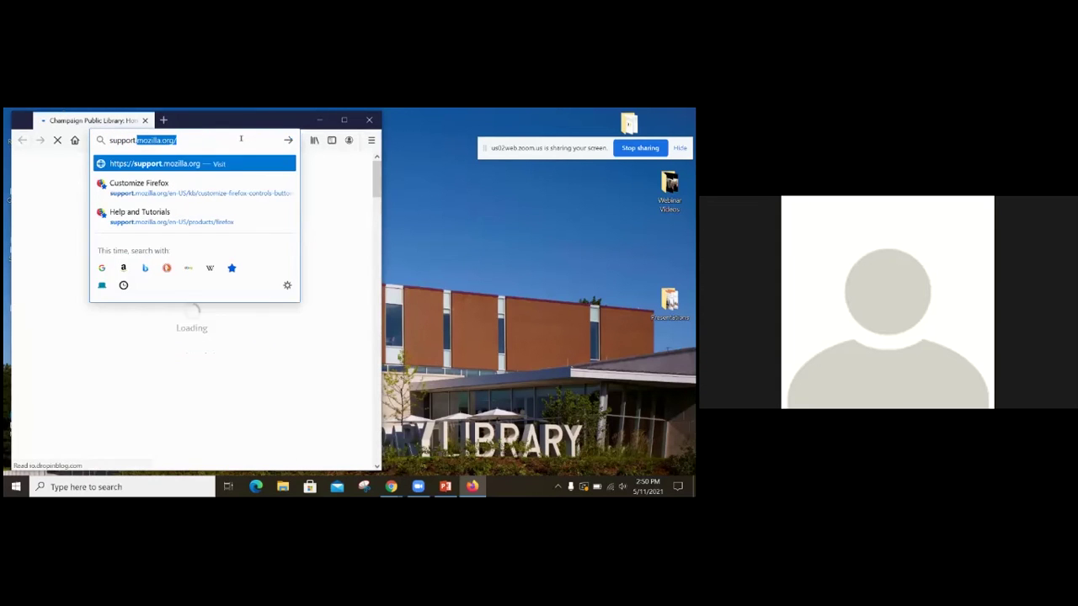
pyautogui.write('crosoft')
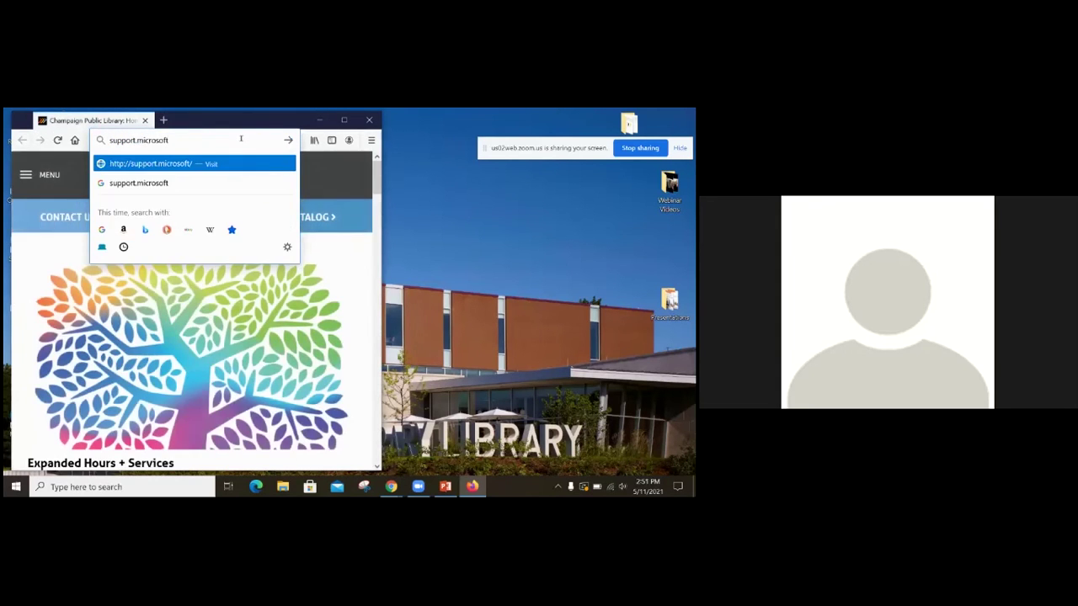
pyautogui.write('.com/windows')
pyautogui.press('Return')
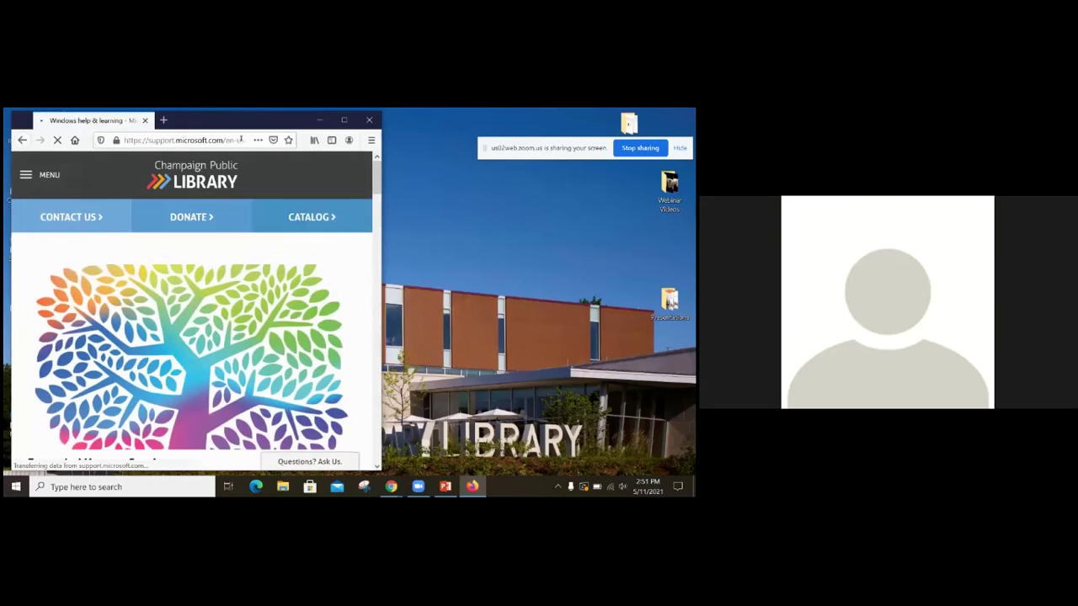
pyautogui.click(343, 120)
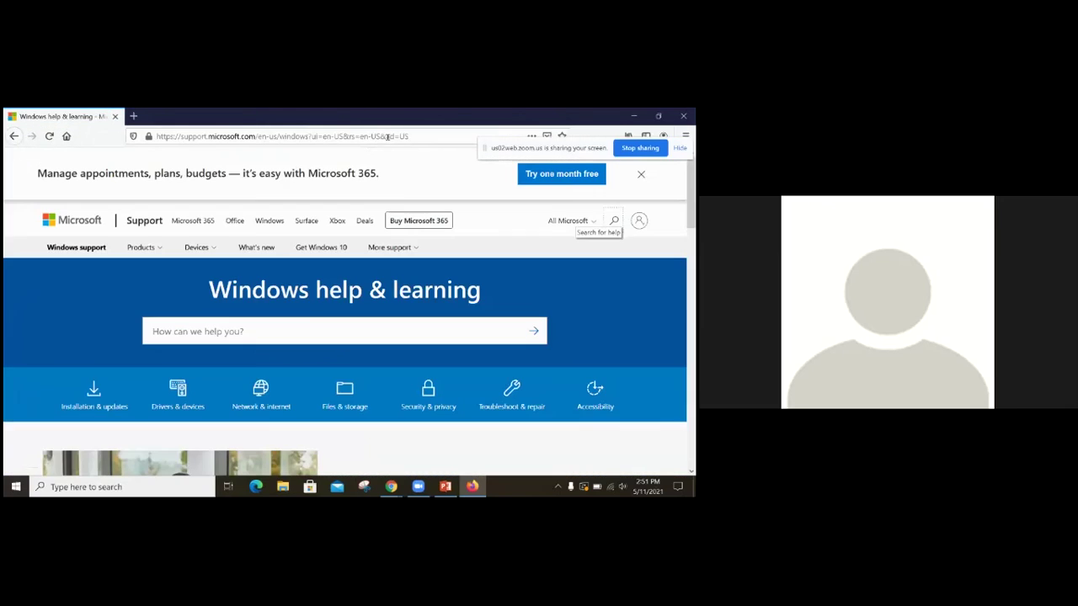
# Search Windows help & learning for "change display settings WINDOWS".
pyautogui.click(228, 327)
pyautogui.write('change display')
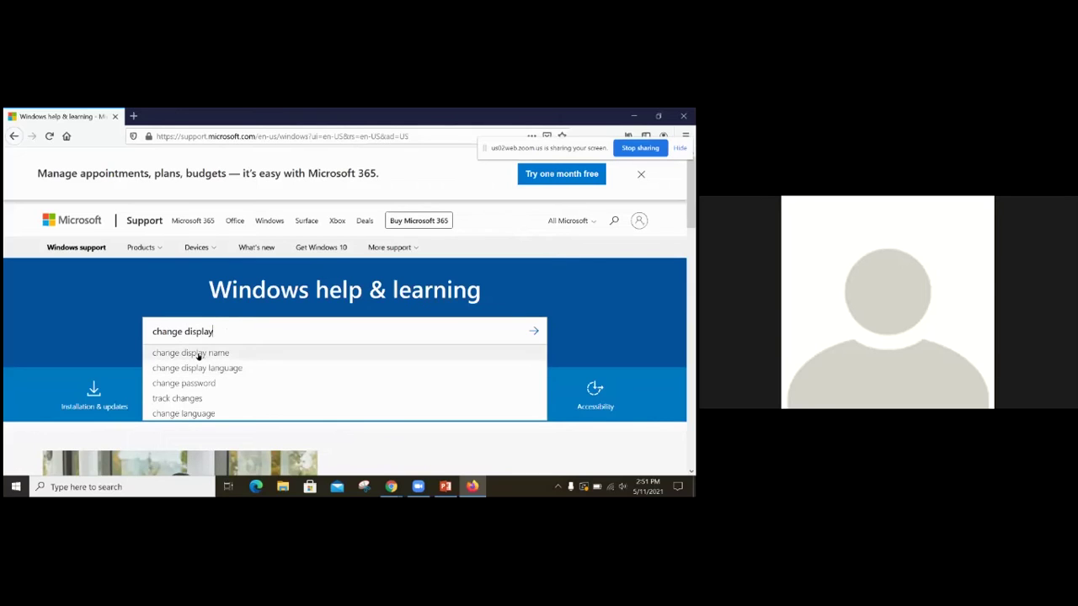
pyautogui.write('set')
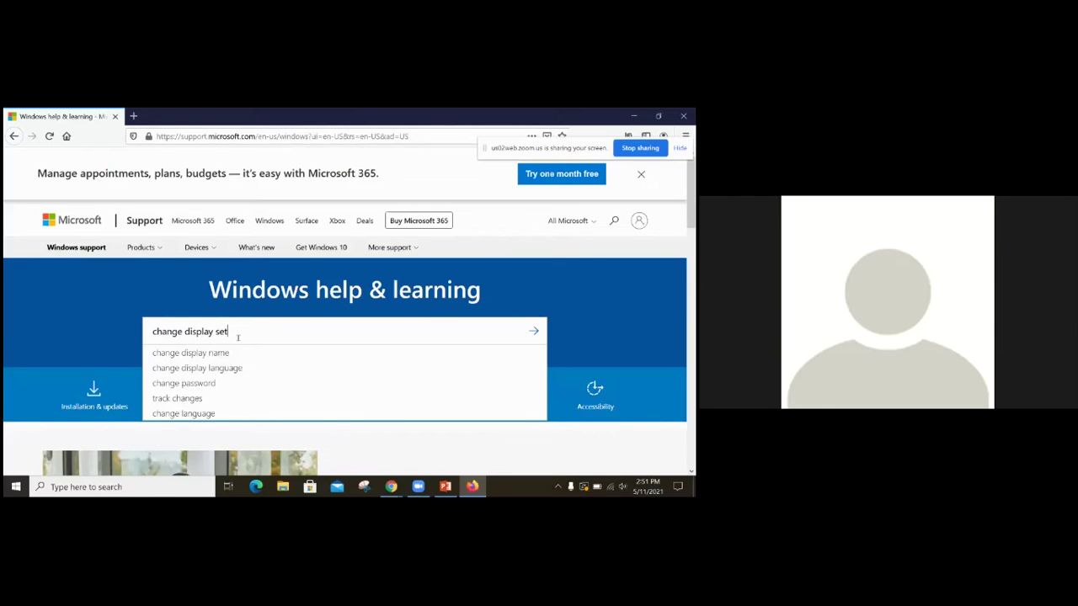
pyautogui.write('tings WINDOWS')
pyautogui.press('Return')
pyautogui.moveTo(693, 190)
pyautogui.mouseDown()
pyautogui.moveTo(692, 299)
pyautogui.moveTo(691, 185)
pyautogui.mouseUp()
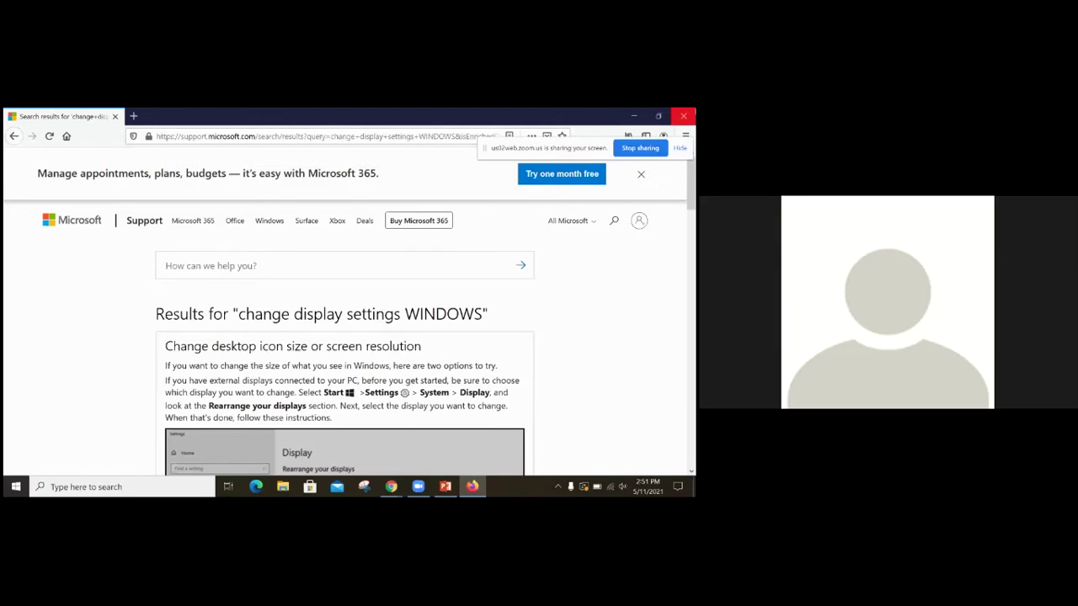
# Close Firefox and move the screen-sharing bar higher on the desktop.
pyautogui.click(684, 115)
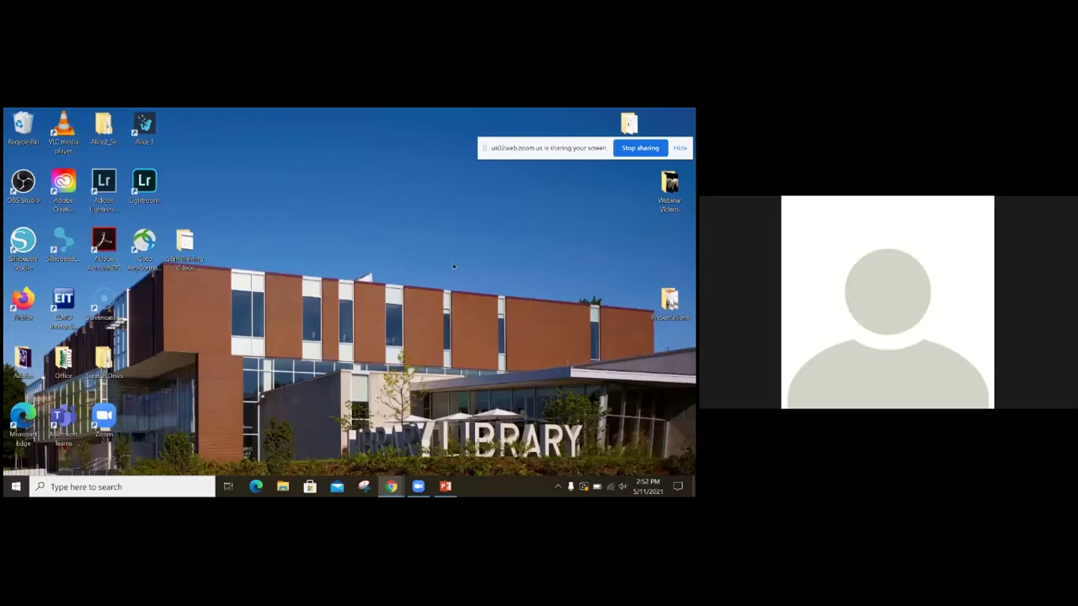
pyautogui.moveTo(520, 147)
pyautogui.mouseDown()
pyautogui.moveTo(517, 126)
pyautogui.moveTo(528, 132)
pyautogui.mouseUp()
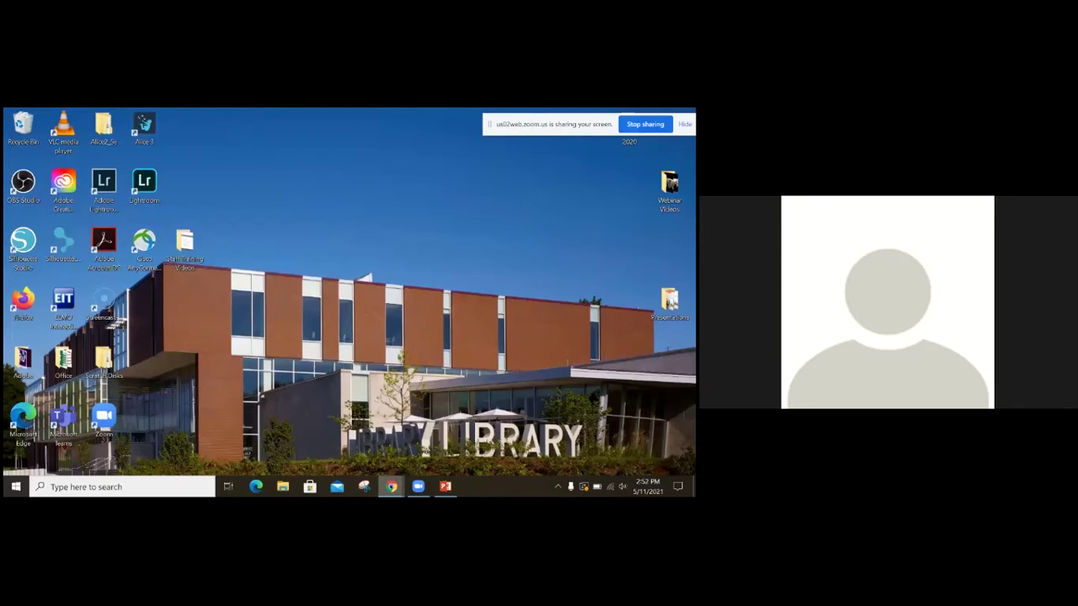
pyautogui.moveTo(392, 486)
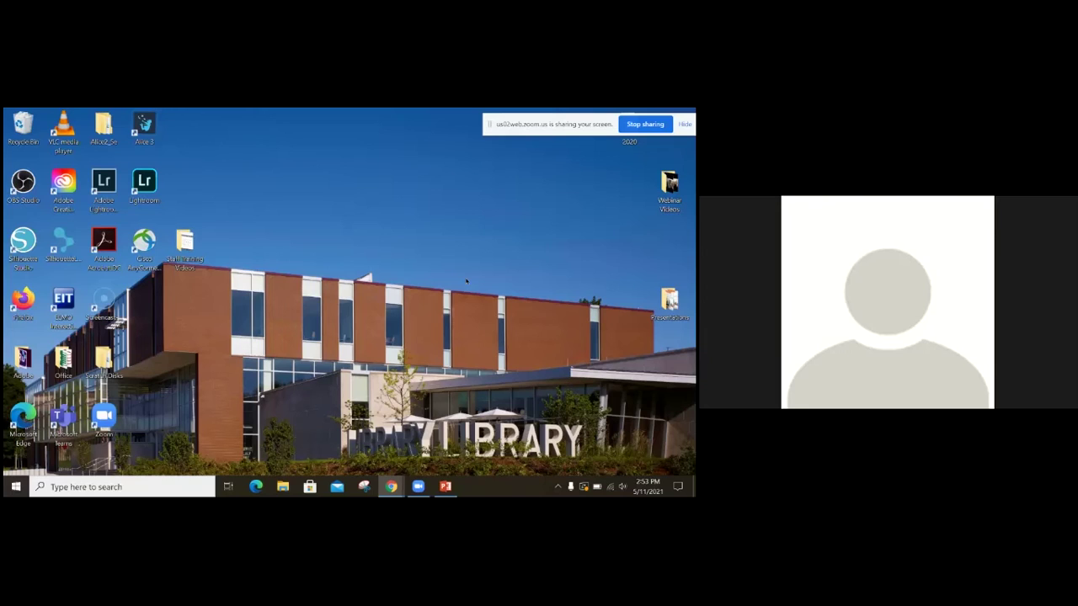
# Open File Explorer, view the folders and drives under This PC, and close the window.
pyautogui.click(283, 487)
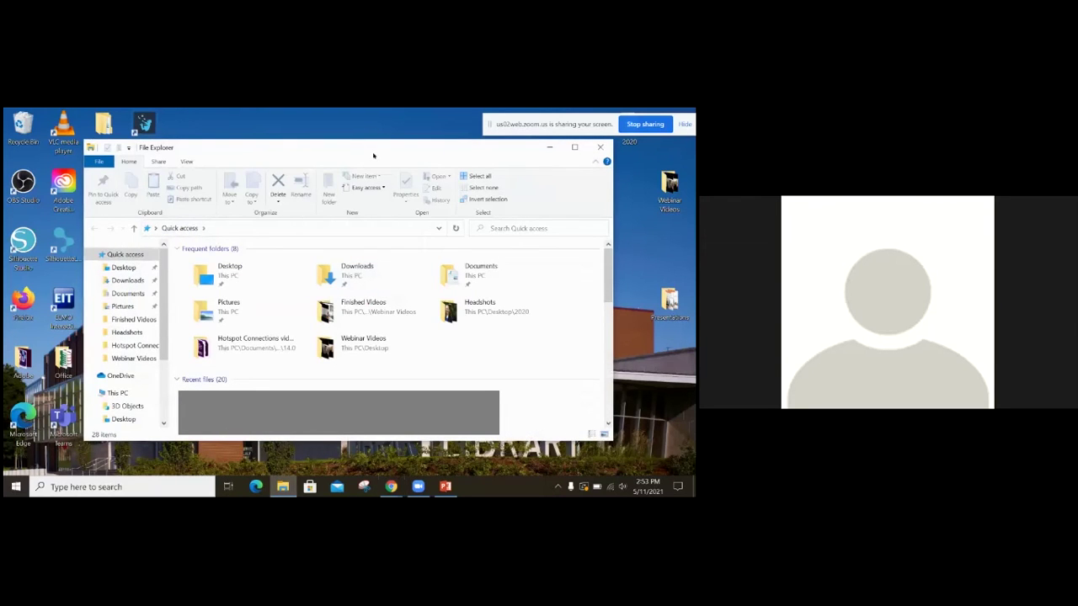
pyautogui.moveTo(373, 155); pyautogui.dragTo(371, 164)
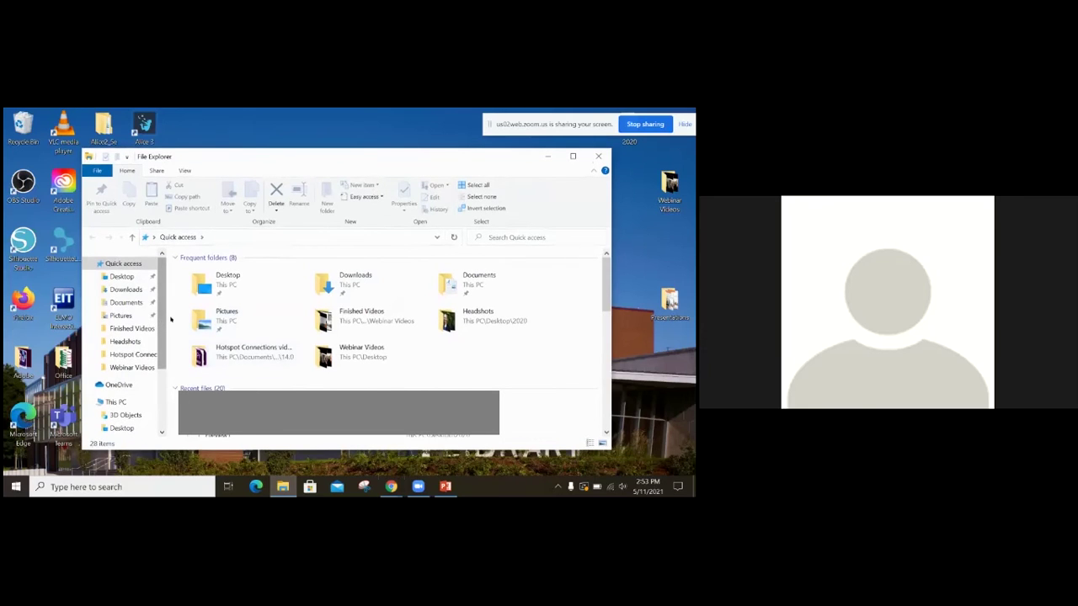
pyautogui.scroll(-3, 163, 313)
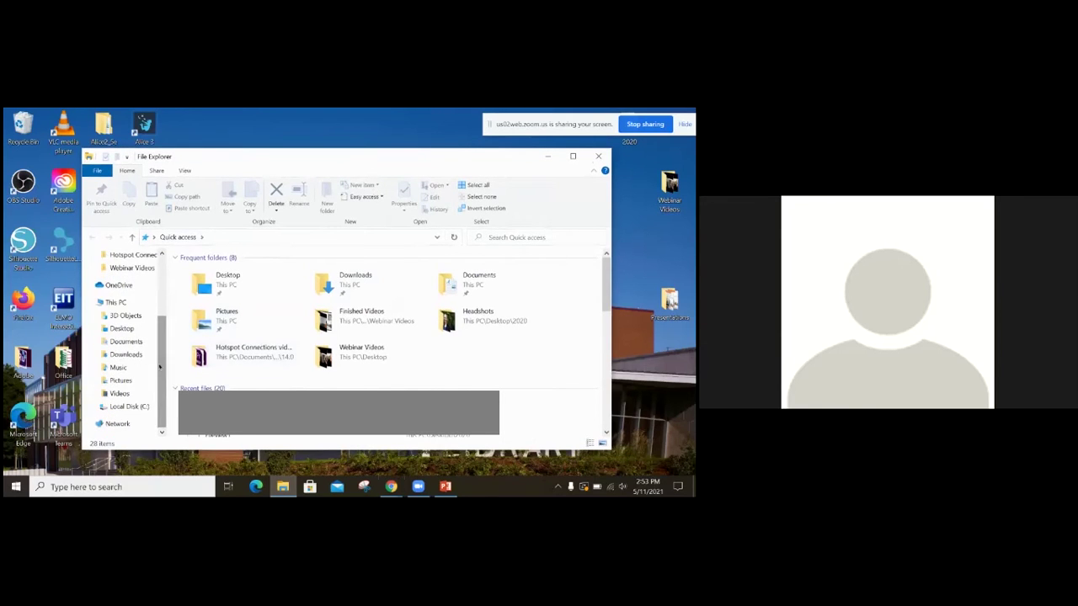
pyautogui.click(108, 302)
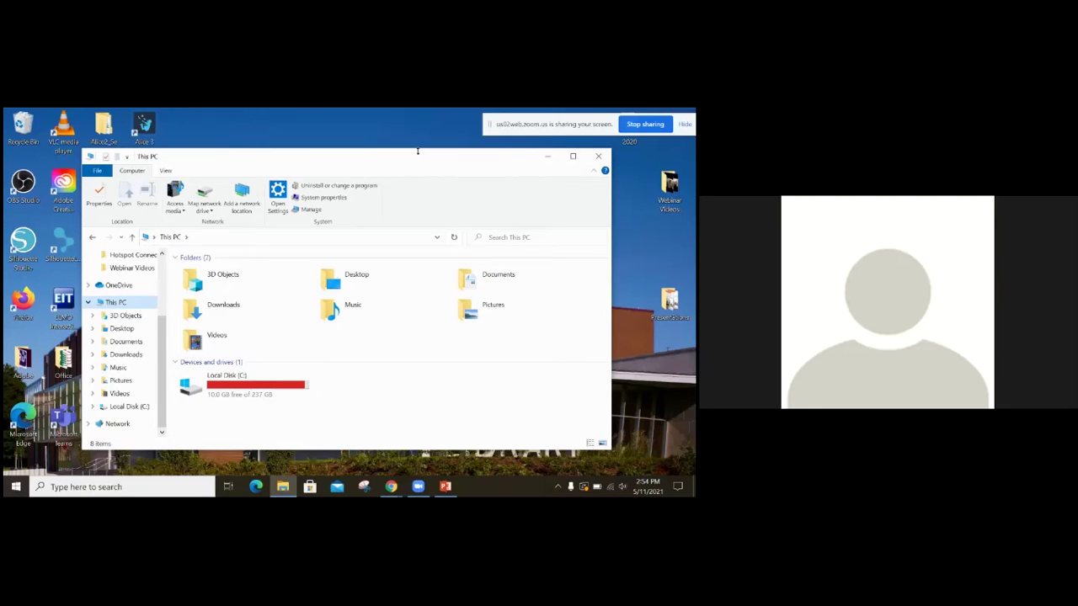
pyautogui.click(600, 157)
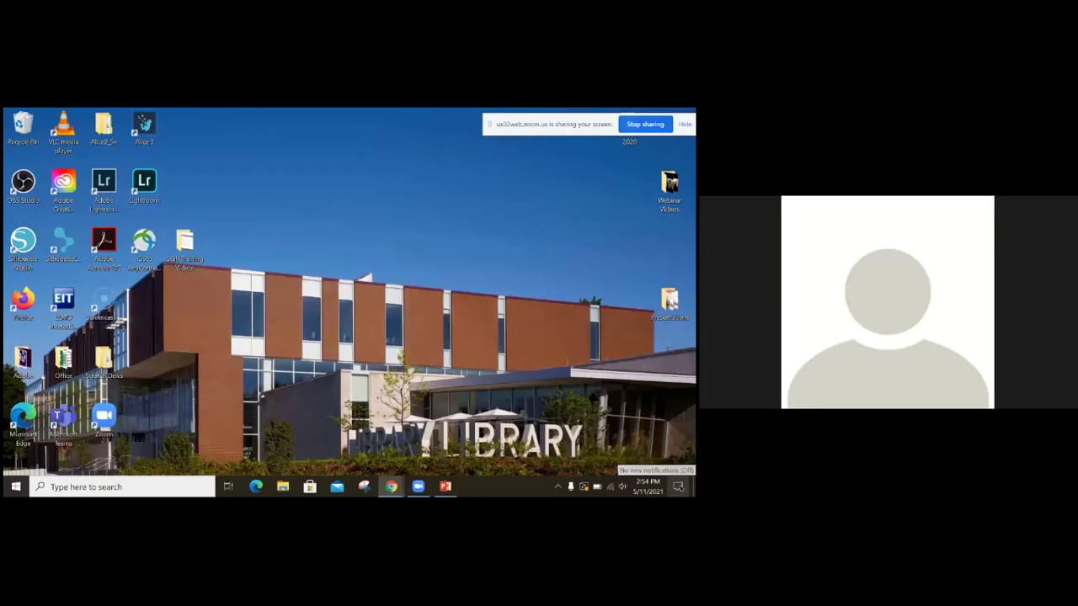
# View the notifications and quick actions in the action center and dismiss it.
pyautogui.click(679, 487)
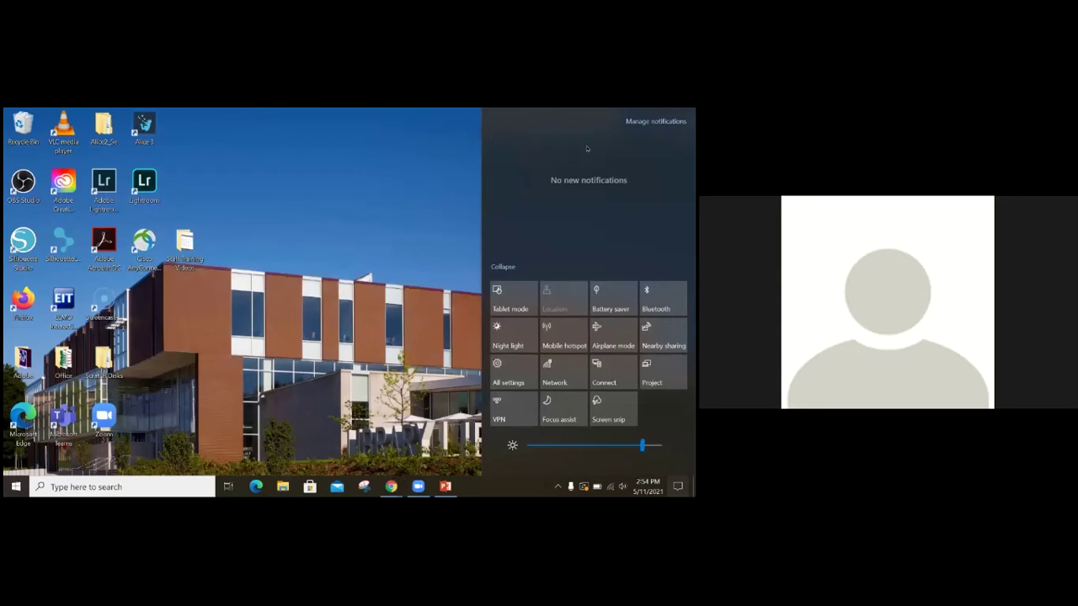
pyautogui.click(415, 154)
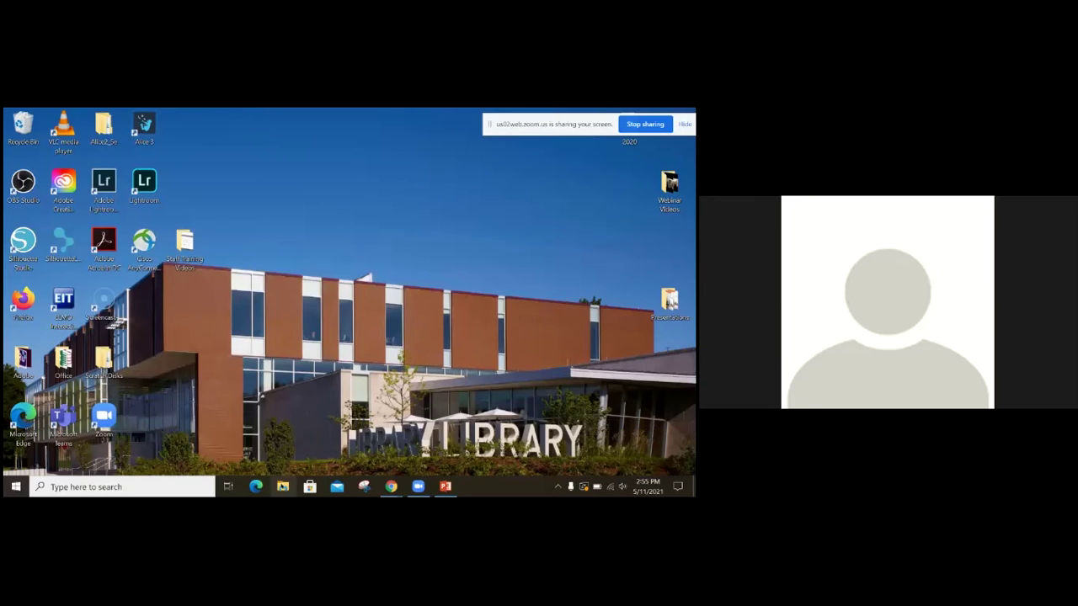
# Reopen File Explorer, view the contents of the Pictures folder and close the window.
pyautogui.click(282, 486)
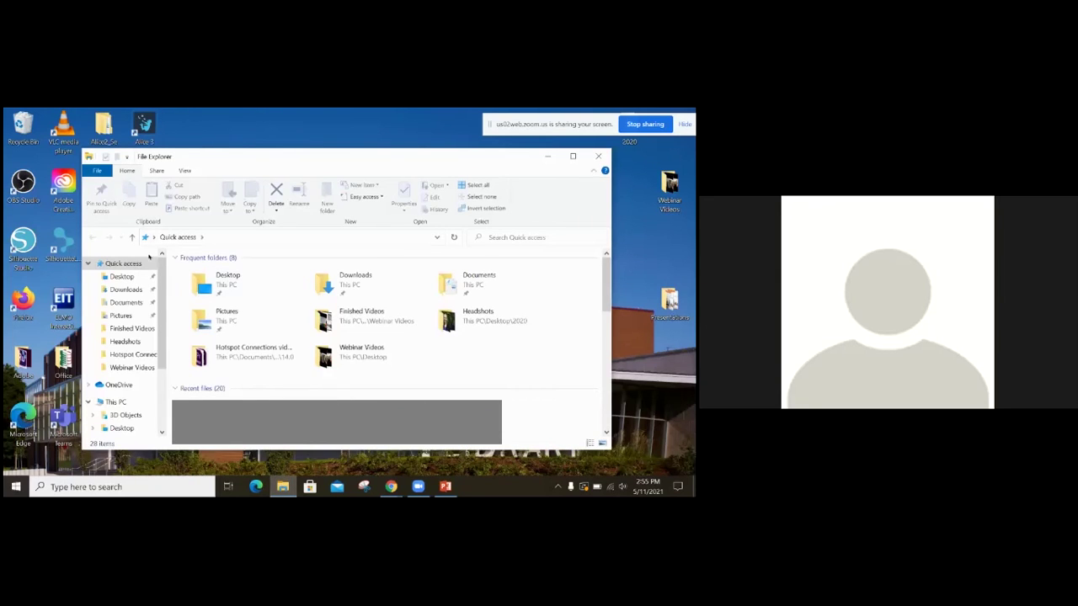
pyautogui.click(127, 315)
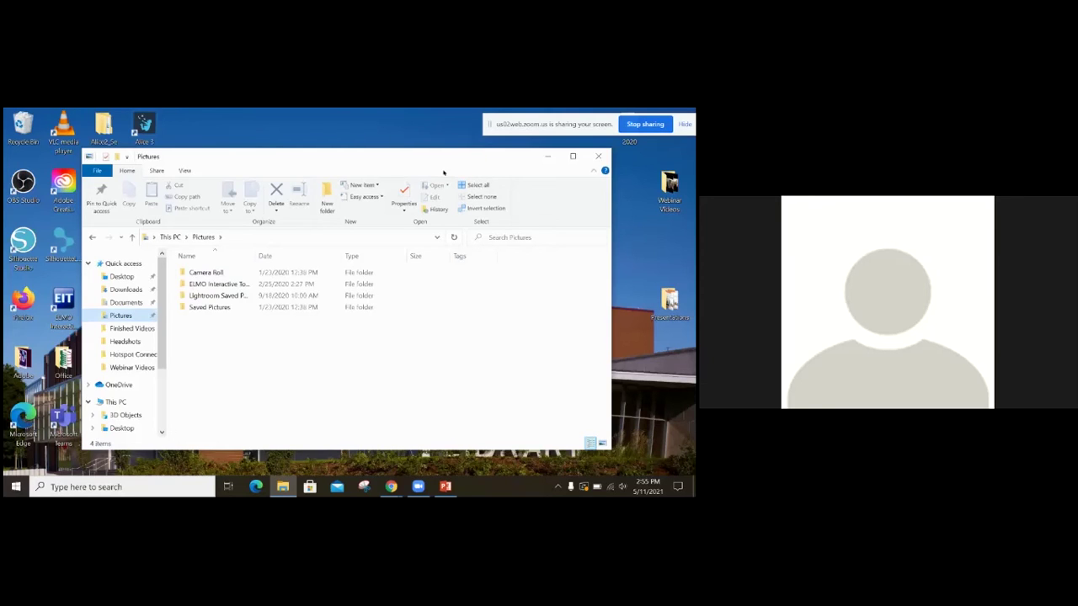
pyautogui.click(598, 155)
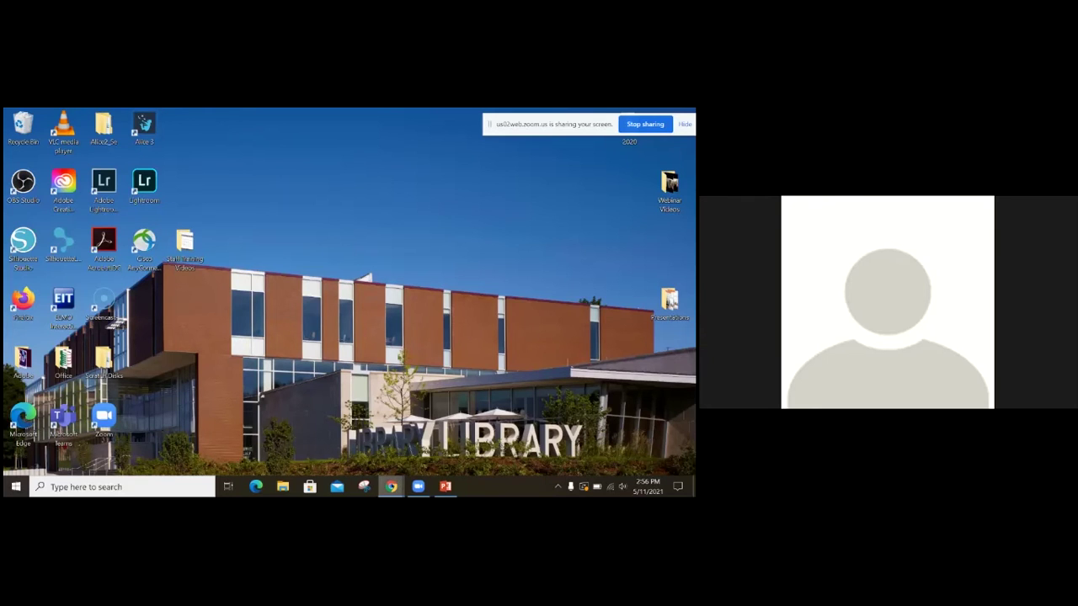
# Move the screen-sharing bar down to just above the taskbar, visit zoom.us in Firefox and close the browser.
pyautogui.moveTo(391, 486)
pyautogui.moveTo(533, 124); pyautogui.dragTo(528, 453)
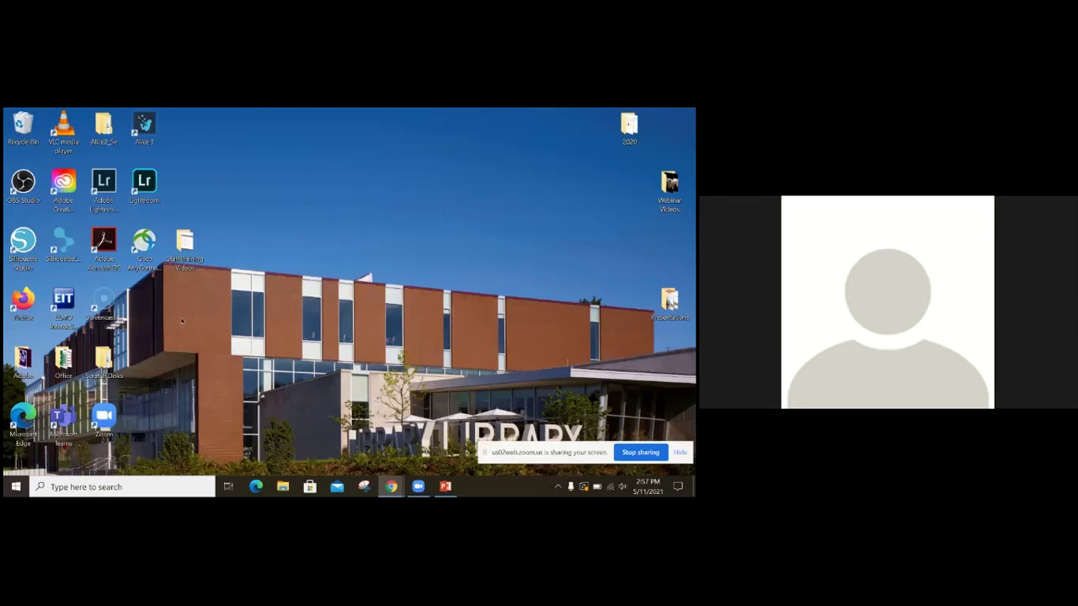
pyautogui.doubleClick(23, 299)
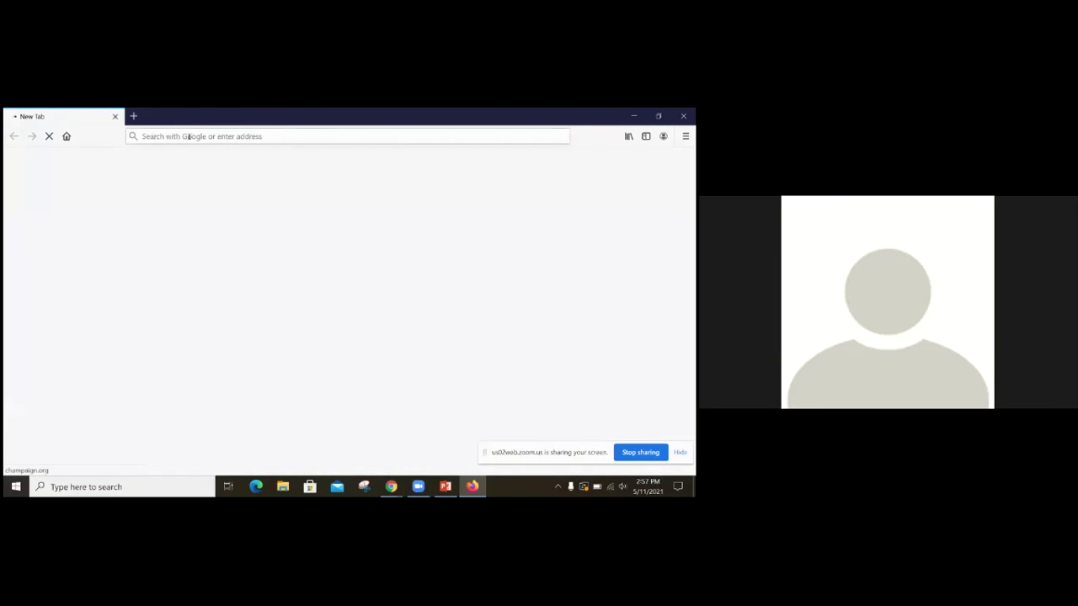
pyautogui.click(190, 137)
pyautogui.write('zoom.us')
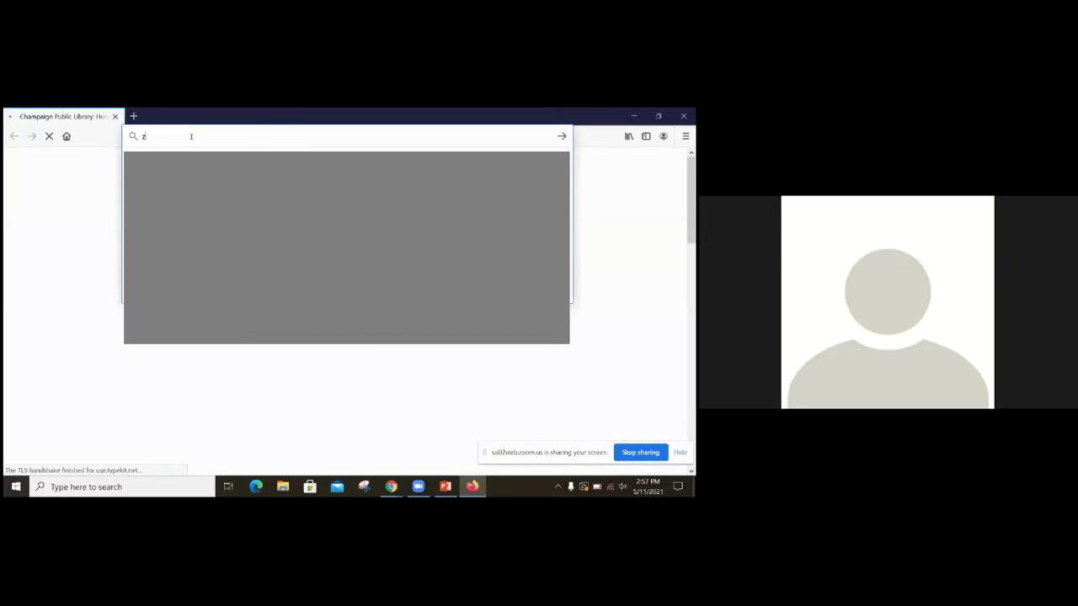
pyautogui.press('Return')
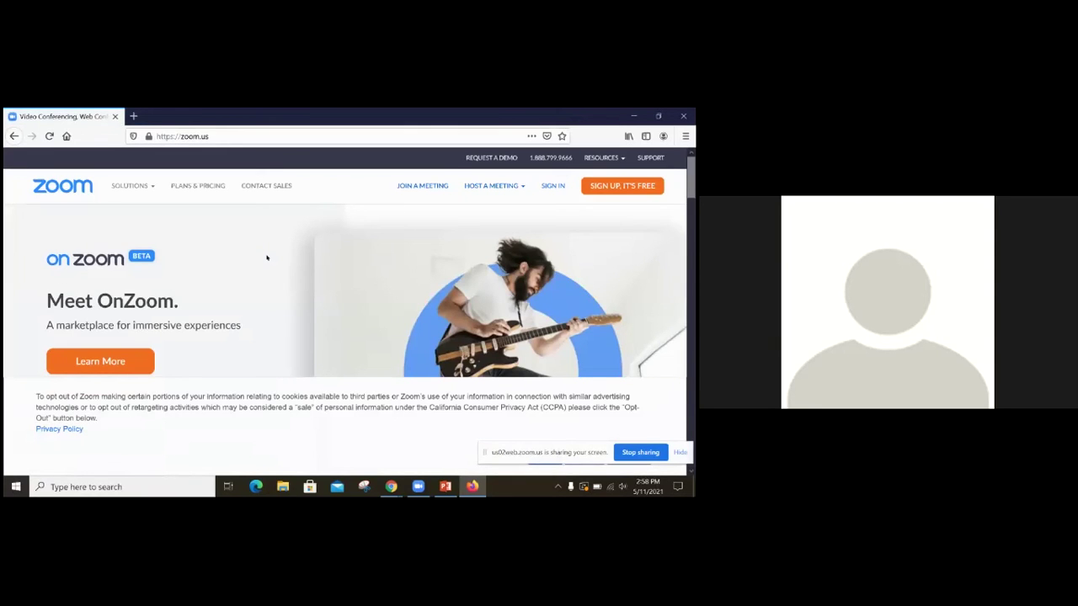
pyautogui.click(686, 118)
# Bring up the Zoom meeting window in Chrome to check the screen share, and minimize it to return to the desktop.
pyautogui.moveTo(389, 493)
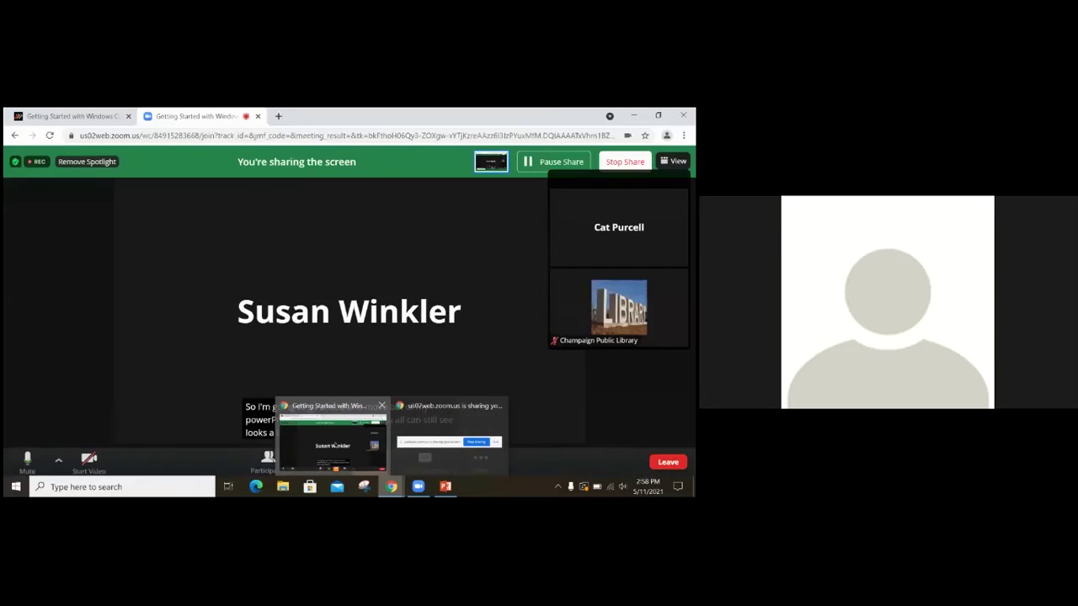
pyautogui.click(335, 445)
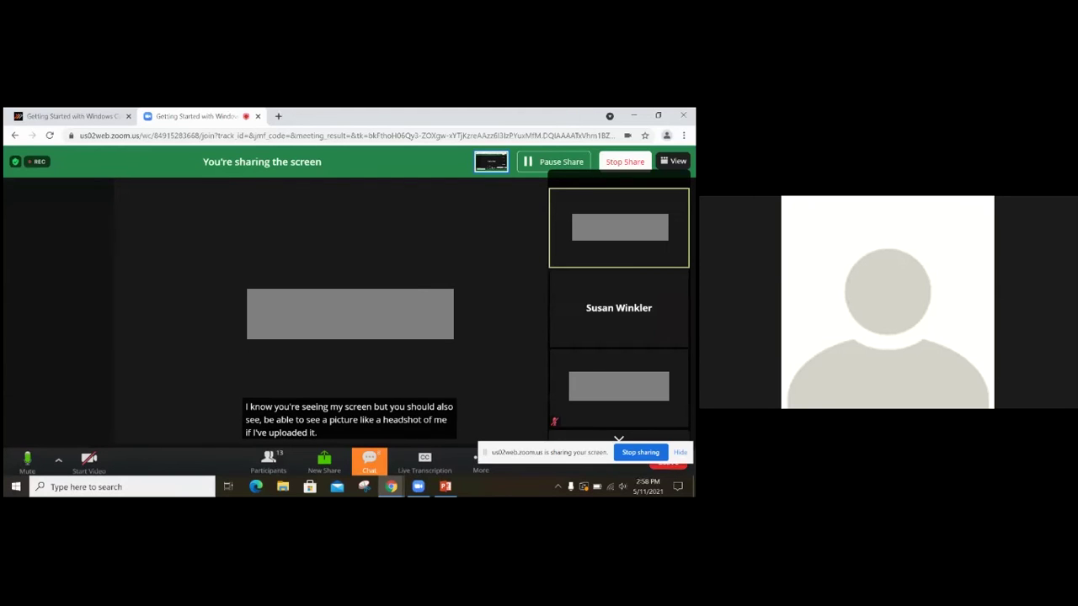
pyautogui.click(632, 115)
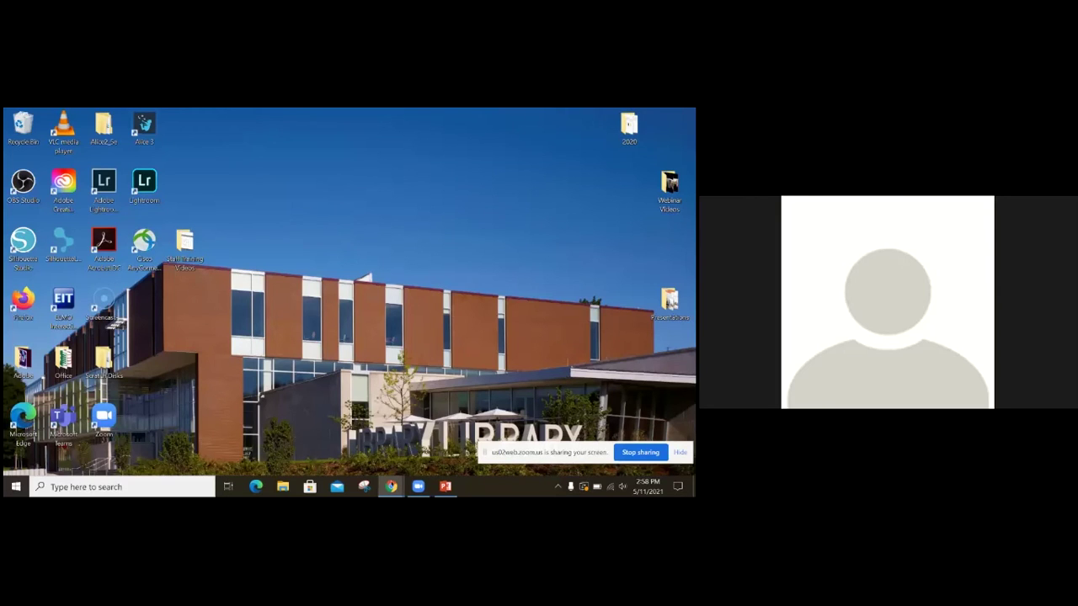
# Bring up the Zoom meeting window in Chrome, start the camera video and stop it again.
pyautogui.moveTo(394, 491)
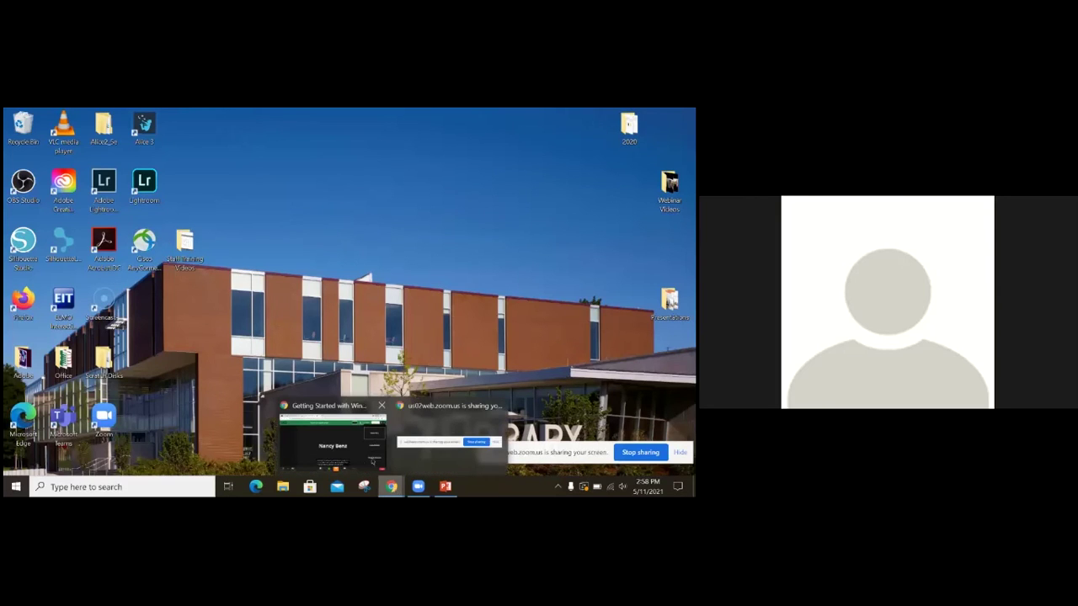
pyautogui.click(337, 446)
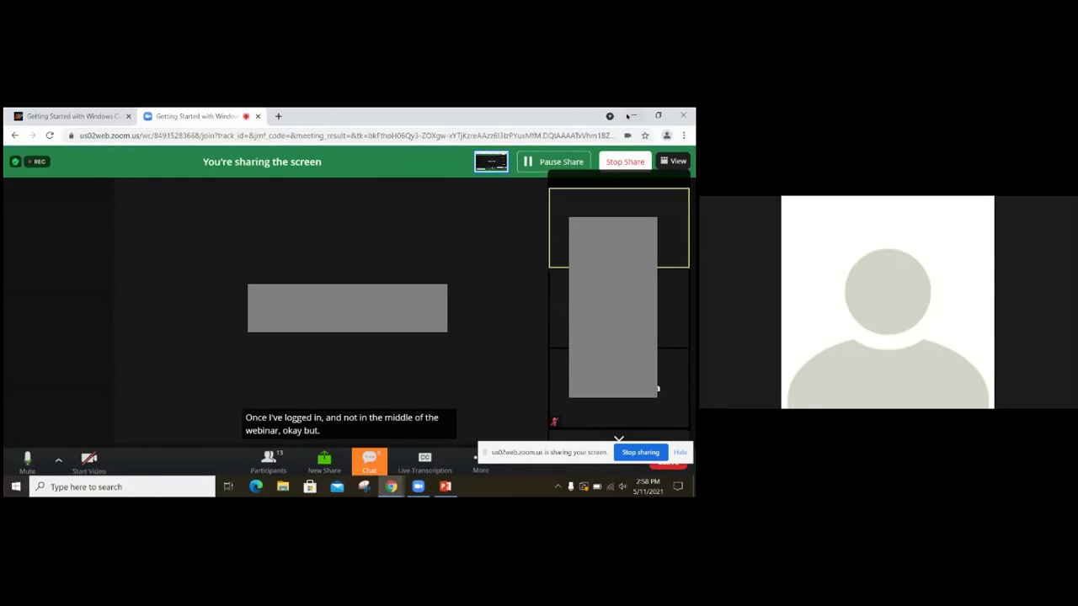
pyautogui.click(89, 463)
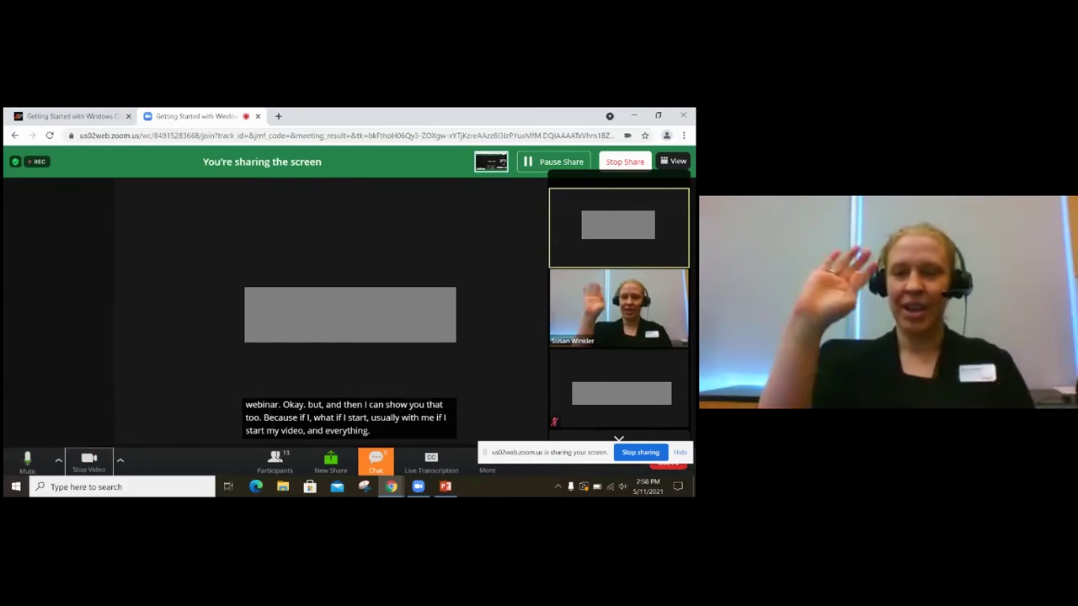
pyautogui.click(89, 463)
pyautogui.click(89, 462)
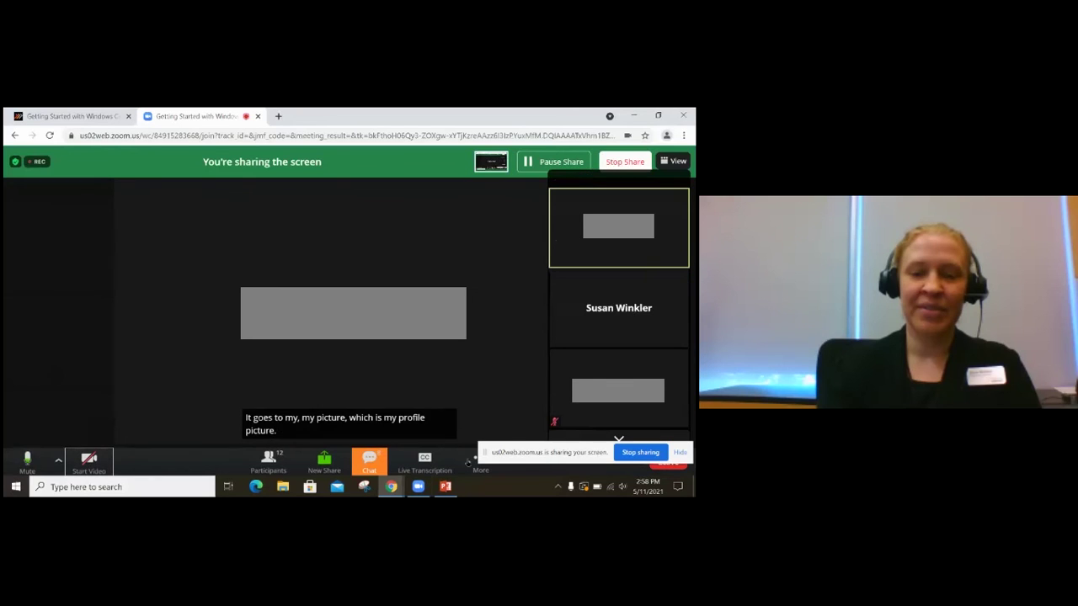
# View the Zoom desktop app's home window, and minimize both it and the Chrome meeting window to return to the desktop.
pyautogui.click(418, 487)
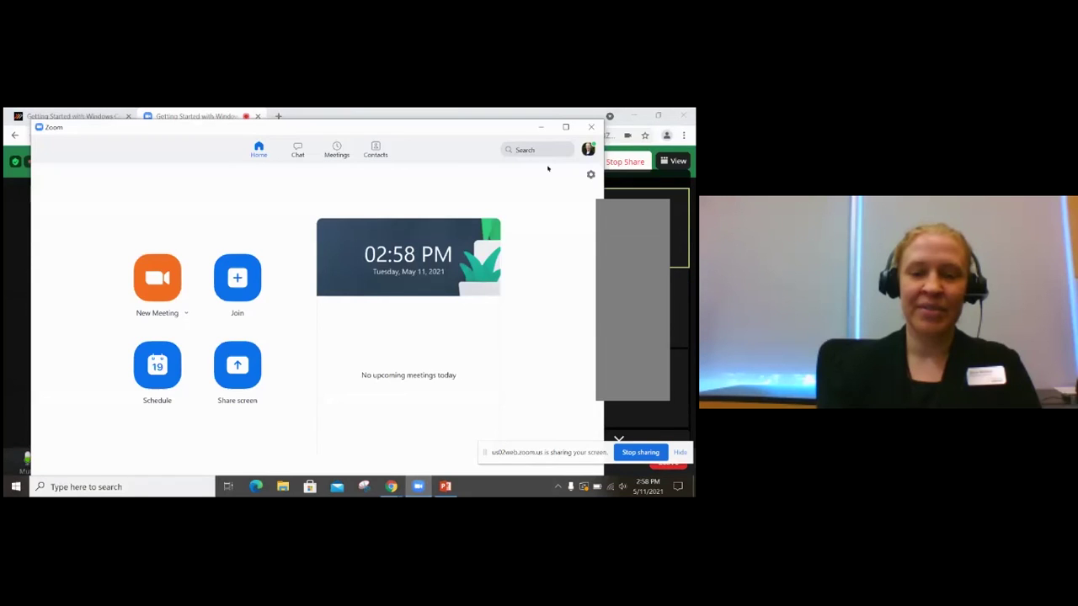
pyautogui.click(543, 125)
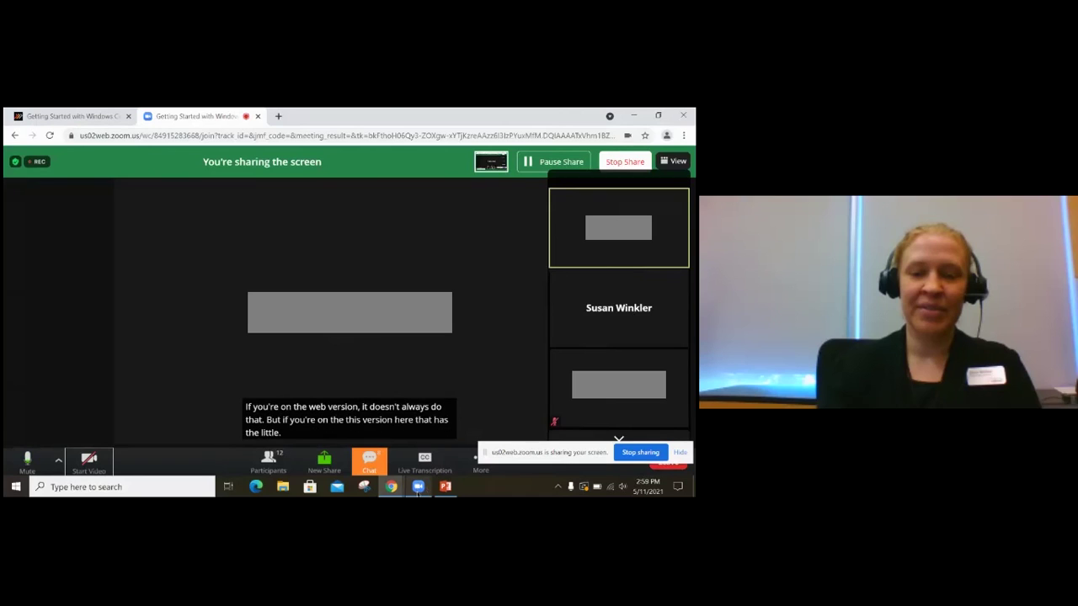
pyautogui.moveTo(418, 492)
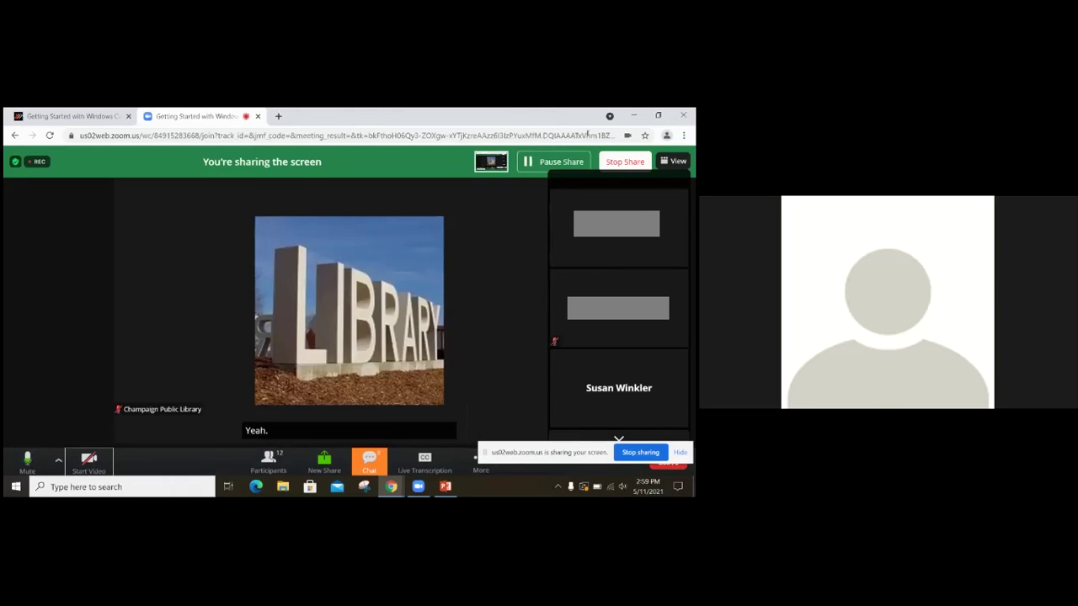
pyautogui.click(631, 115)
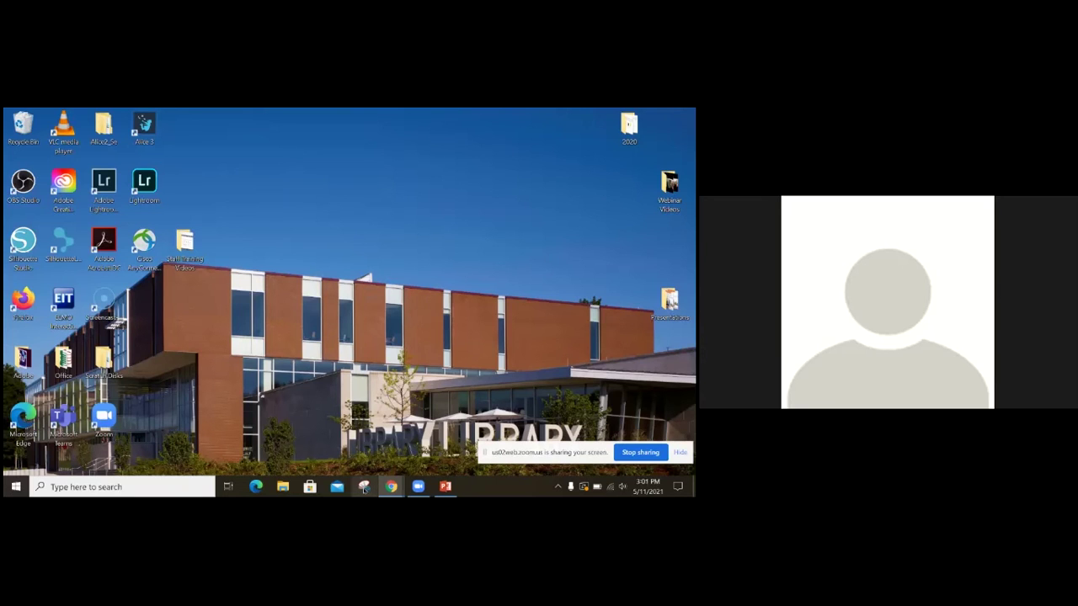
# Search Windows for "snipping tool", open the Snipping Tool and move its window toward the middle of the desktop.
pyautogui.click(155, 482)
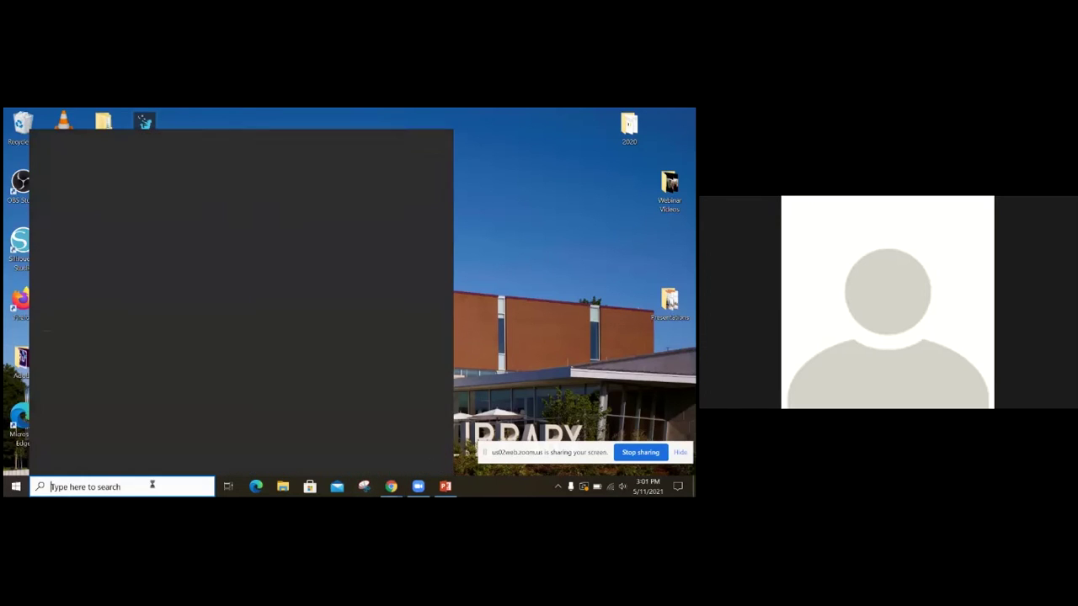
pyautogui.write('snipping tool')
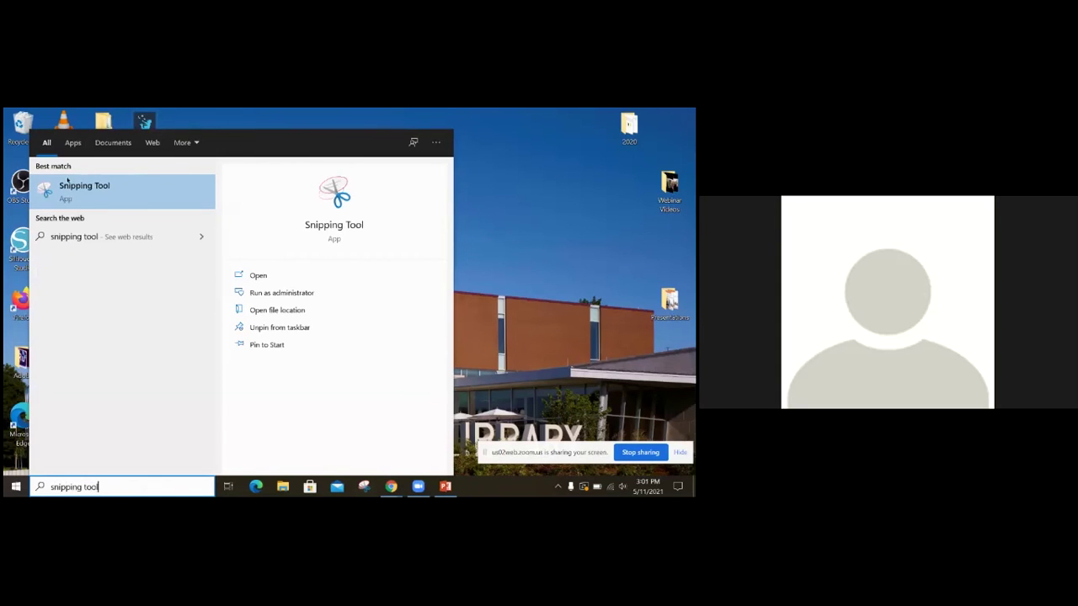
pyautogui.click(126, 192)
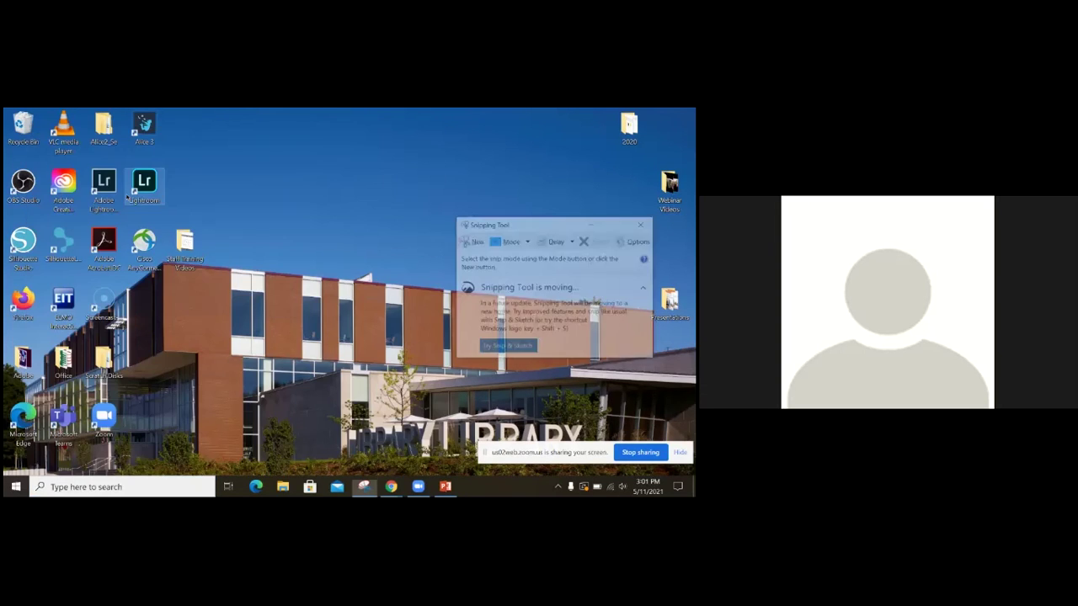
pyautogui.moveTo(511, 223); pyautogui.dragTo(402, 209)
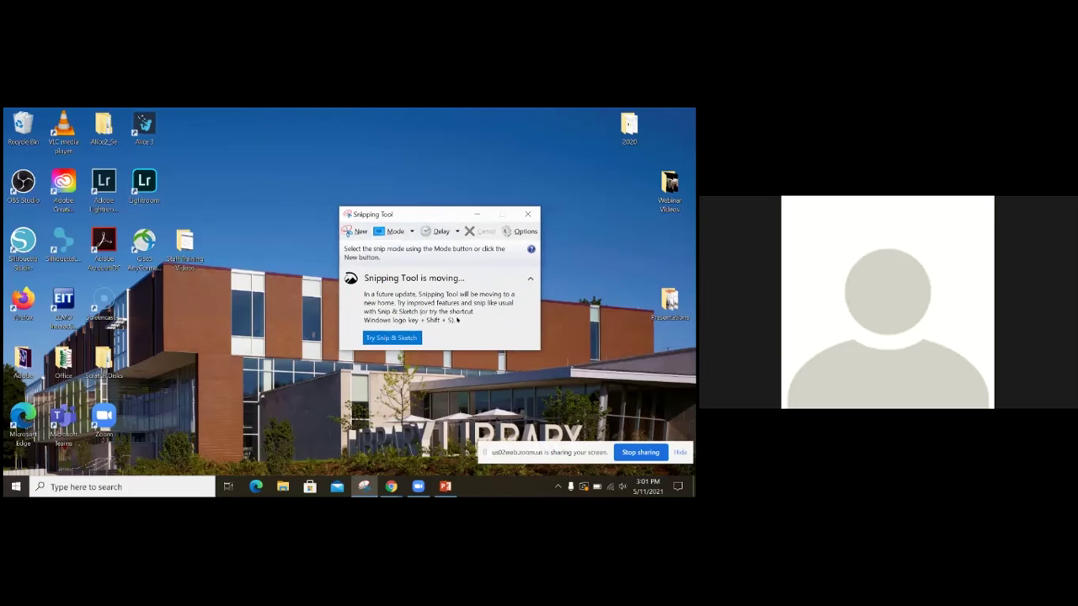
# View the Snipping Tool's delay choices from No Delay to 5 Seconds and dismiss the list without changing the setting.
pyautogui.click(440, 230)
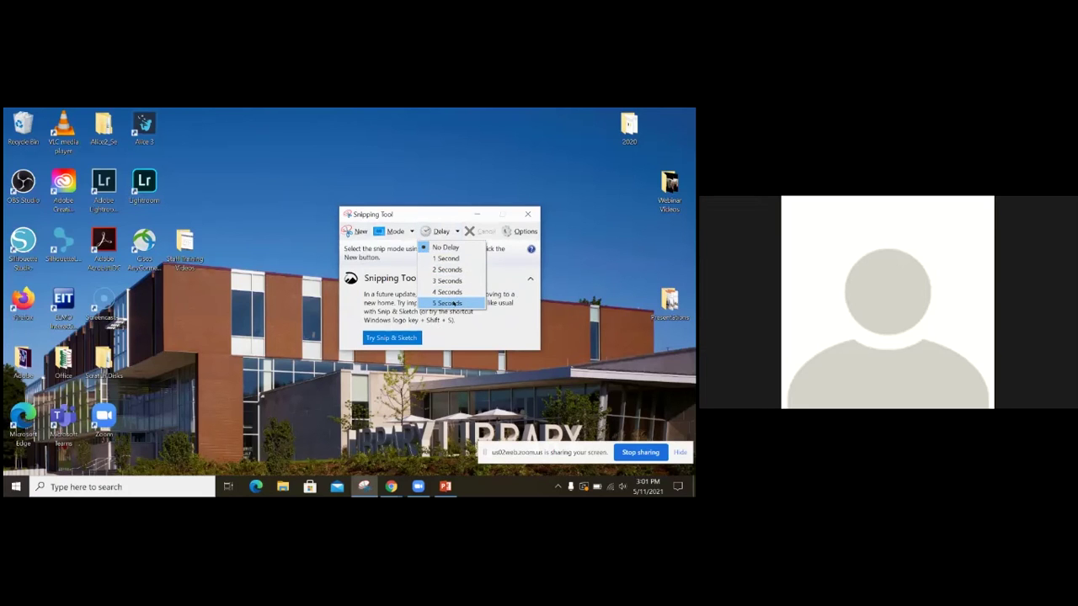
pyautogui.click(454, 231)
pyautogui.click(456, 231)
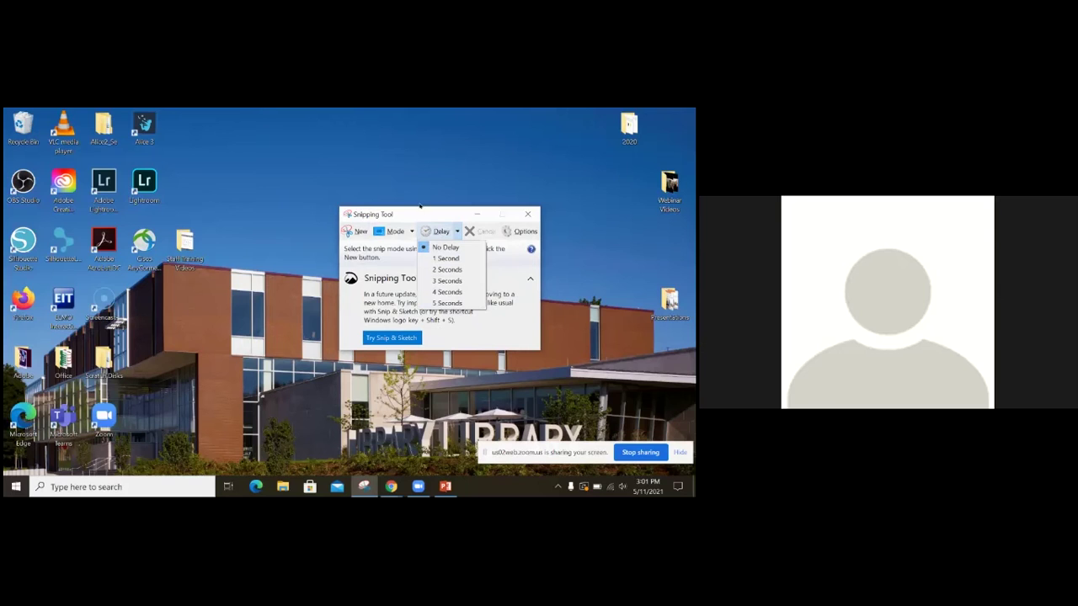
pyautogui.click(419, 214)
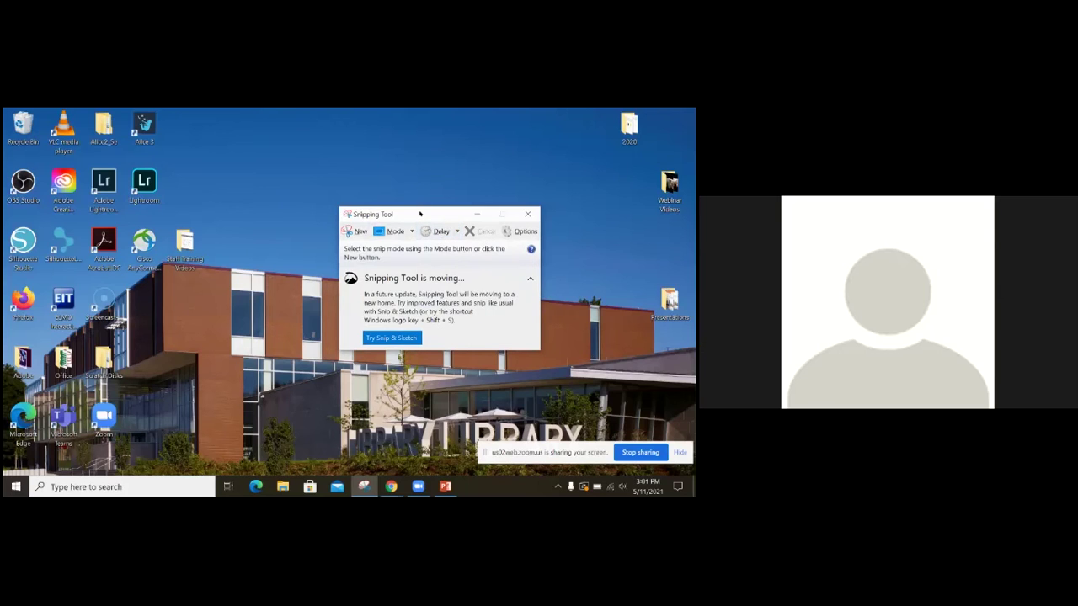
# Capture a new snip around the Recycle Bin desktop icon and close the Snipping Tool without saving the snip.
pyautogui.click(361, 232)
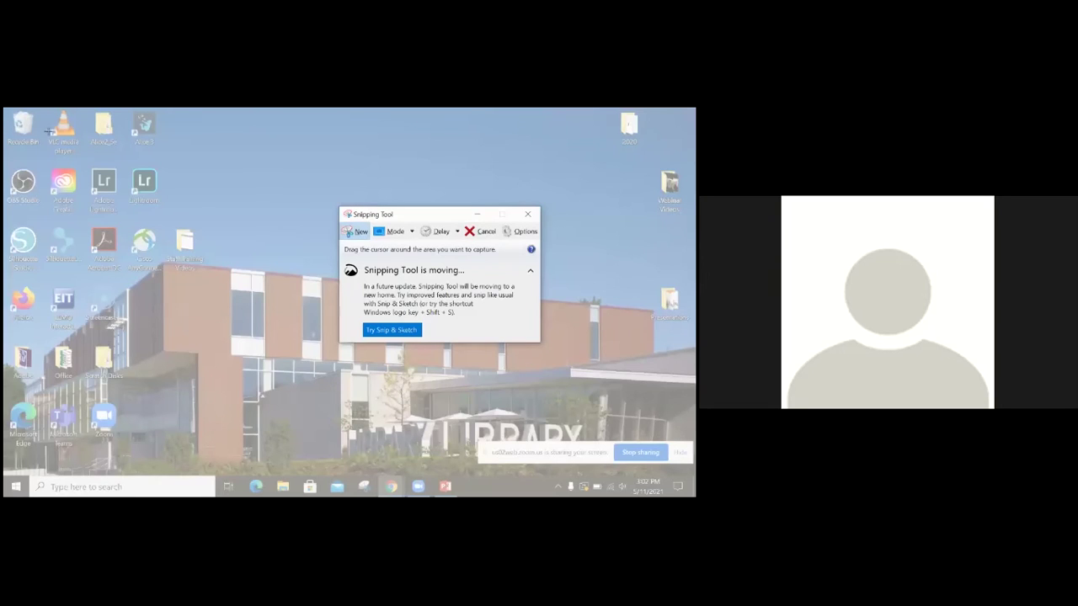
pyautogui.moveTo(4, 109); pyautogui.dragTo(217, 337)
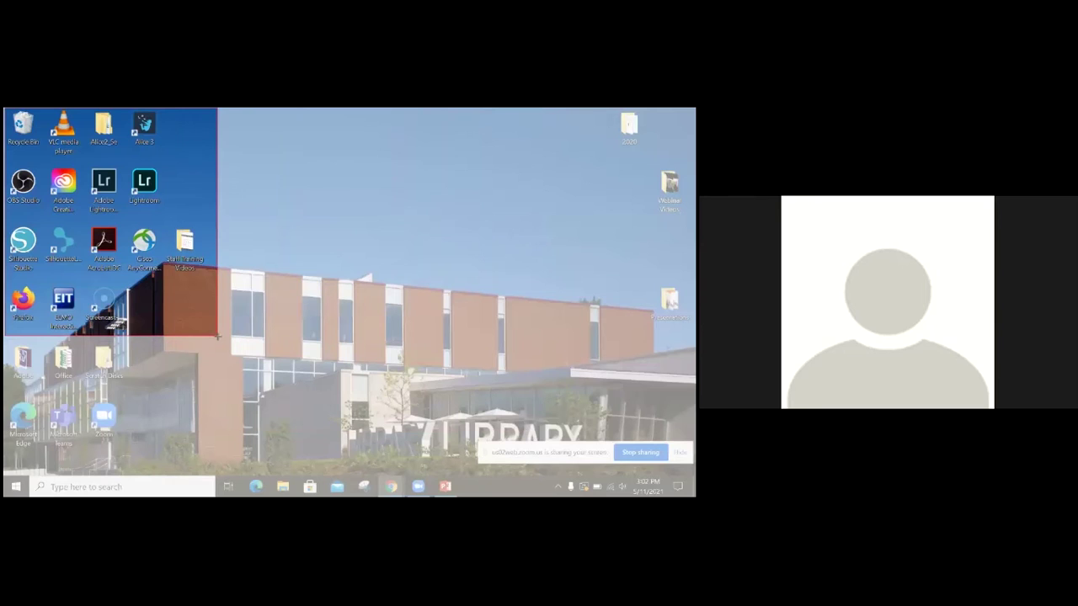
pyautogui.moveTo(217, 337); pyautogui.dragTo(48, 156)
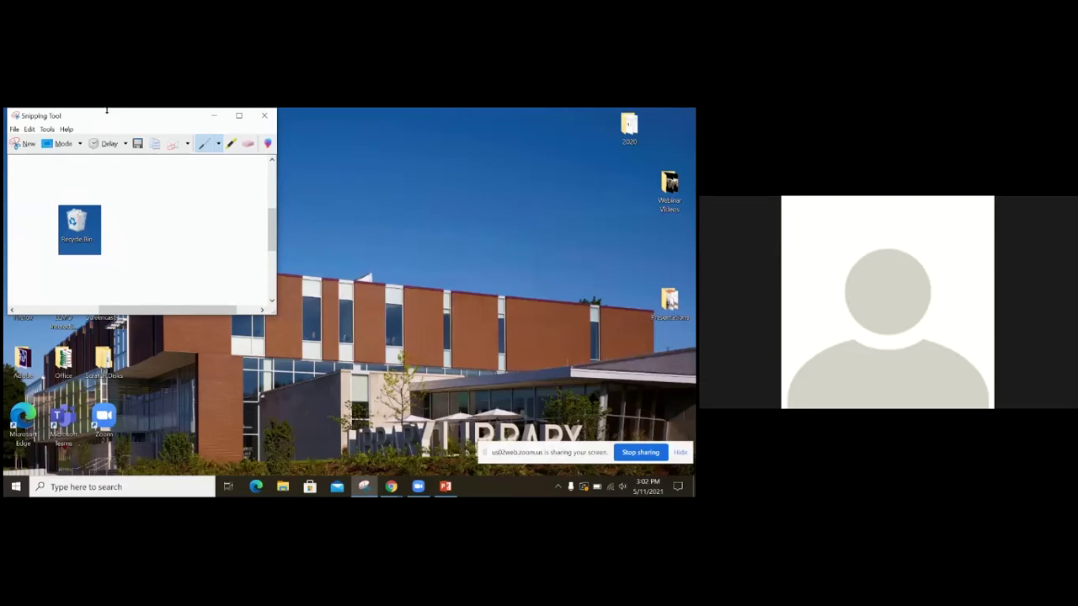
pyautogui.moveTo(128, 117); pyautogui.dragTo(329, 149)
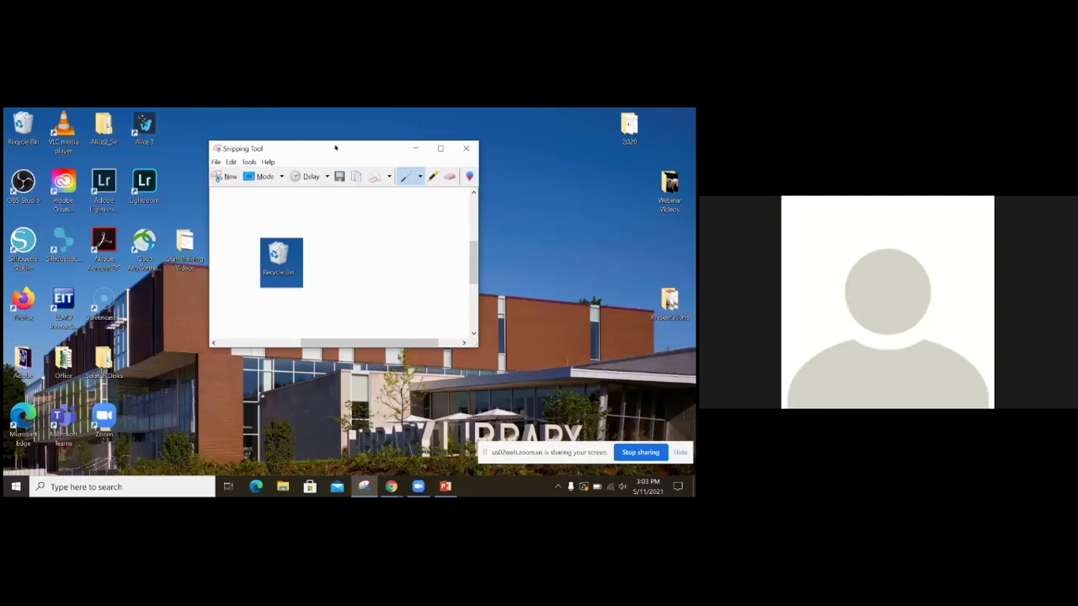
pyautogui.click(466, 150)
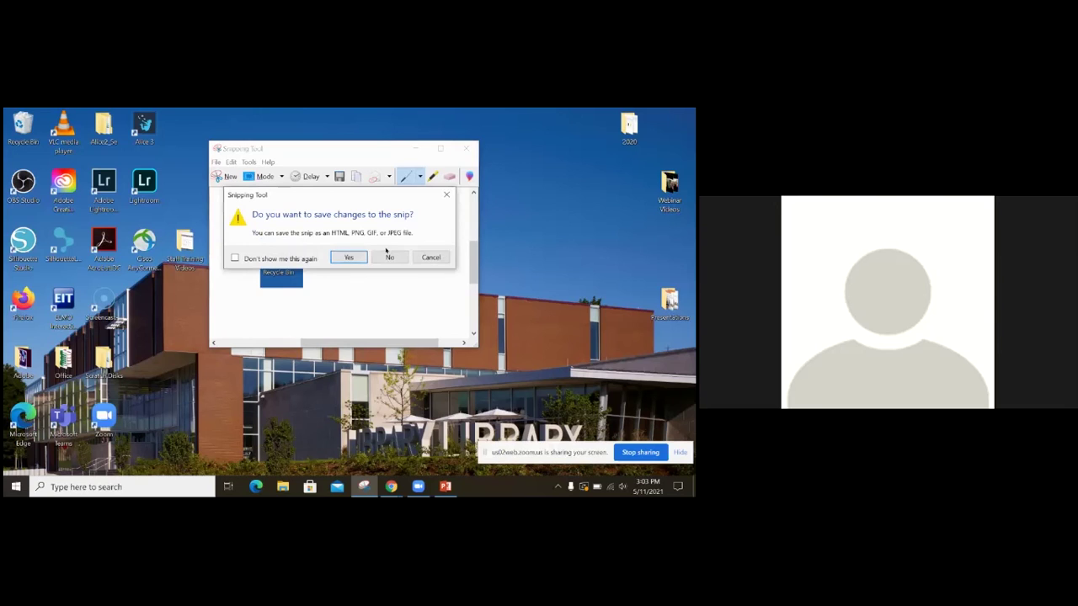
pyautogui.click(389, 256)
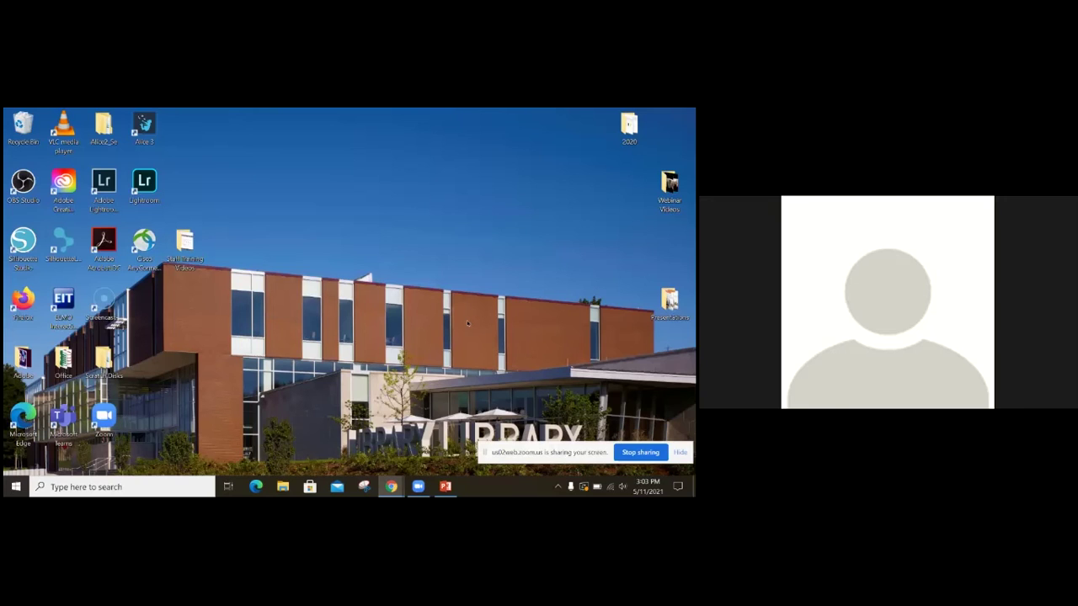
# Open File Explorer from the taskbar, move its window up slightly and close it.
pyautogui.click(283, 486)
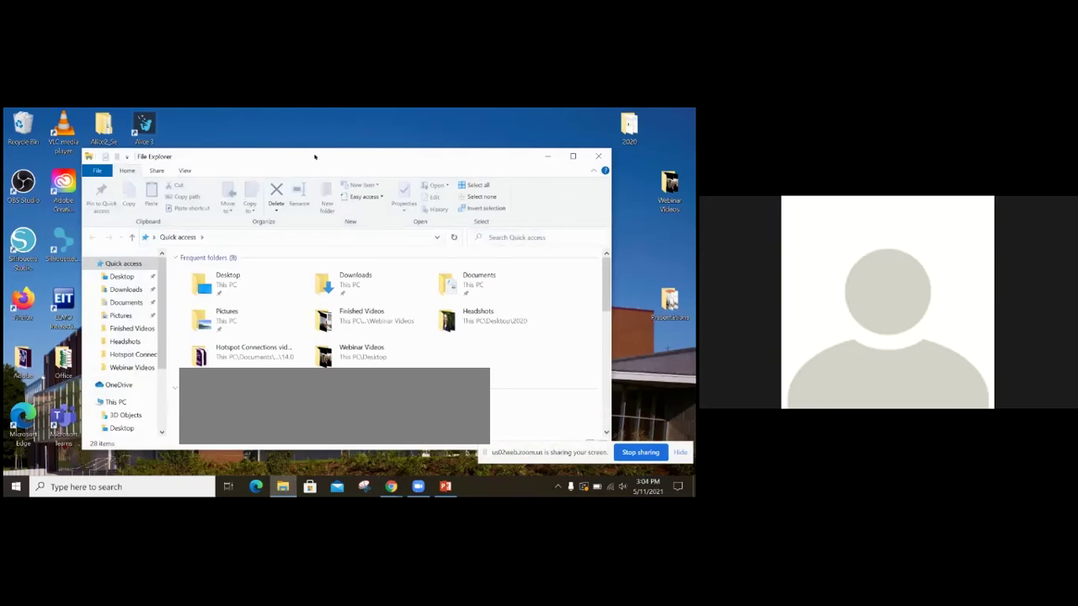
pyautogui.moveTo(316, 156); pyautogui.dragTo(308, 125)
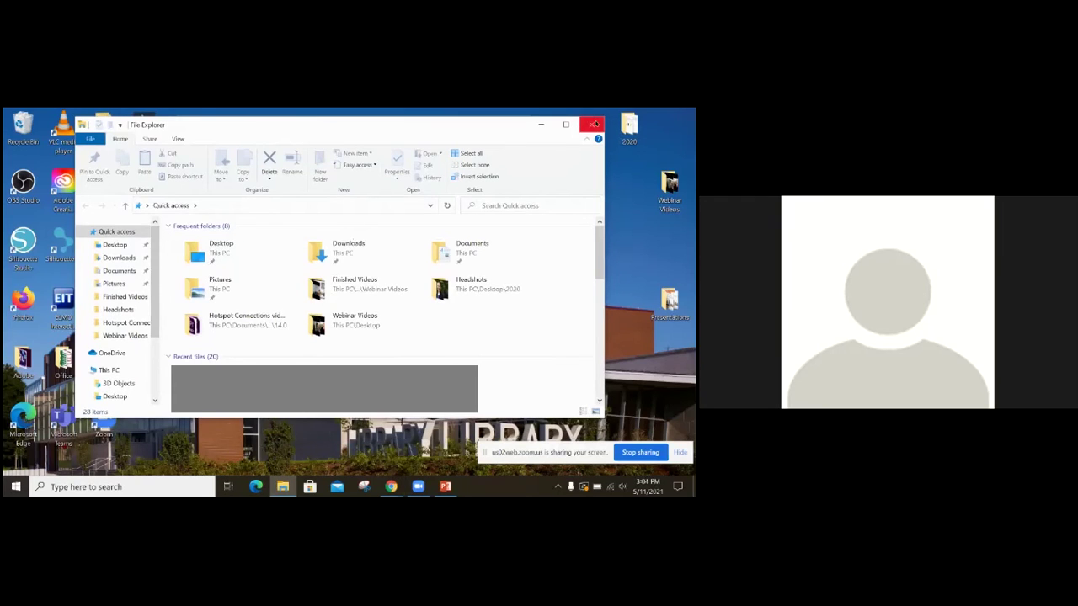
pyautogui.click(592, 124)
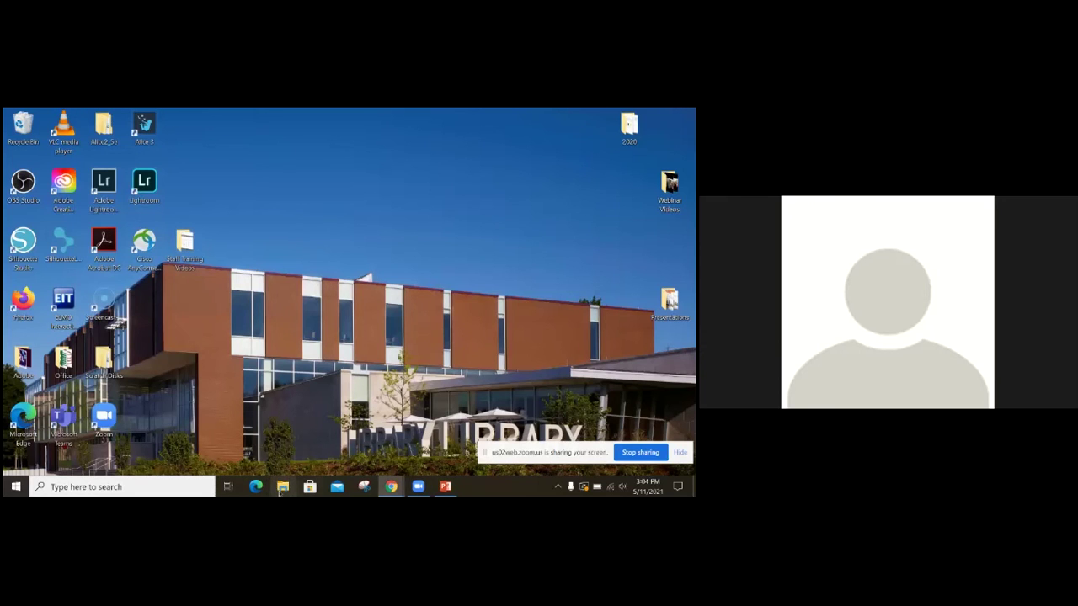
# Search Windows for "file e", open File Explorer from the results and shift its window slightly.
pyautogui.click(159, 485)
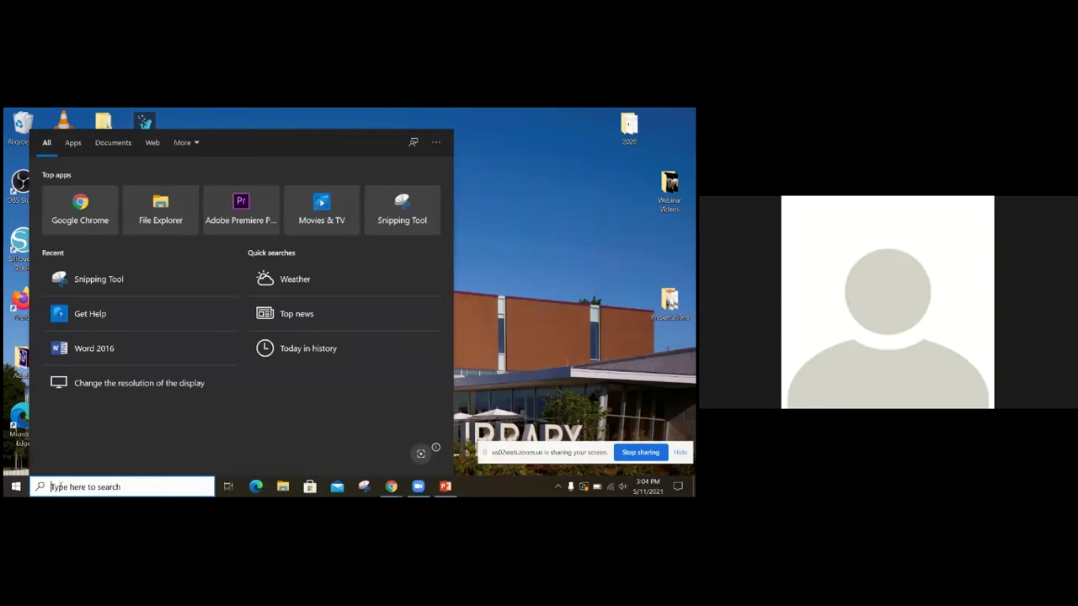
pyautogui.write('file e')
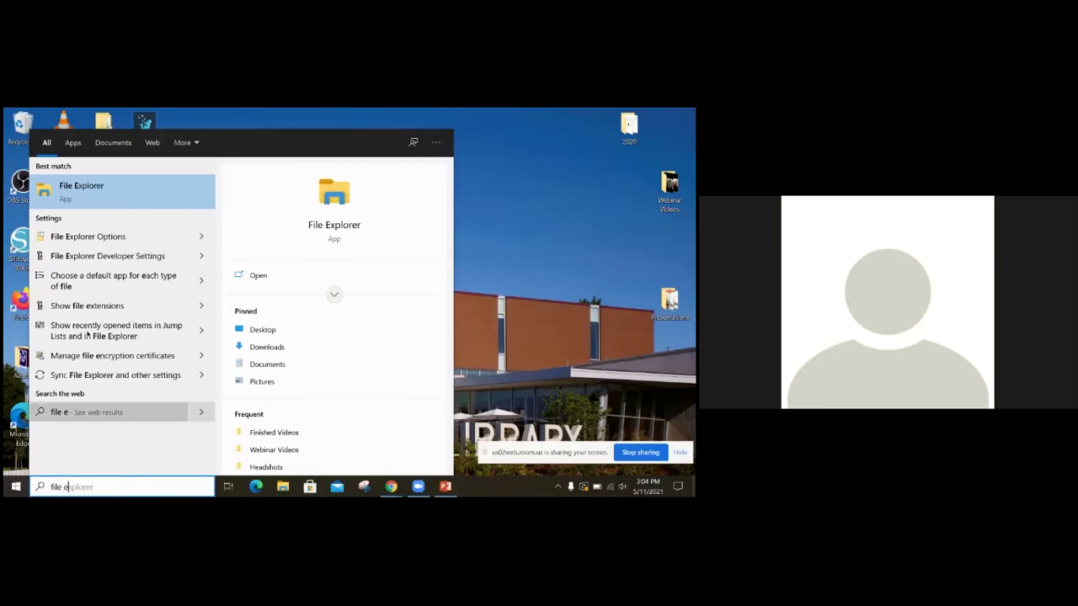
pyautogui.click(101, 186)
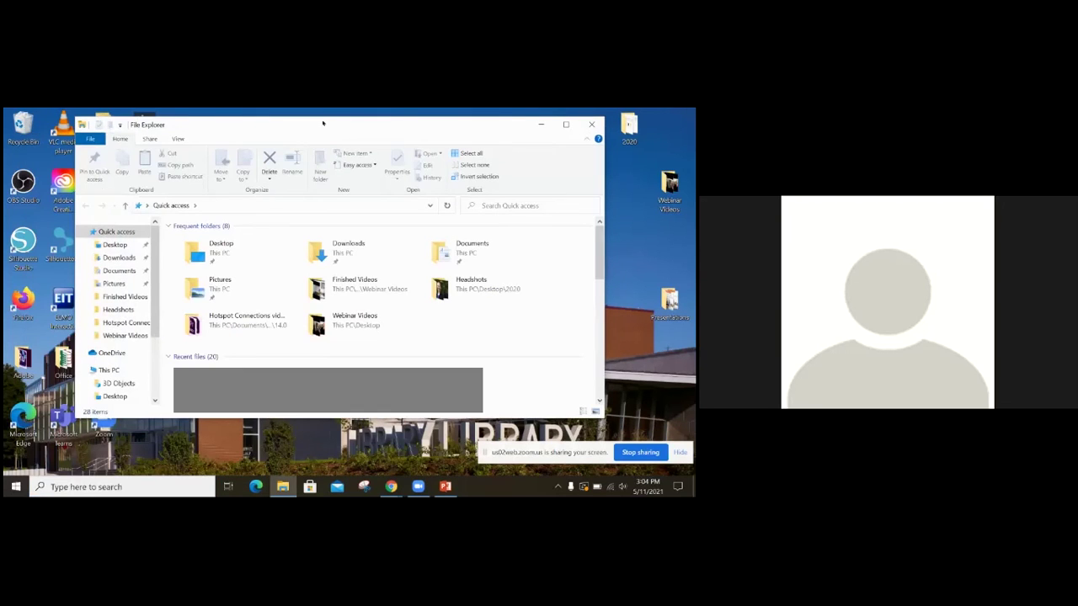
pyautogui.moveTo(323, 124); pyautogui.dragTo(337, 130)
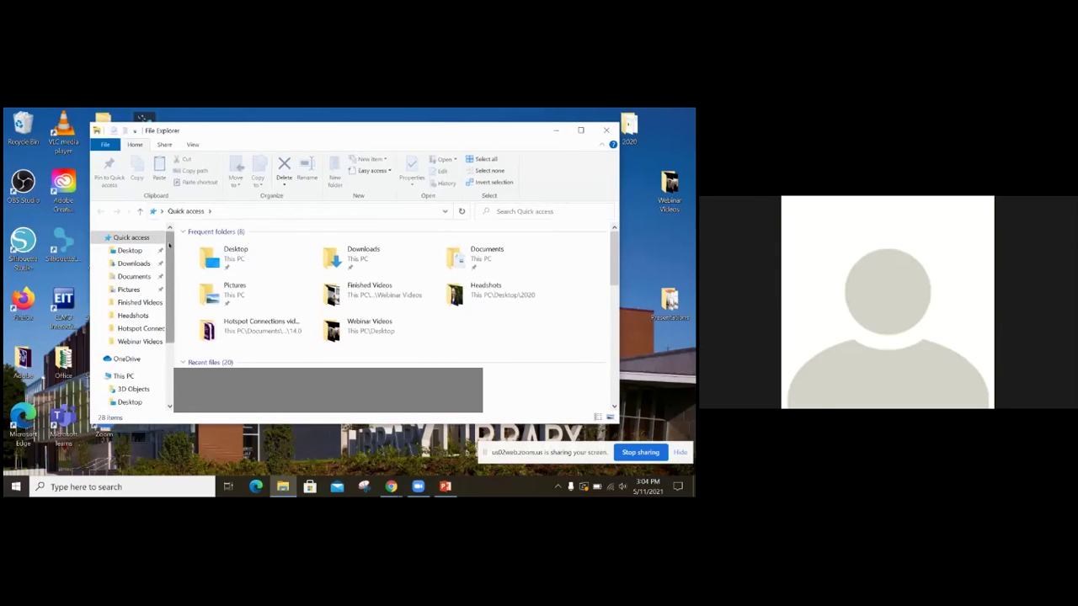
# Look through File Explorer's Quick access, This PC and Network locations, and close the window.
pyautogui.scroll(-3, 168, 243)
pyautogui.scroll(3, 168, 242)
pyautogui.moveTo(169, 244); pyautogui.dragTo(164, 318)
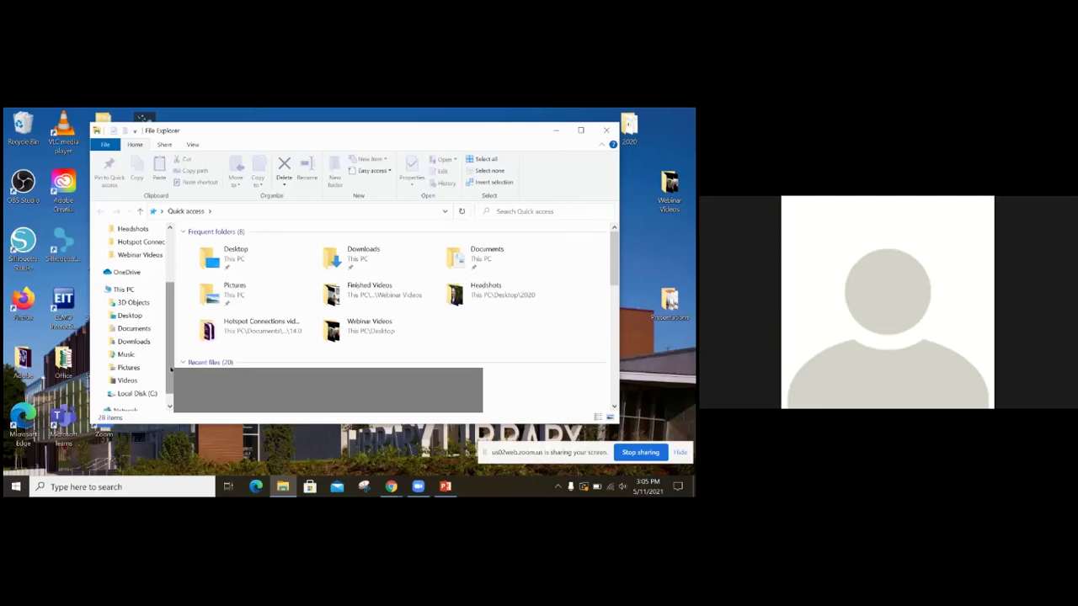
pyautogui.moveTo(171, 371); pyautogui.dragTo(167, 377)
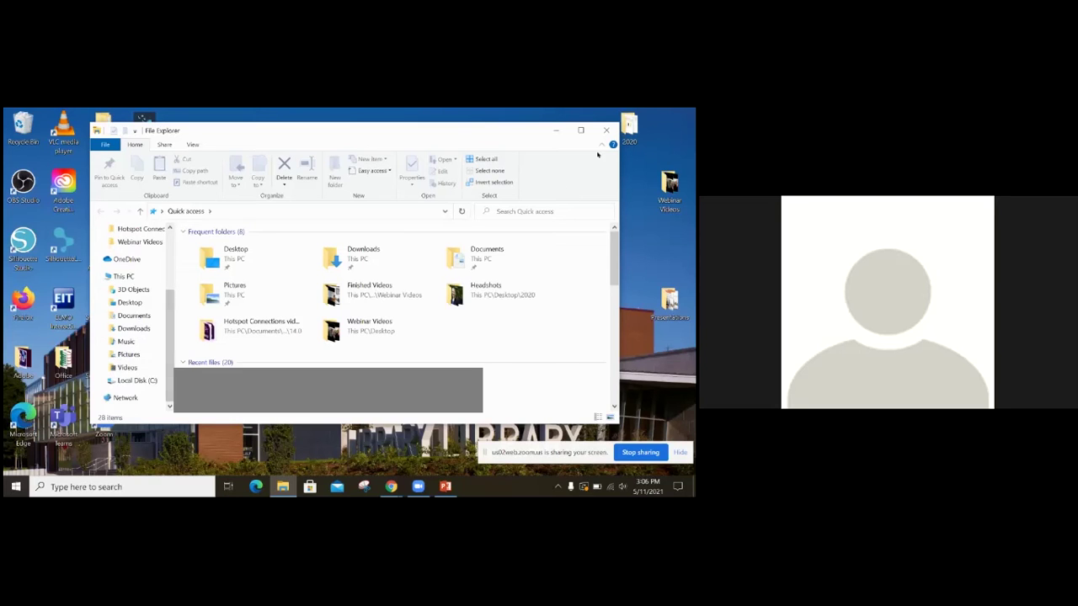
pyautogui.click(606, 130)
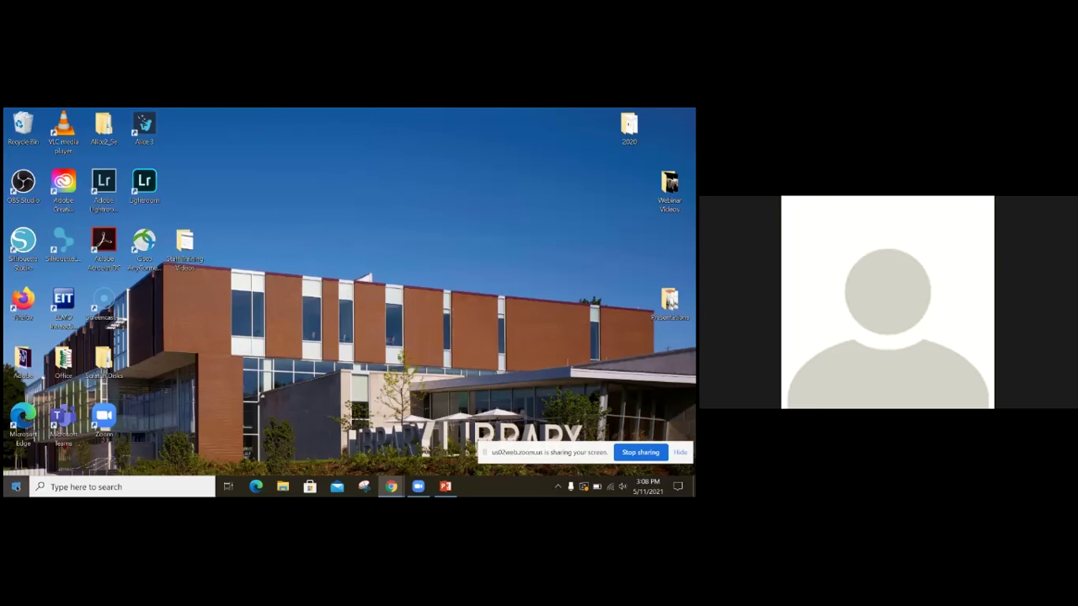
# Show the Start menu's power options, including Sleep, Shut down and Restart.
pyautogui.click(15, 486)
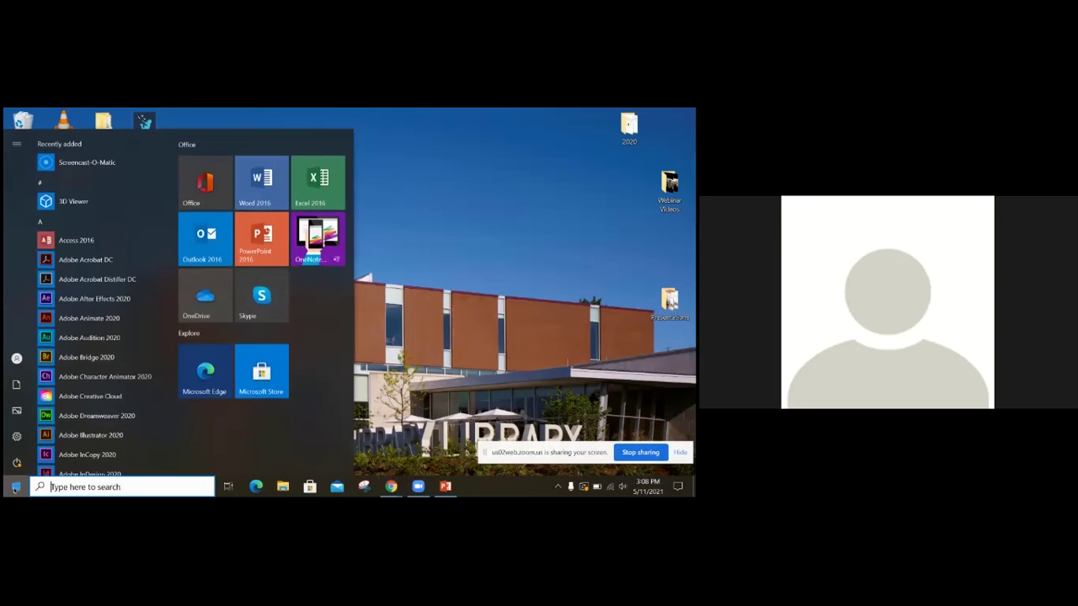
pyautogui.moveTo(24, 468)
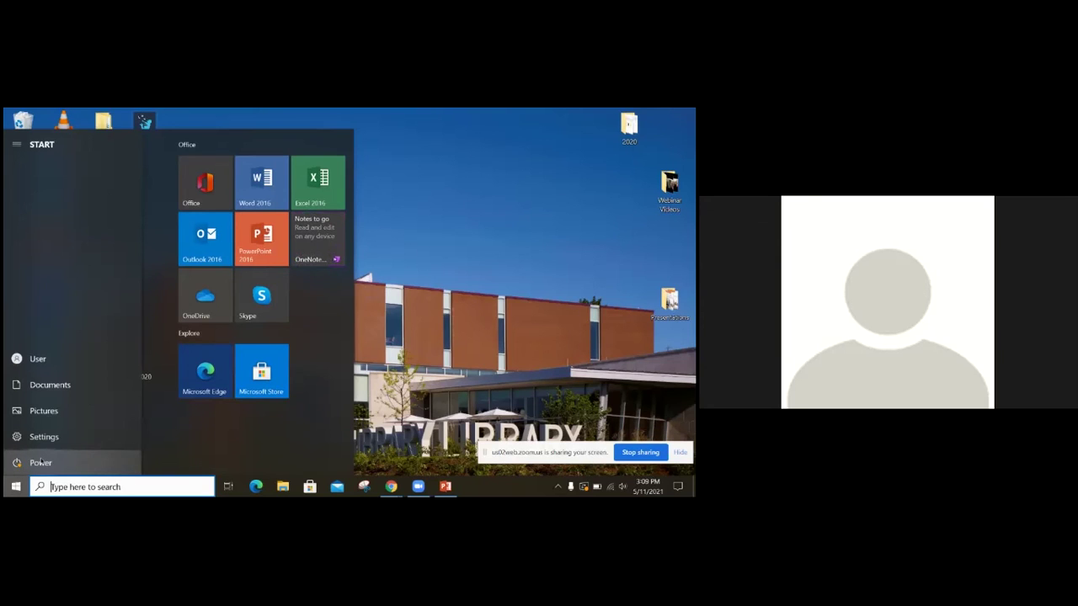
pyautogui.click(38, 460)
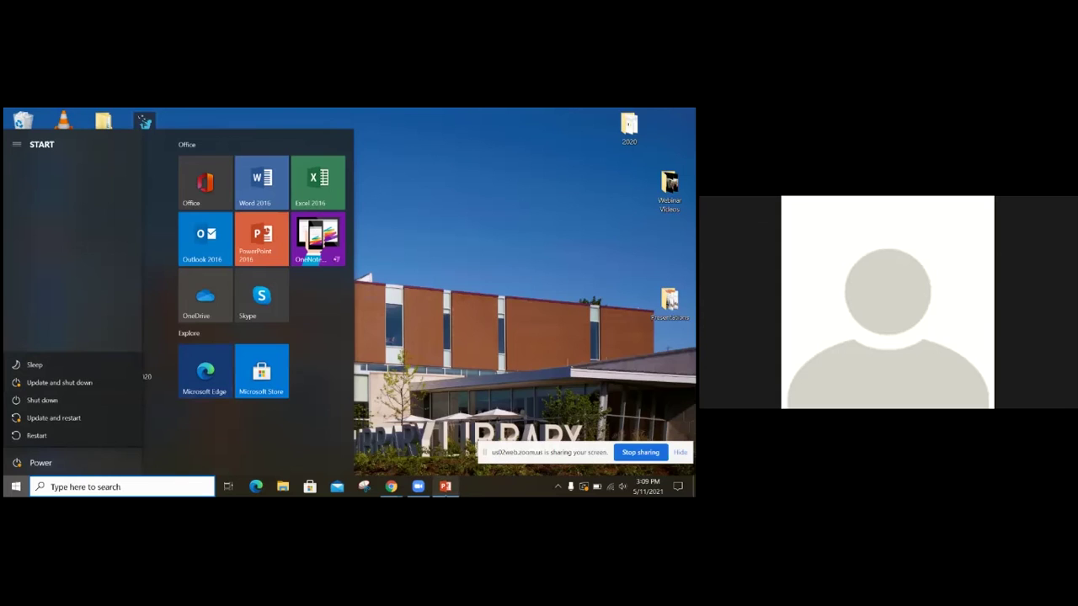
pyautogui.moveTo(444, 487)
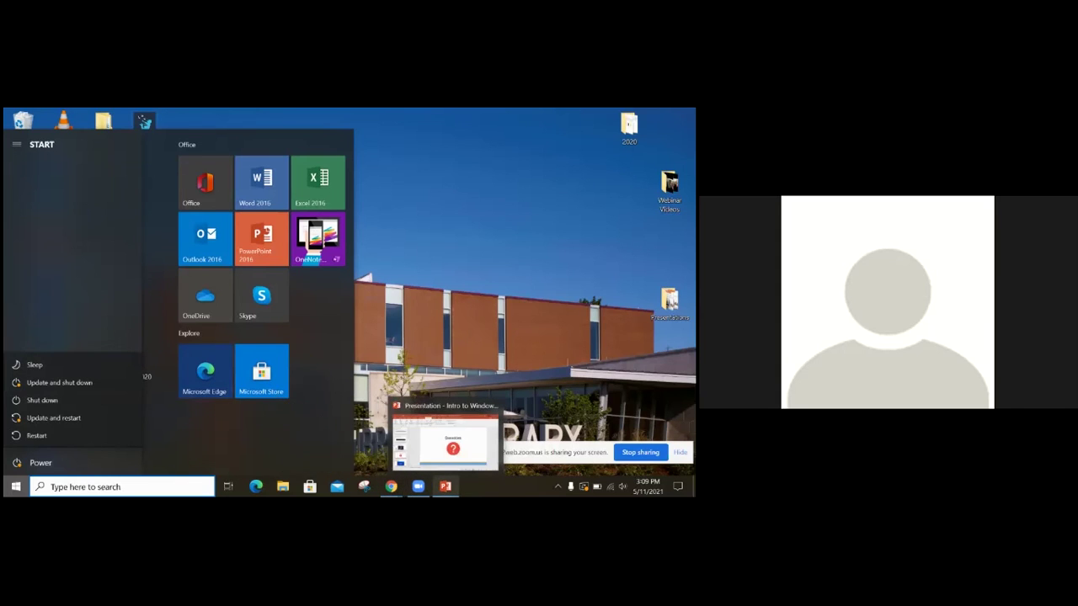
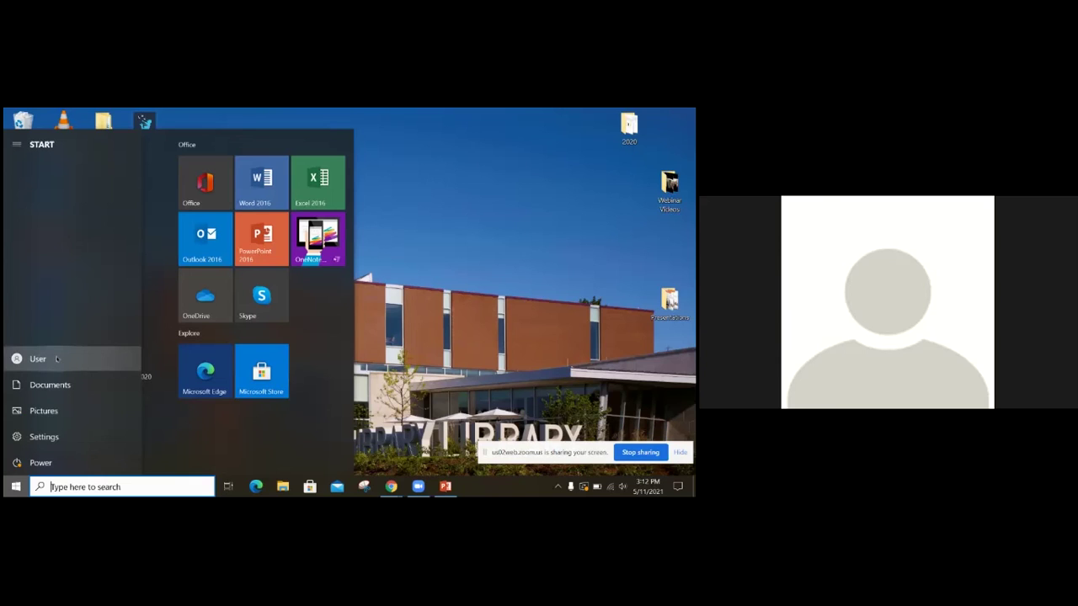
# Show the user account options in the Start menu, close the menu and stop sharing the screen.
pyautogui.click(56, 360)
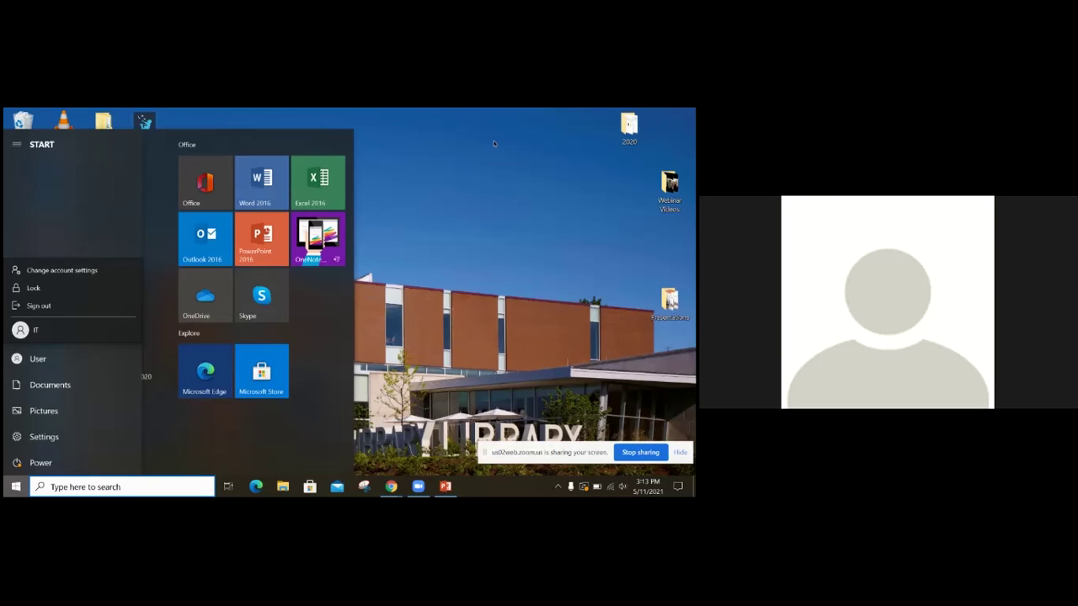
pyautogui.press('Escape')
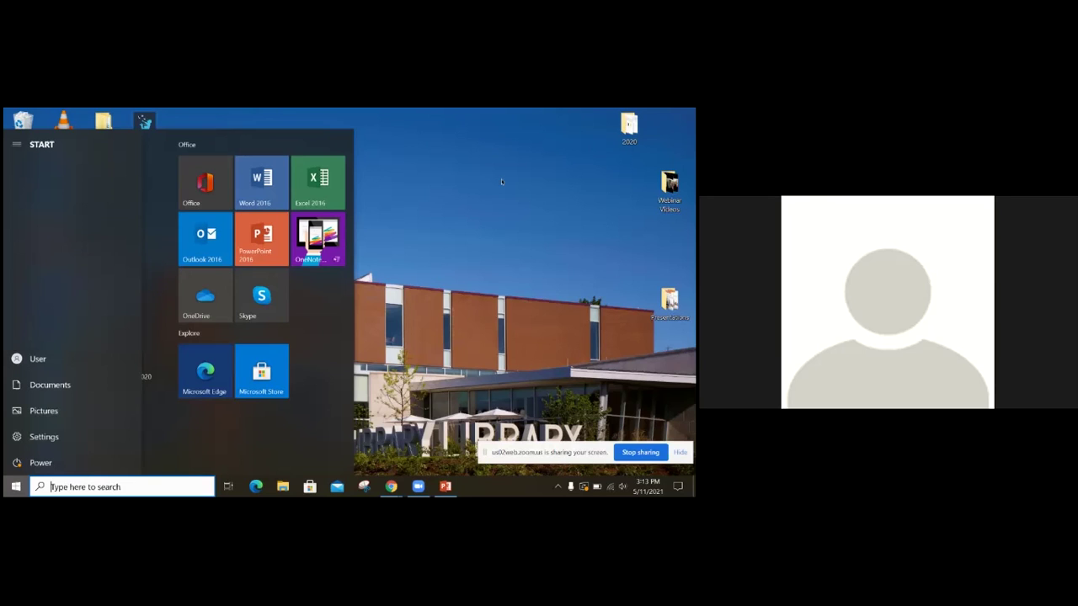
pyautogui.press('Escape')
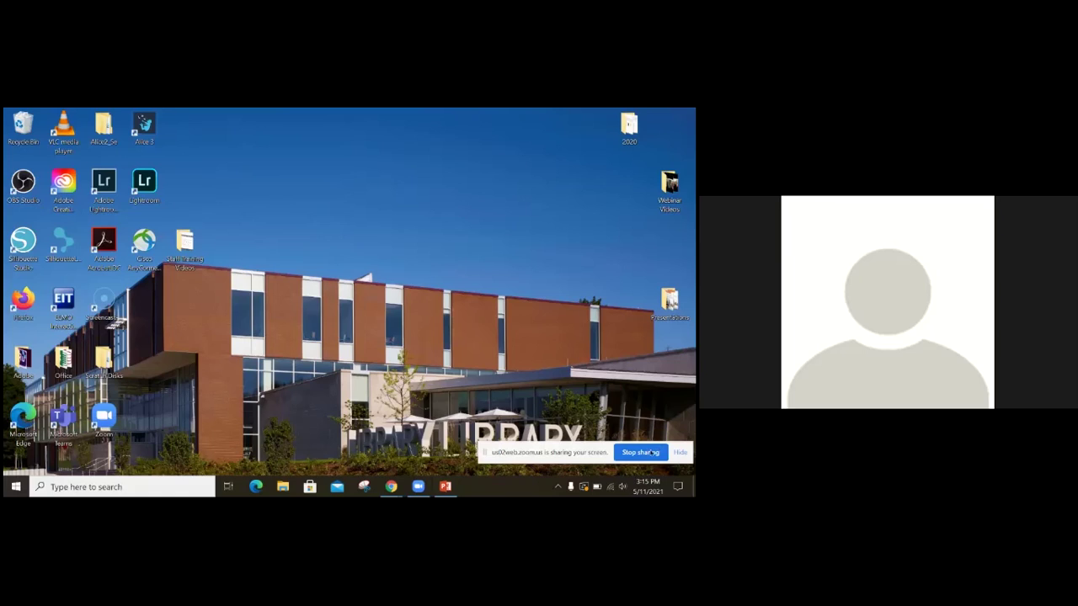
pyautogui.click(652, 453)
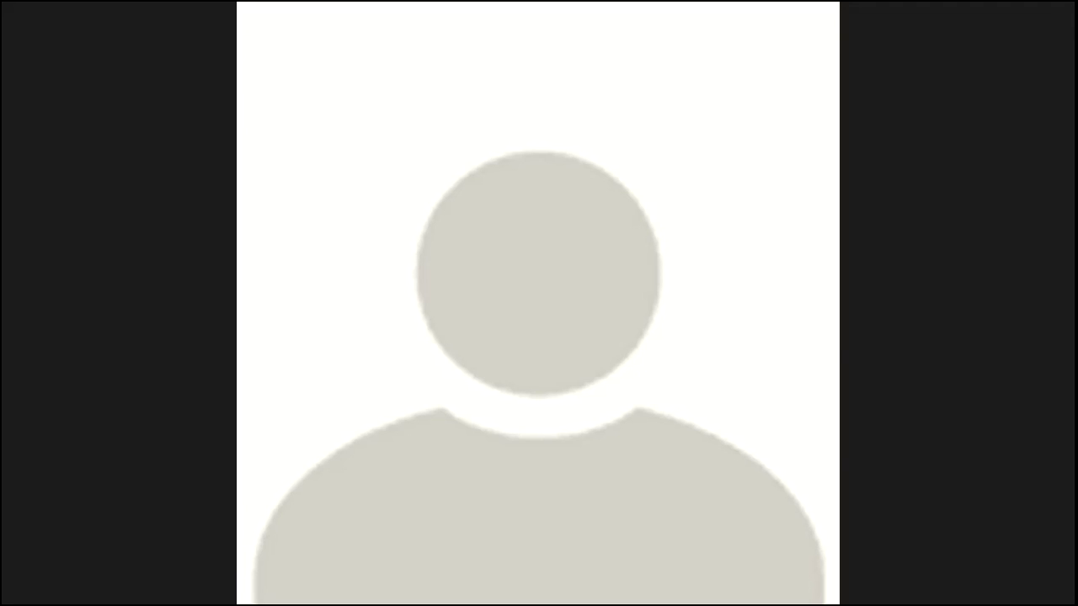
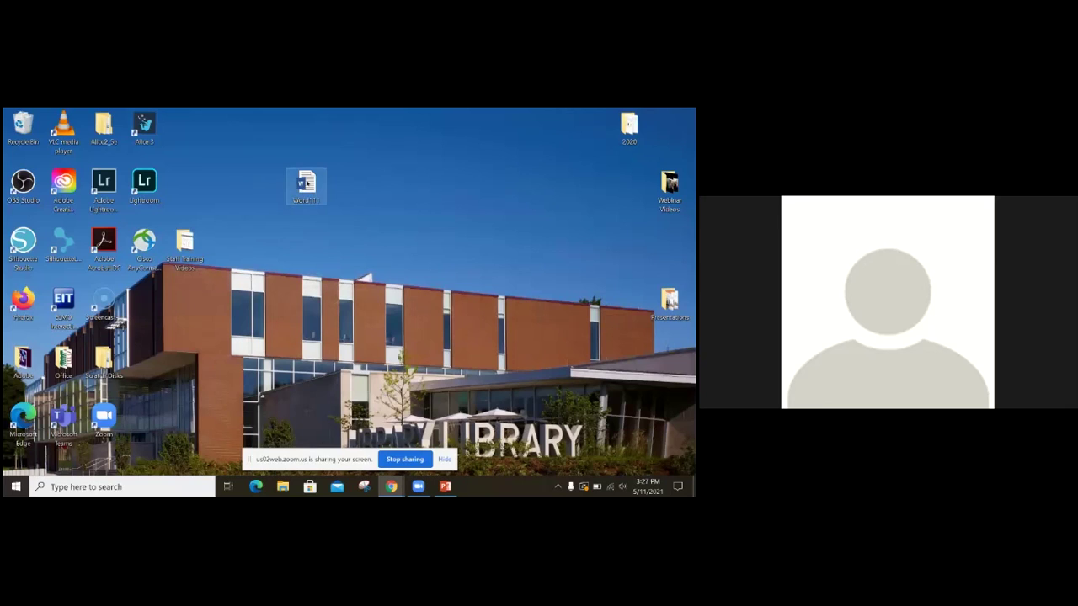
# Move the Word111 document from the desktop to the Recycle Bin and show the bin's options, including Empty Recycle Bin.
pyautogui.moveTo(306, 181); pyautogui.dragTo(59, 134)
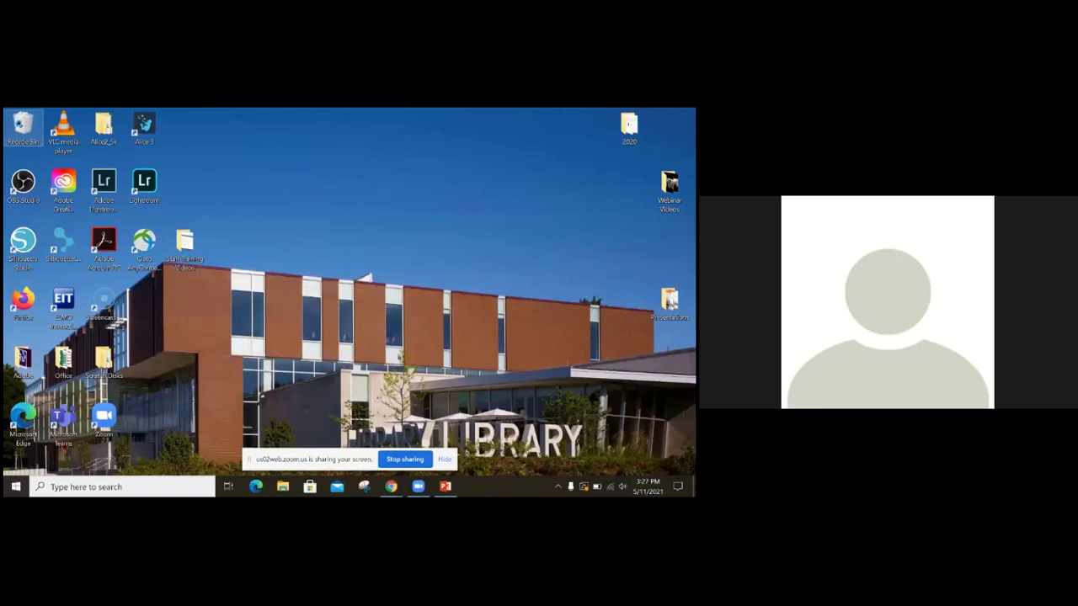
pyautogui.rightClick(17, 122)
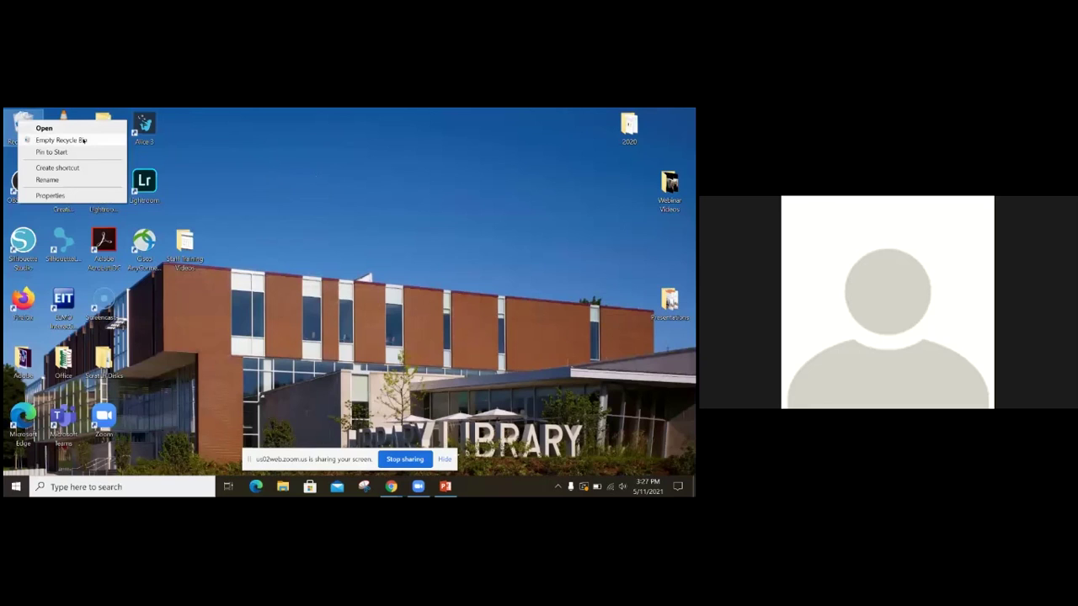
pyautogui.click(279, 162)
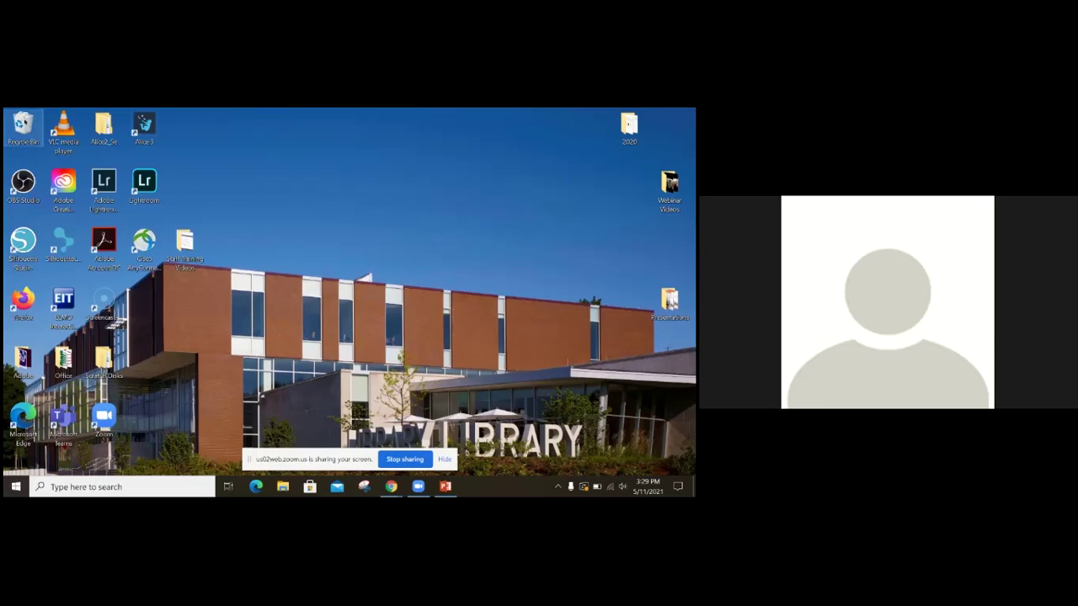
# Open the Recycle Bin from the desktop and move its window slightly to the right.
pyautogui.doubleClick(37, 126)
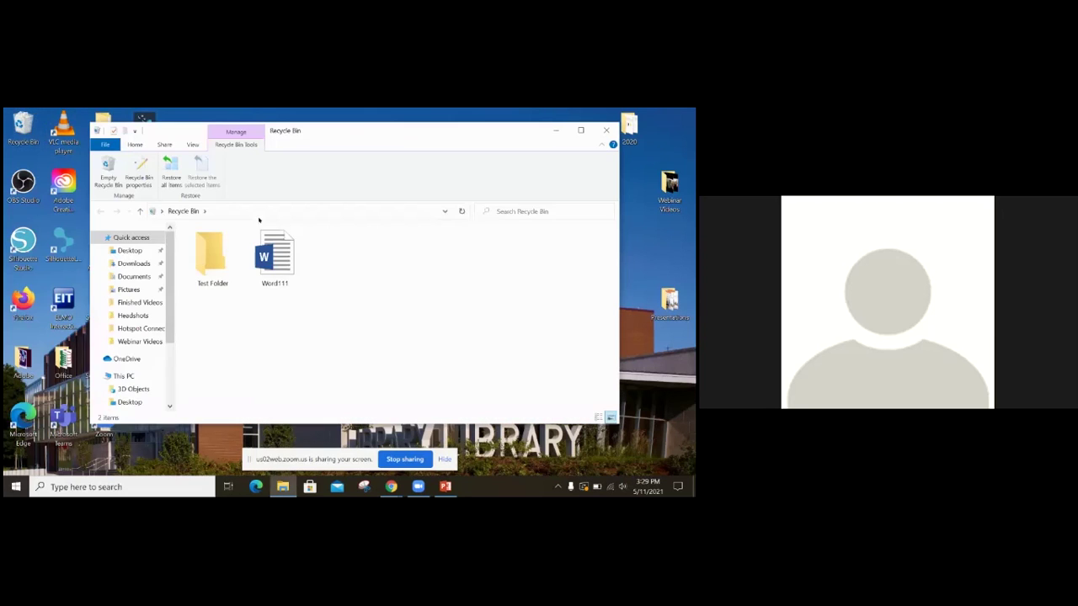
pyautogui.rightClick(407, 136)
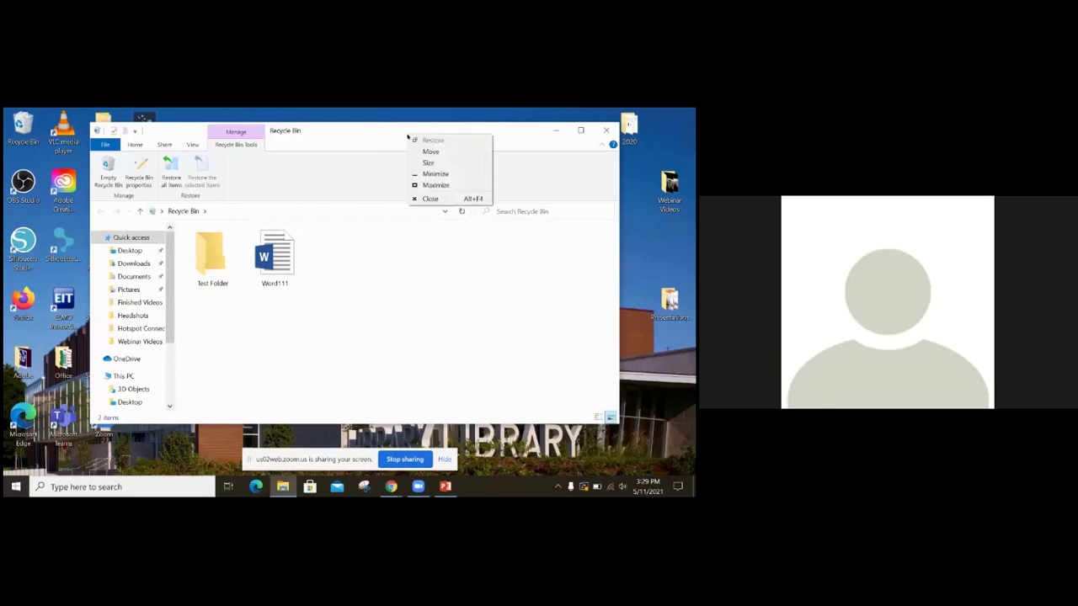
pyautogui.click(446, 290)
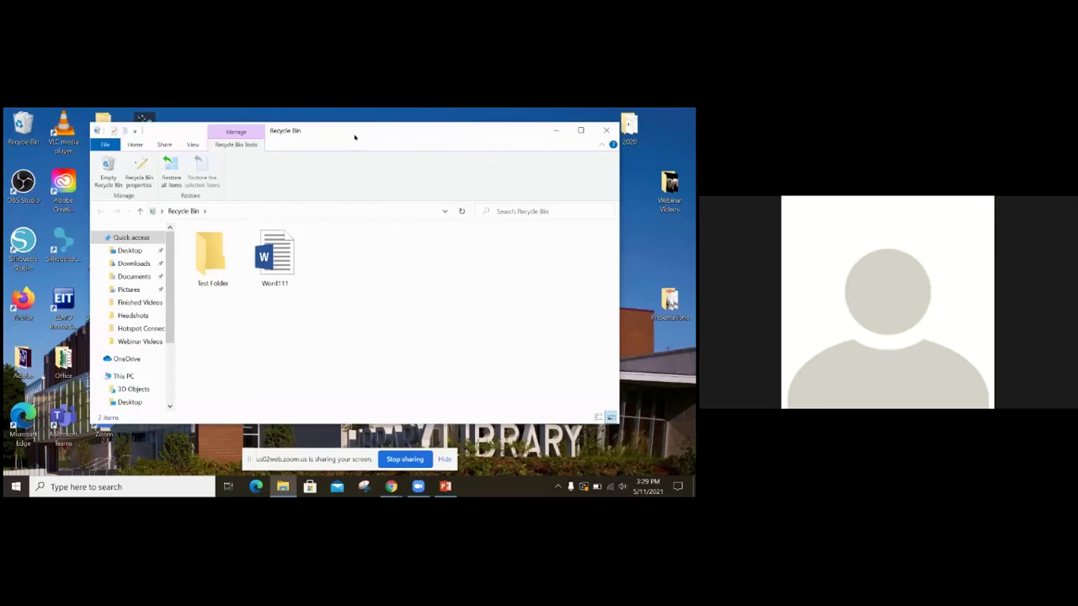
pyautogui.moveTo(357, 134); pyautogui.dragTo(374, 135)
# Select Test Folder and Word111 together in the Recycle Bin, and reduce the selection to Word111 alone.
pyautogui.click(293, 257)
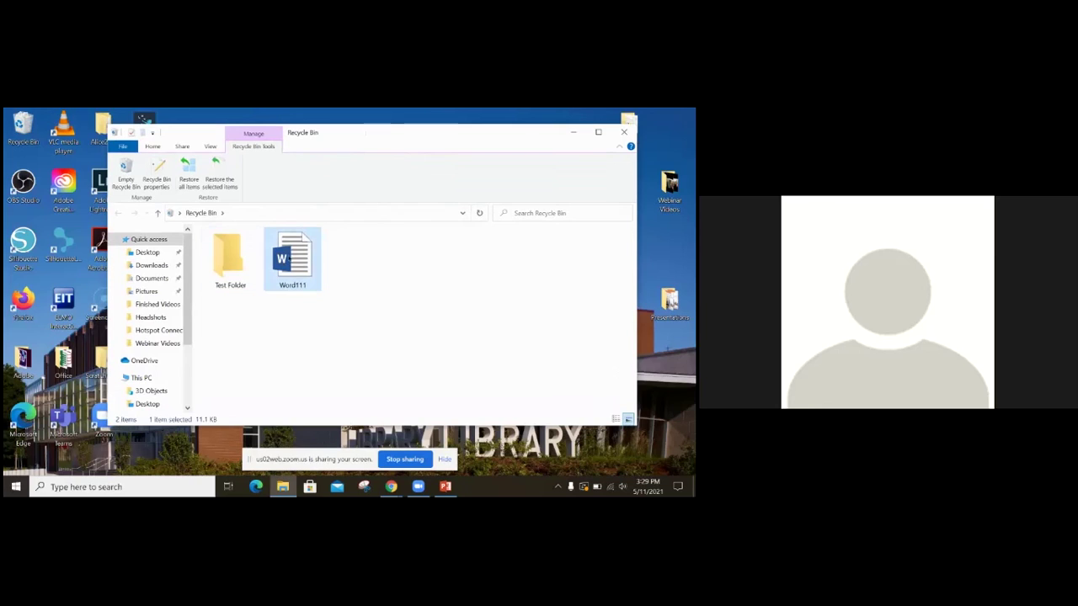
pyautogui.moveTo(286, 255)
pyautogui.click(223, 262)
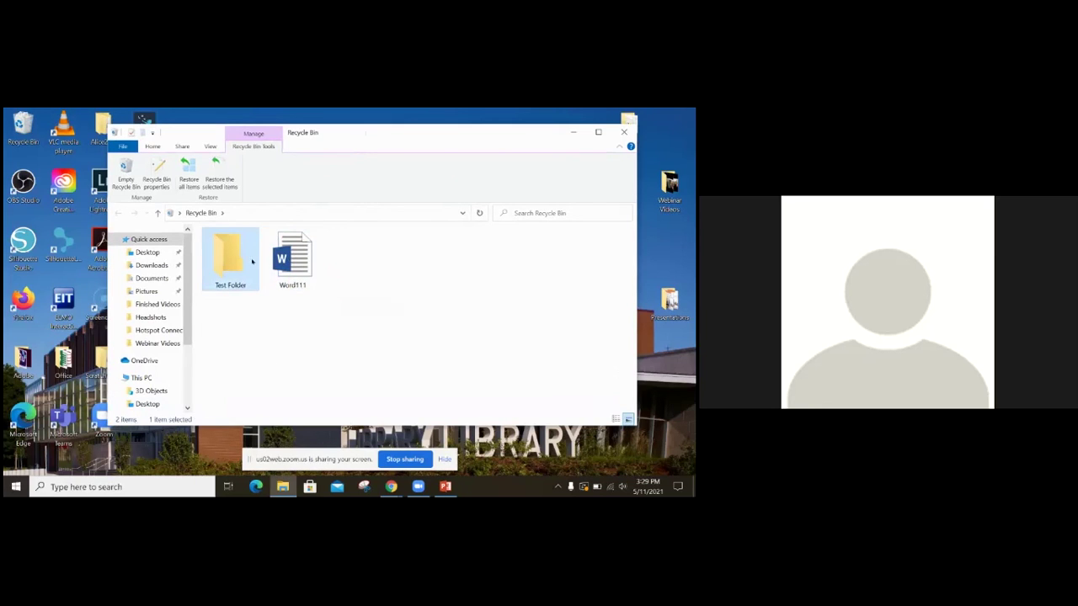
pyautogui.keyDown('ctrl'); pyautogui.click(291, 260); pyautogui.keyUp('ctrl')
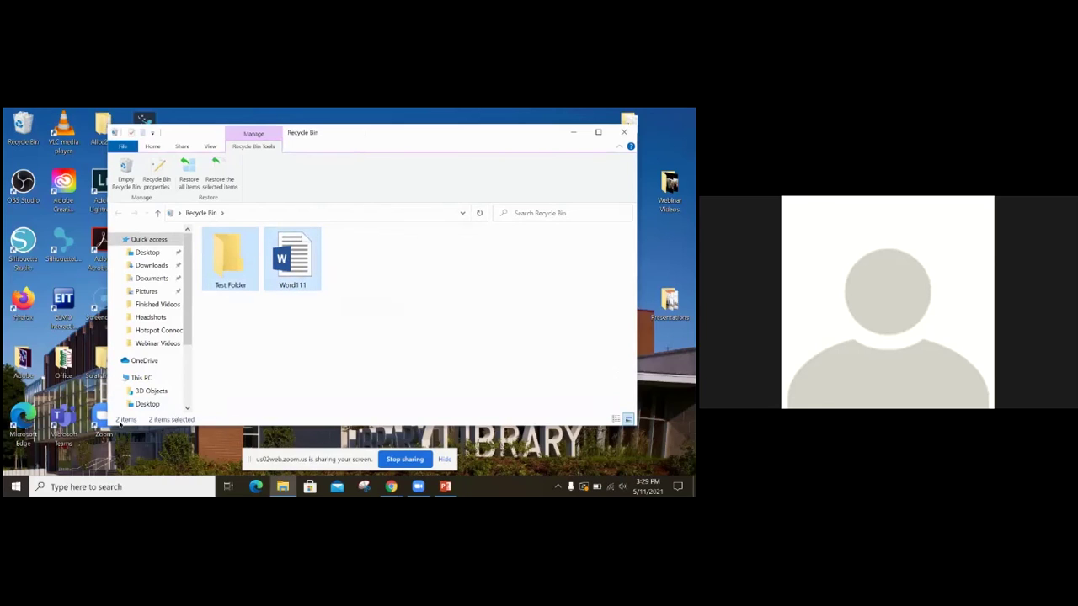
pyautogui.click(298, 261)
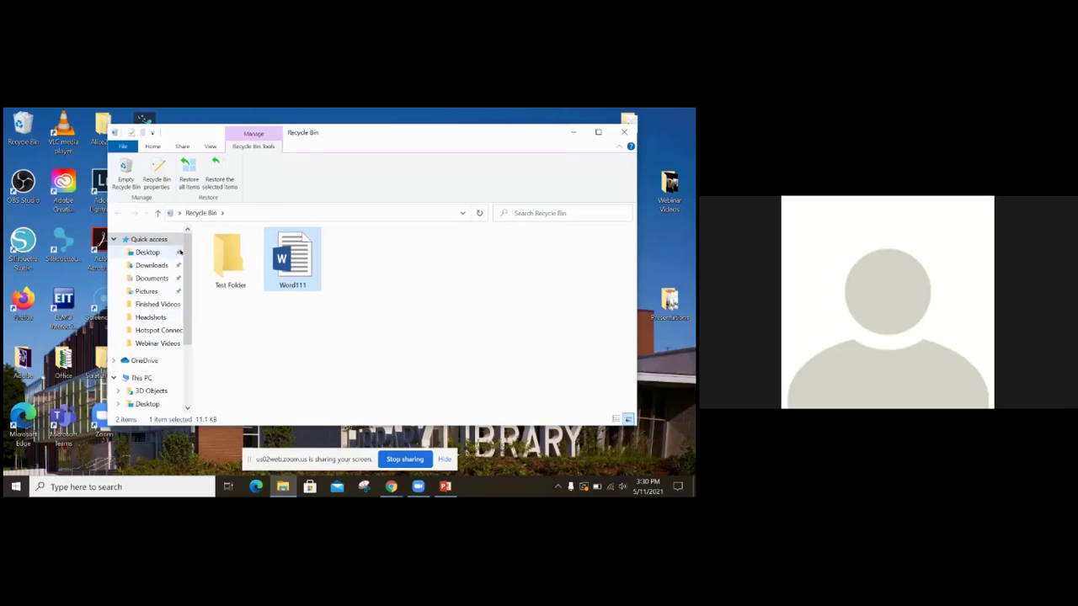
# Make the Recycle Bin window slightly taller and move it a little to the left.
pyautogui.moveTo(187, 259)
pyautogui.mouseDown()
pyautogui.moveTo(189, 274)
pyautogui.moveTo(187, 255)
pyautogui.mouseUp()
pyautogui.moveTo(629, 425); pyautogui.dragTo(630, 446)
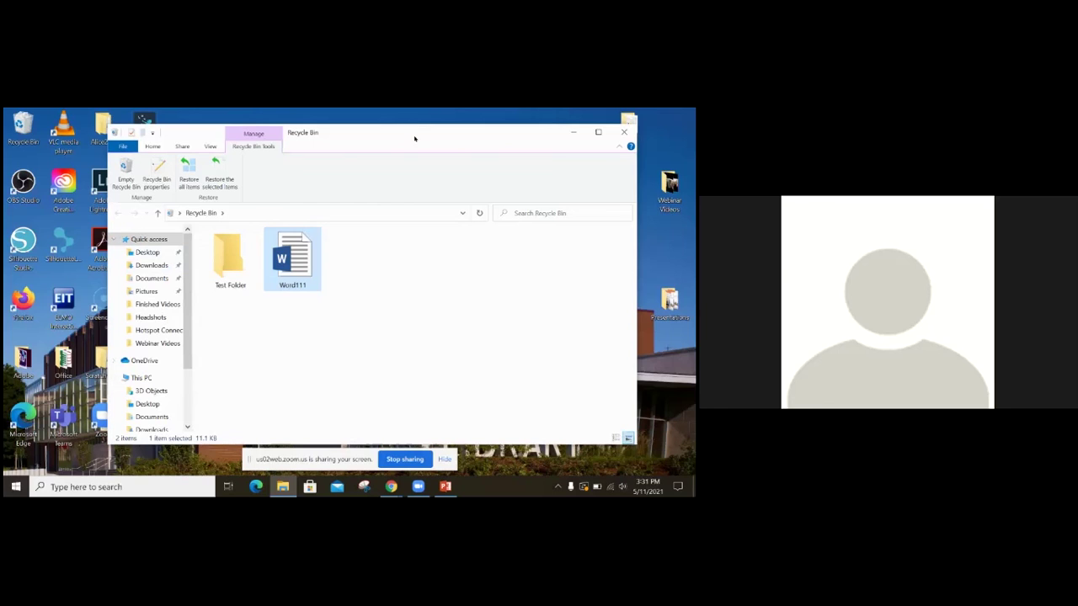
pyautogui.moveTo(415, 139); pyautogui.dragTo(375, 139)
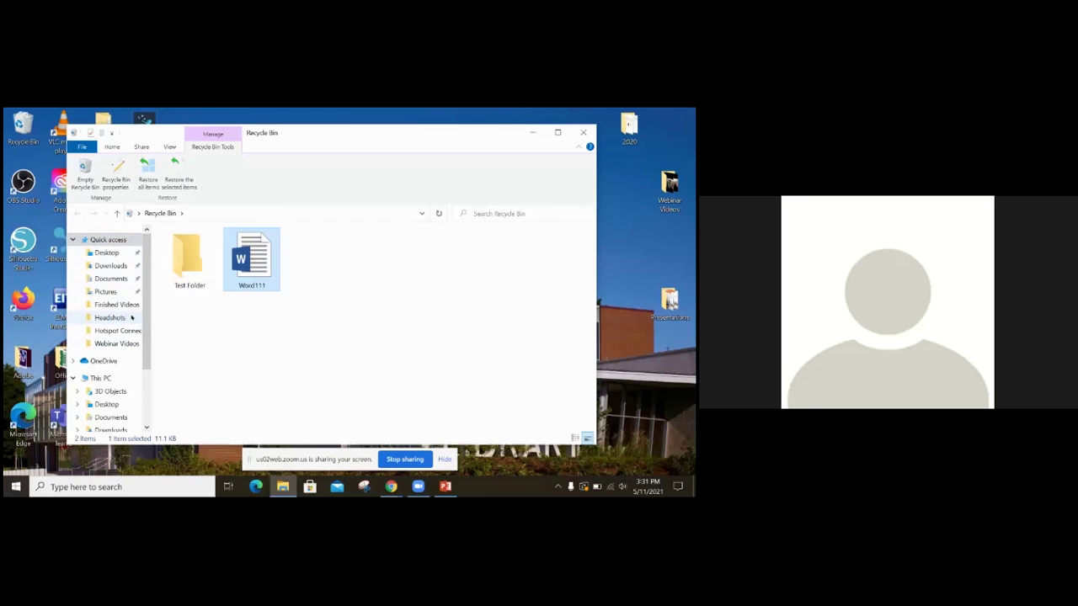
# Look through the Quick access locations, viewing the contents of the Downloads and Headshots folders.
pyautogui.scroll(-1, 142, 294)
pyautogui.scroll(1, 143, 291)
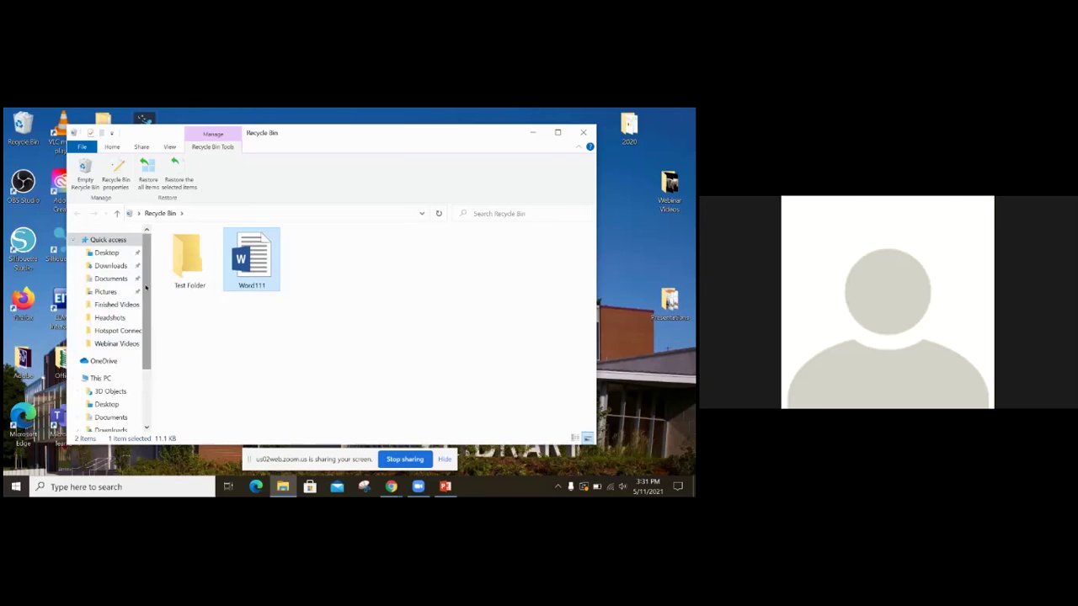
pyautogui.scroll(-2, 146, 288)
pyautogui.scroll(2, 146, 288)
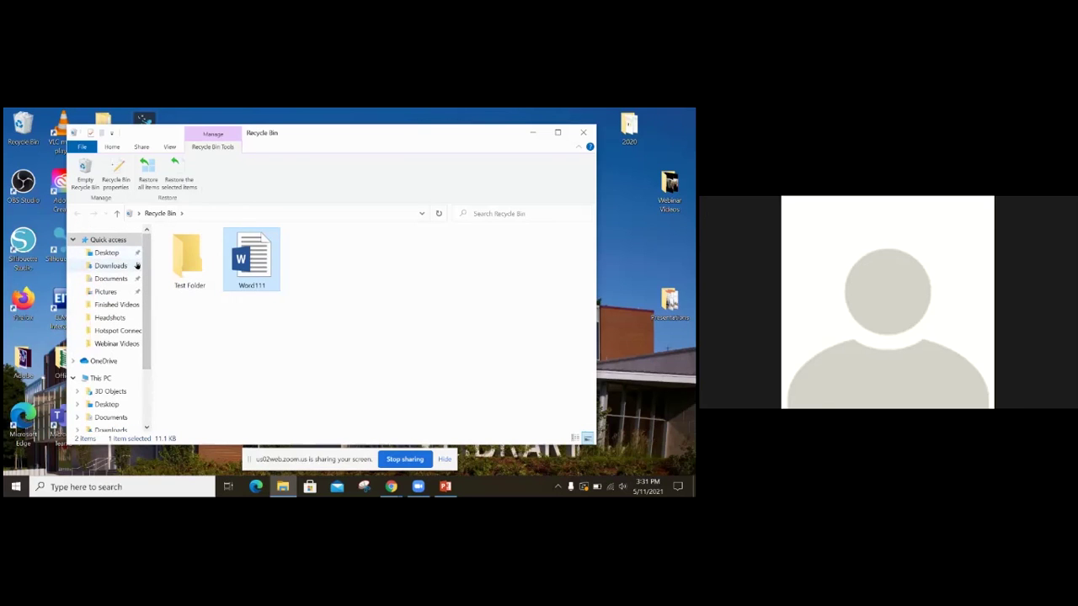
pyautogui.click(110, 266)
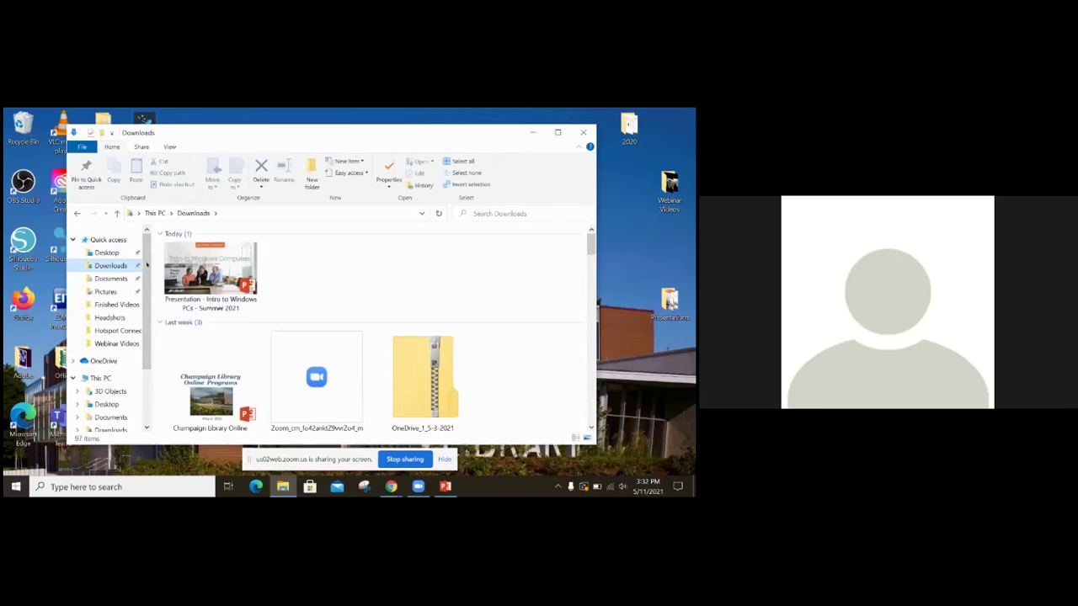
pyautogui.scroll(-1, 147, 309)
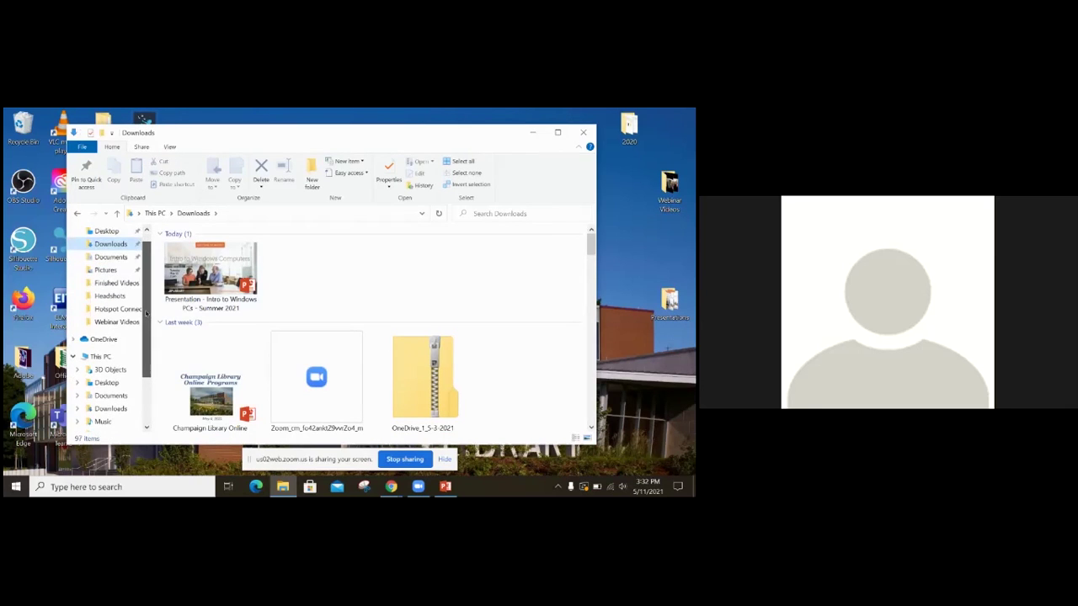
pyautogui.click(122, 296)
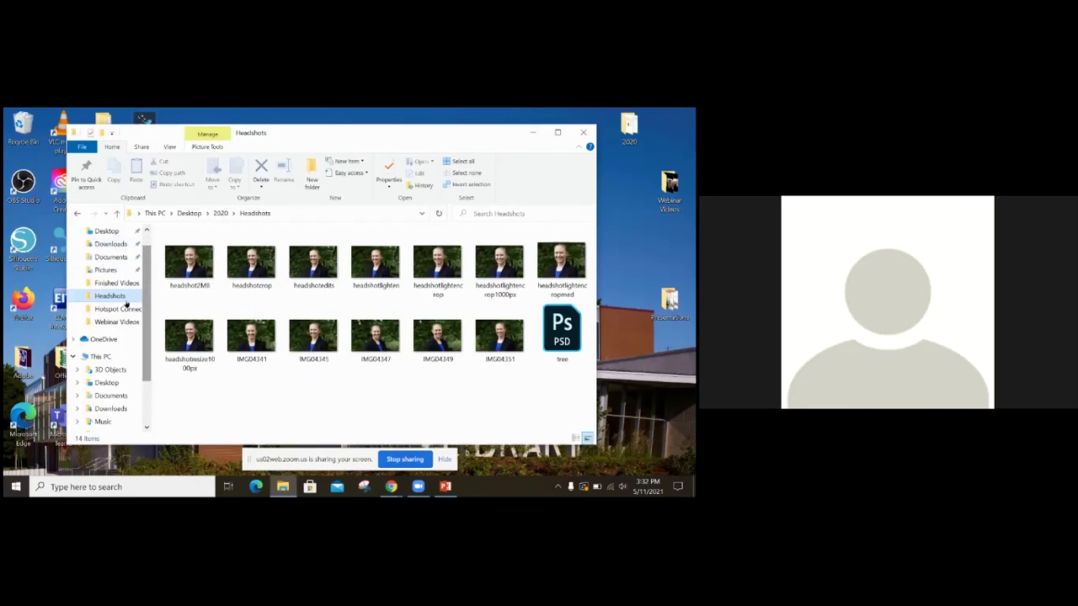
# Pin the Headshots folder to Quick access and unpin it again.
pyautogui.rightClick(131, 297)
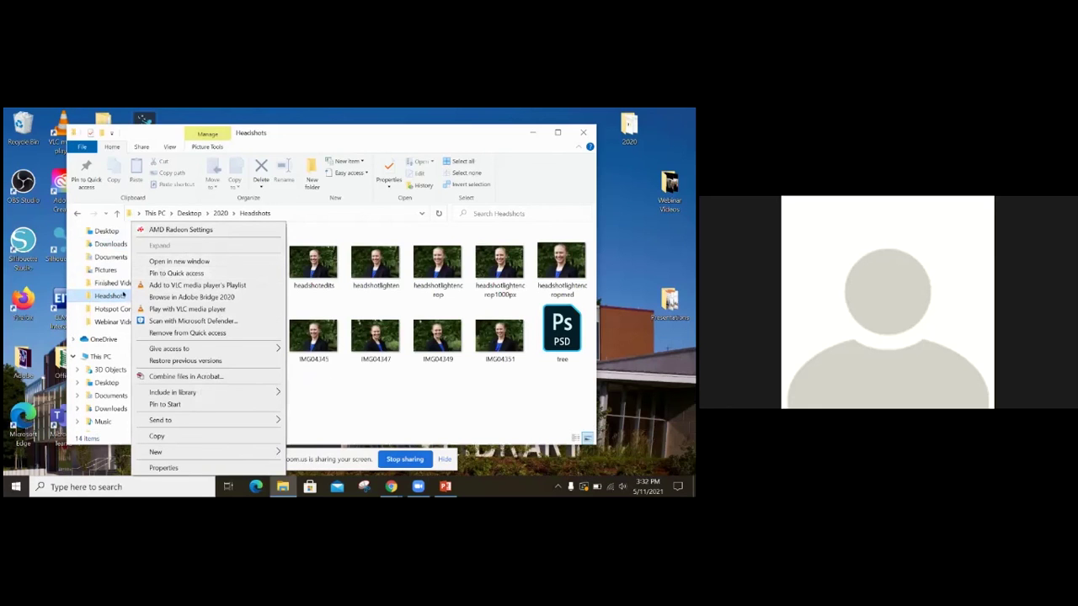
pyautogui.click(188, 273)
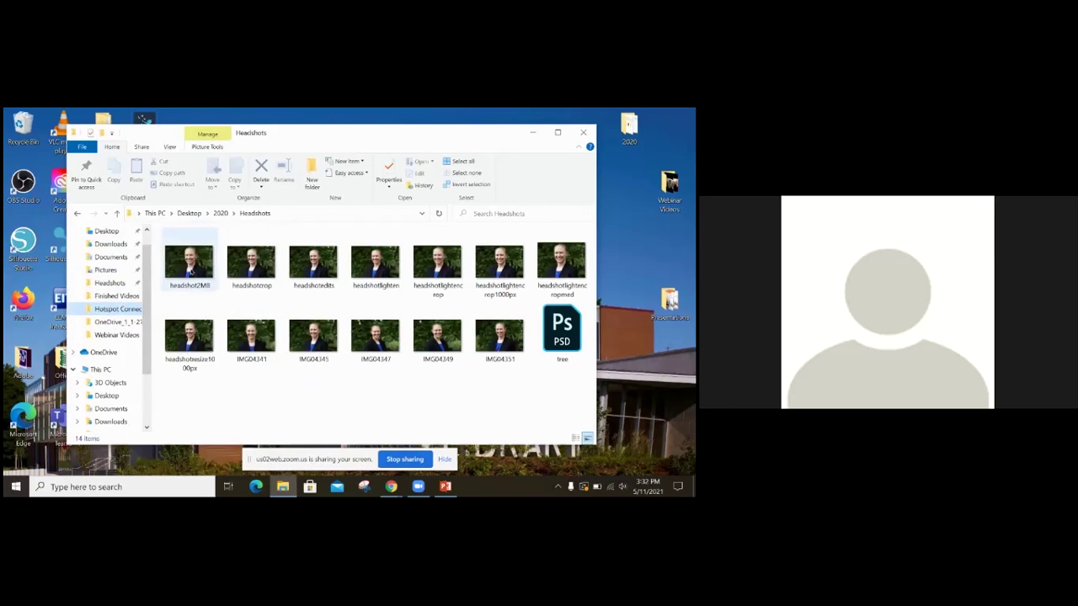
pyautogui.rightClick(136, 283)
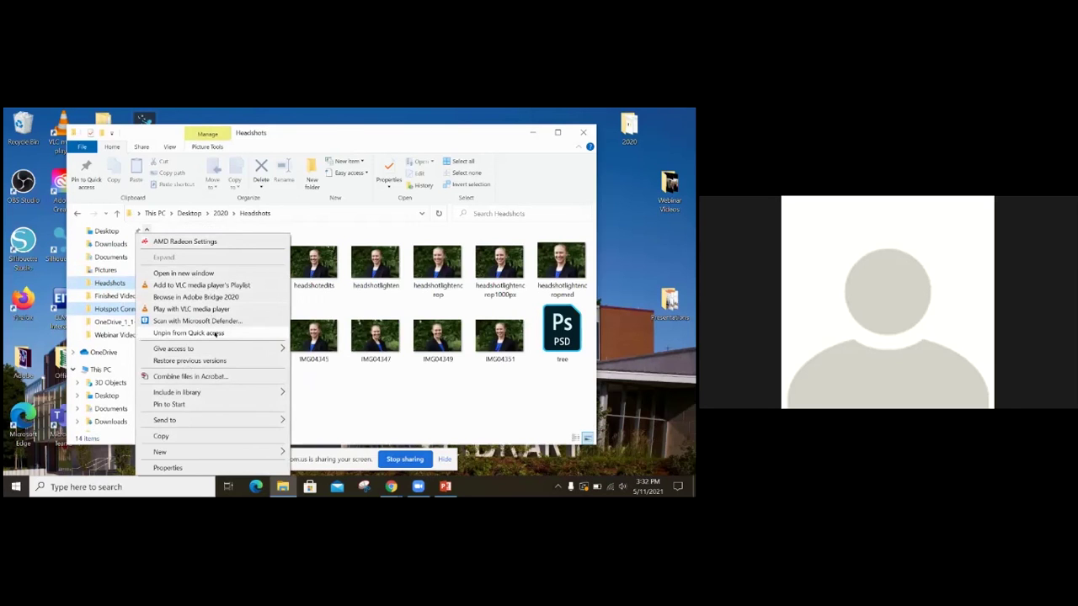
pyautogui.click(216, 334)
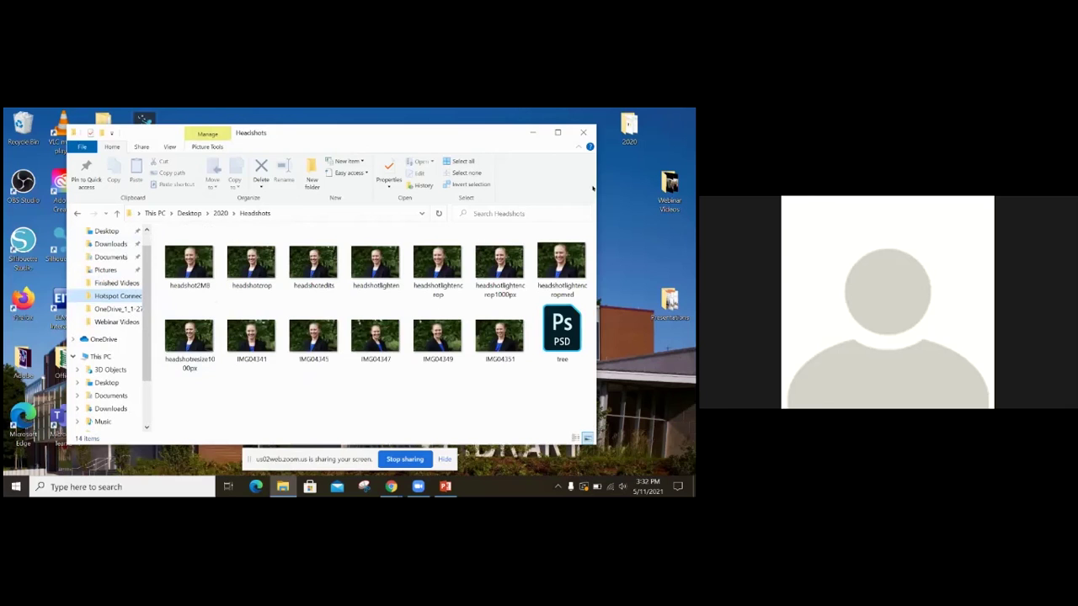
# Close the Headshots folder window and stop sharing the screen.
pyautogui.click(585, 132)
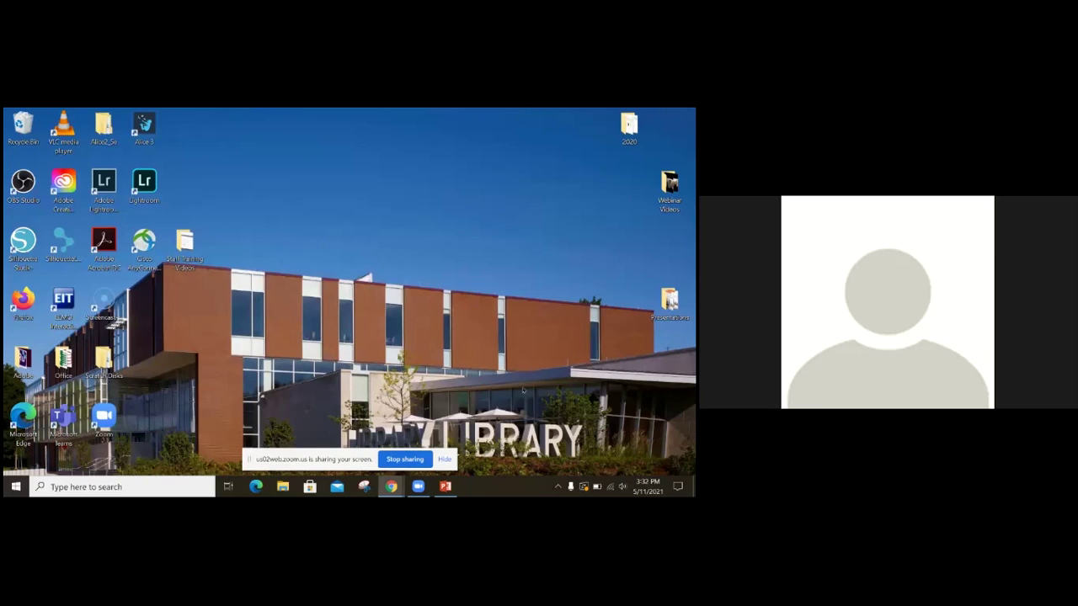
pyautogui.click(400, 461)
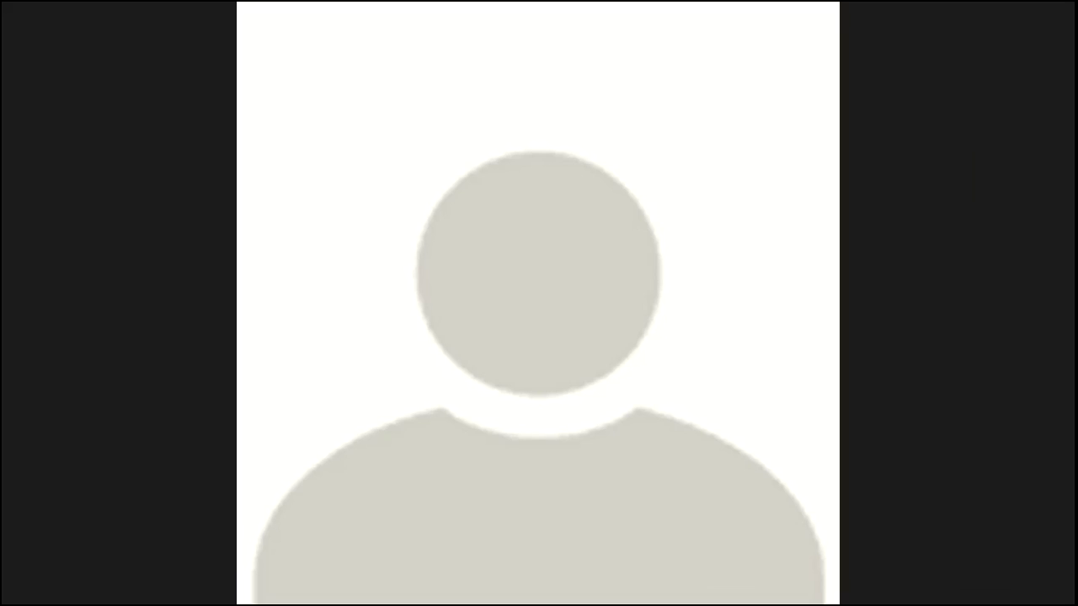